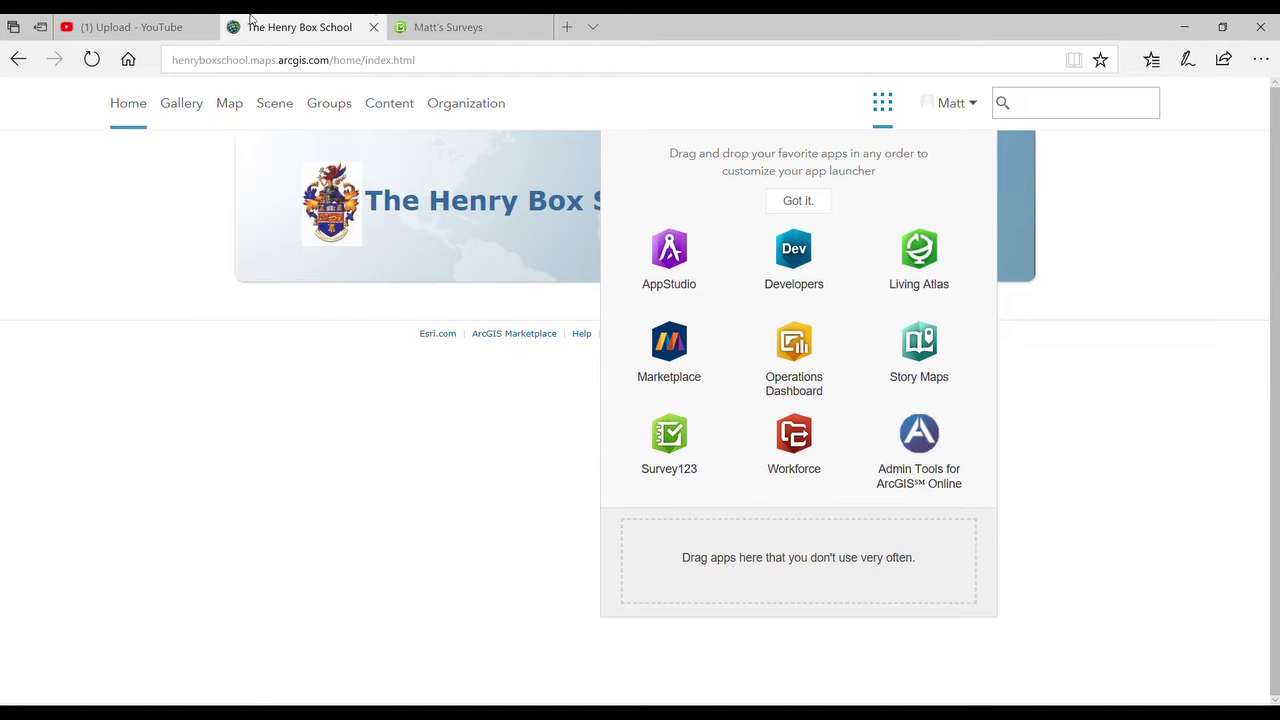
# Step: In Survey123, create a new survey named "Footfall 2" with the tags "Footfall Witney"
pyautogui.click(438, 31)
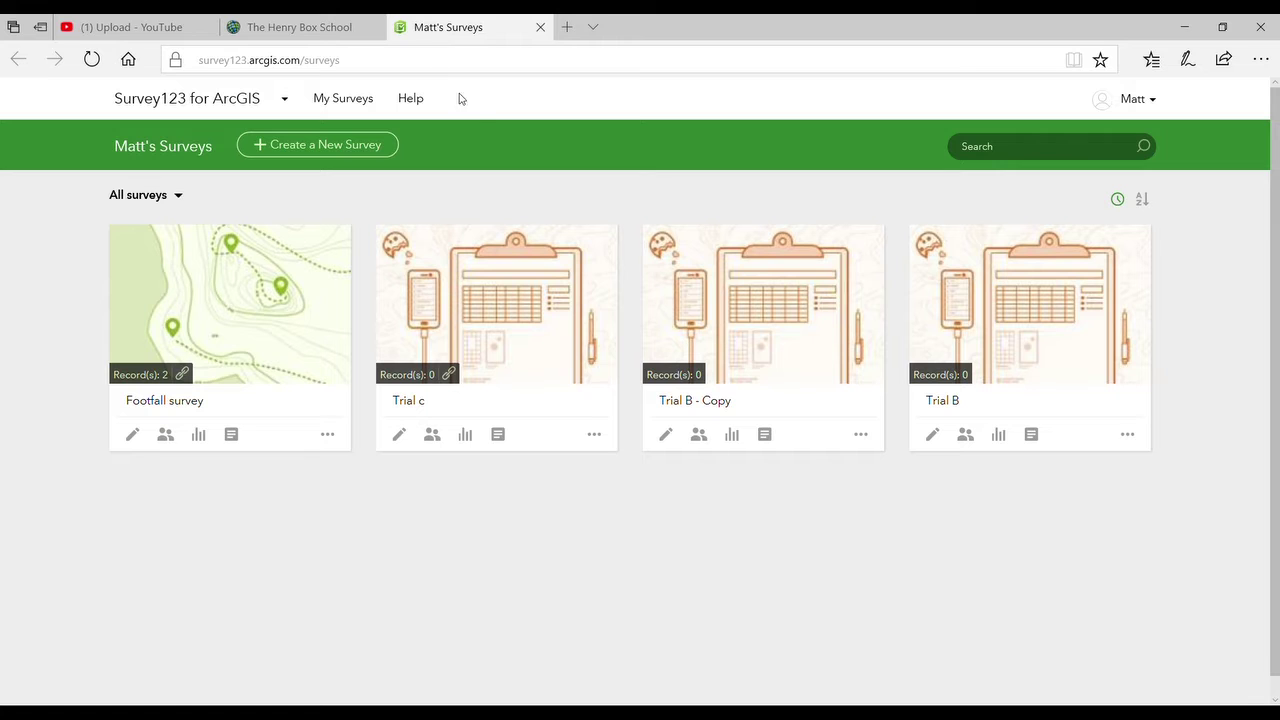
pyautogui.click(334, 148)
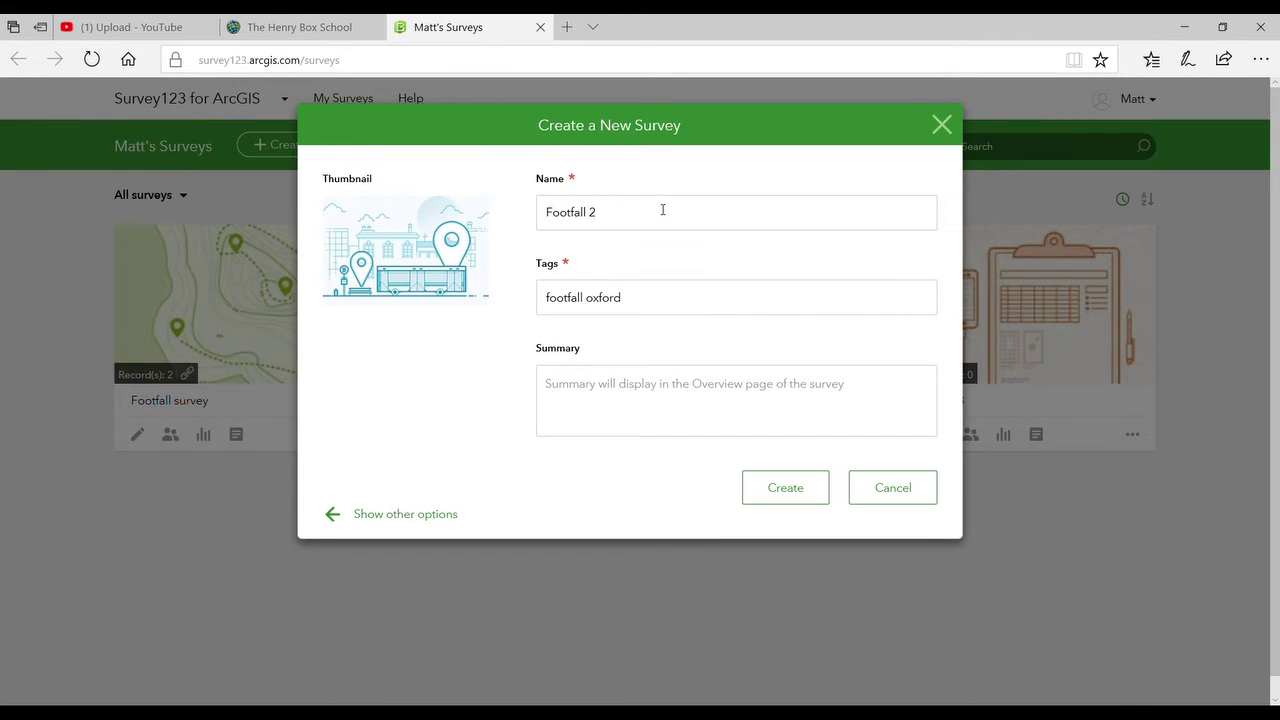
pyautogui.click(555, 304)
pyautogui.press('BackSpace')
pyautogui.write('F')
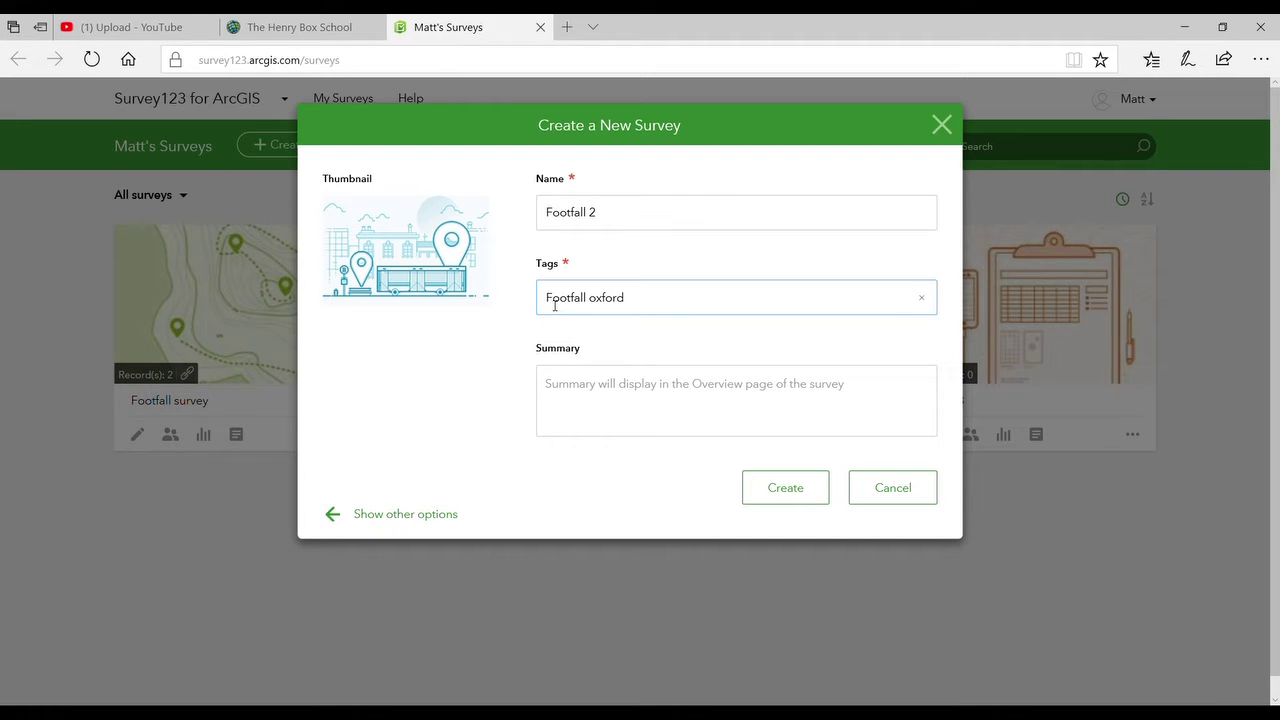
pyautogui.press('Right')
pyautogui.press('Right')
pyautogui.press('Right')
pyautogui.press('Right')
pyautogui.press('Right')
pyautogui.press('Right')
pyautogui.press('Right')
pyautogui.press('Right')
pyautogui.press('Right')
pyautogui.press('Right')
pyautogui.press('Right')
pyautogui.press('Right')
pyautogui.press('BackSpace')
pyautogui.press('BackSpace')
pyautogui.press('BackSpace')
pyautogui.press('BackSpace')
pyautogui.press('BackSpace')
pyautogui.press('BackSpace')
pyautogui.write('Witness')
pyautogui.press('BackSpace')
pyautogui.press('BackSpace')
pyautogui.press('BackSpace')
pyautogui.write('ry')
pyautogui.press('BackSpace')
pyautogui.press('BackSpace')
pyautogui.write('ey')
pyautogui.click(793, 487)
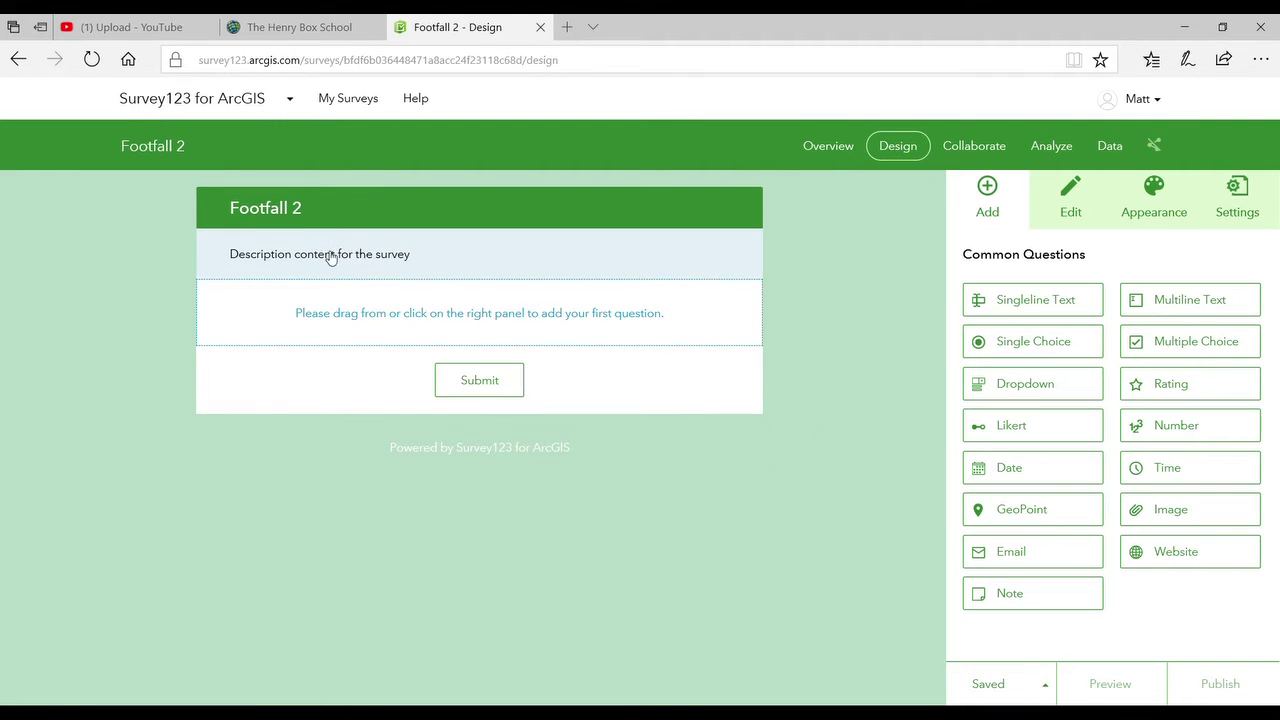
# Step: Replace the survey's placeholder description with "Footfall in Witney"
pyautogui.click(392, 268)
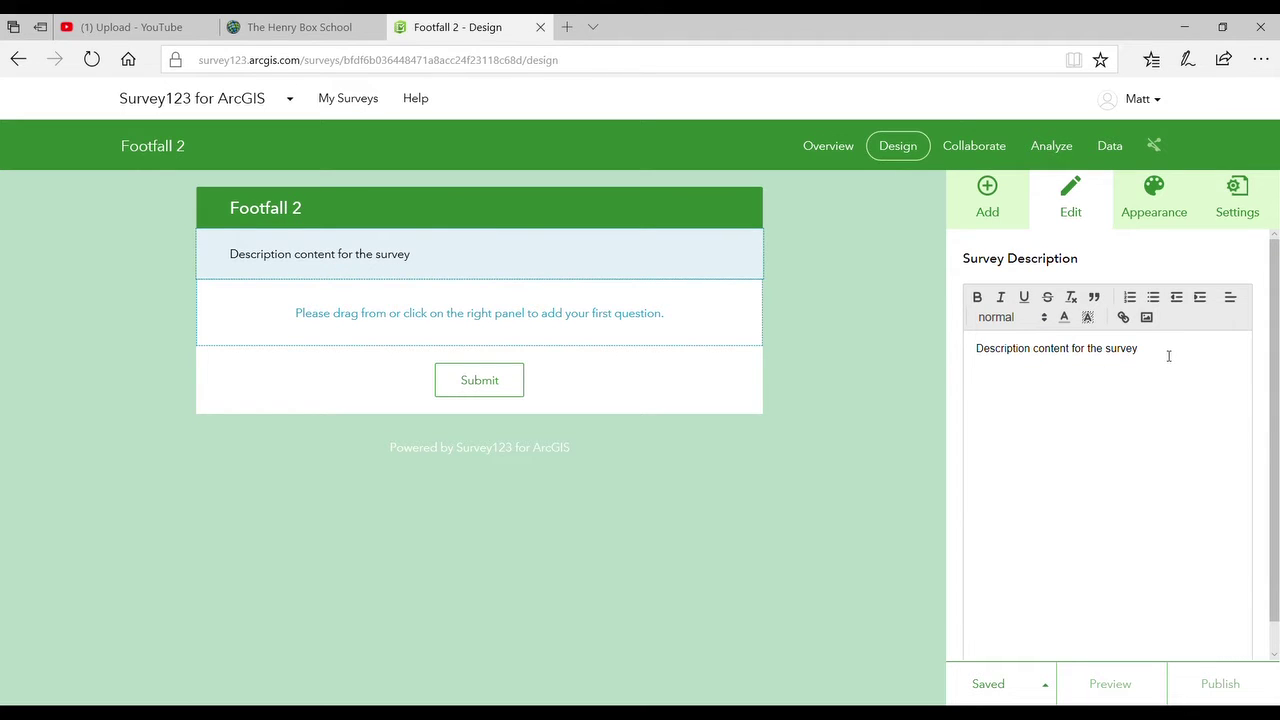
pyautogui.moveTo(1168, 355); pyautogui.dragTo(957, 362)
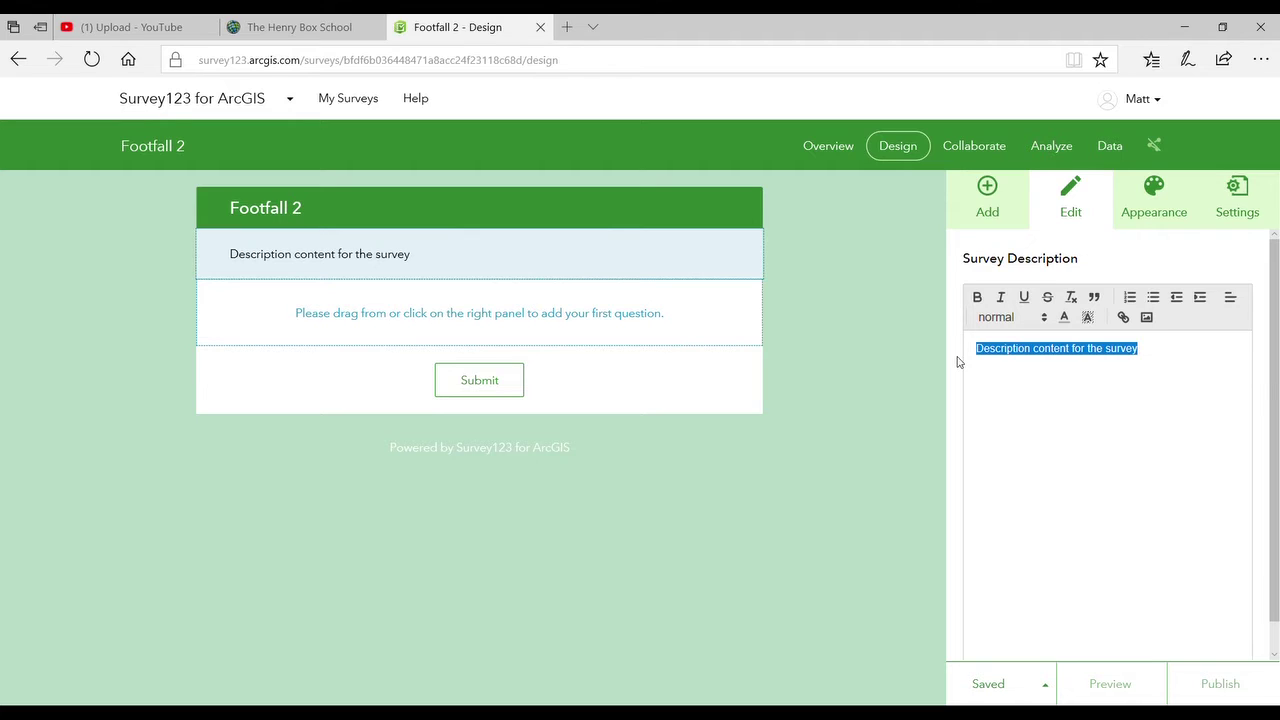
pyautogui.click(1030, 354)
pyautogui.moveTo(1152, 361); pyautogui.dragTo(988, 366)
pyautogui.write('Fo')
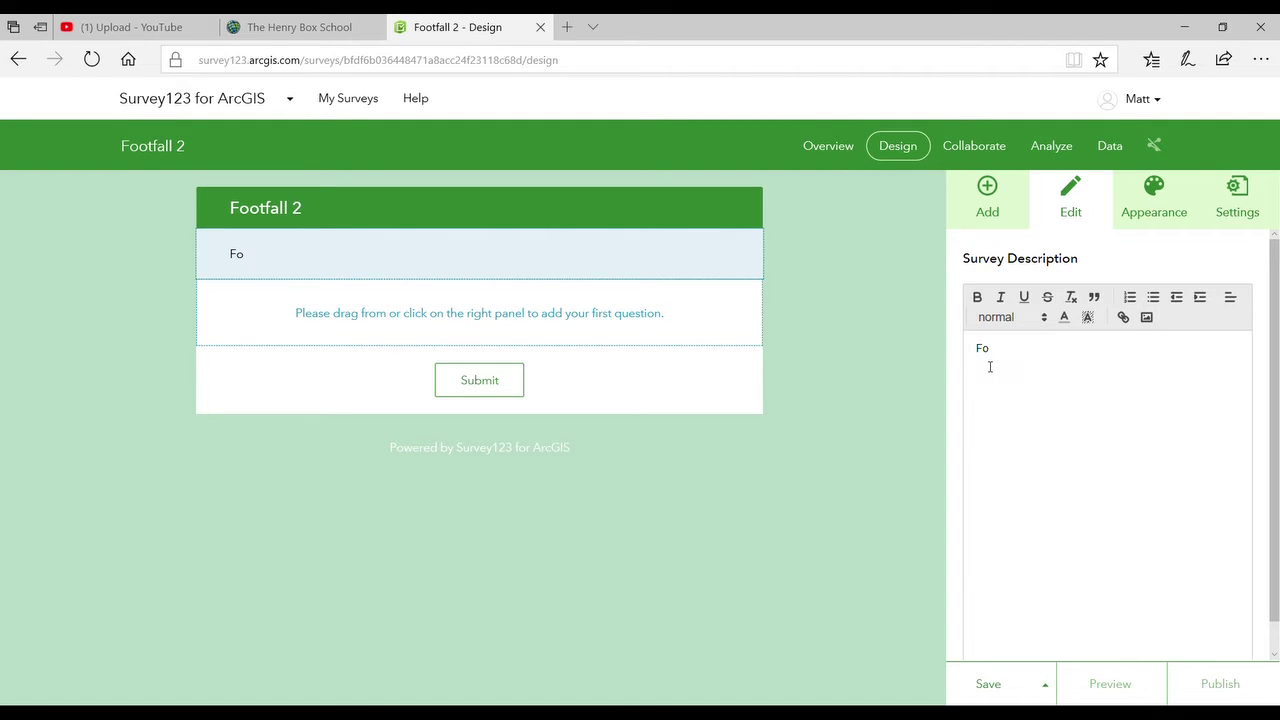
pyautogui.write('otfall in Witney')
pyautogui.click(835, 475)
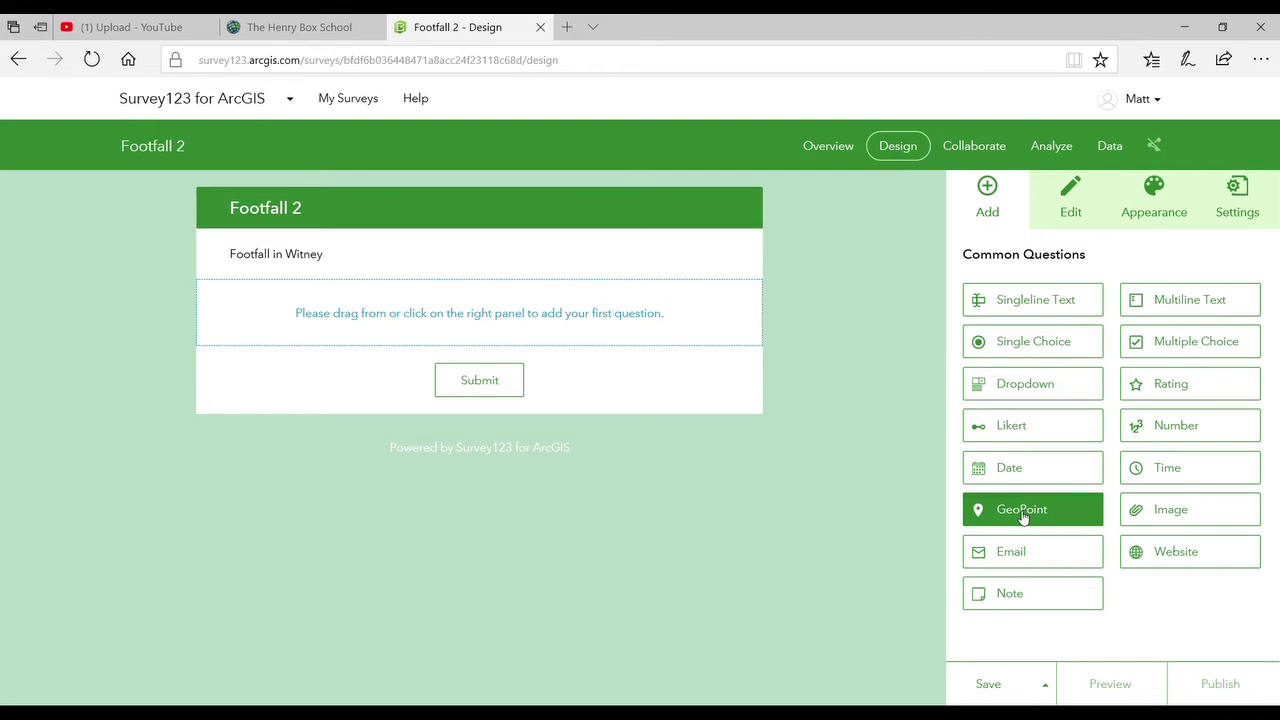
# Step: Add a GeoPoint question to the survey and label it "Location"
pyautogui.moveTo(1022, 517); pyautogui.dragTo(600, 330)
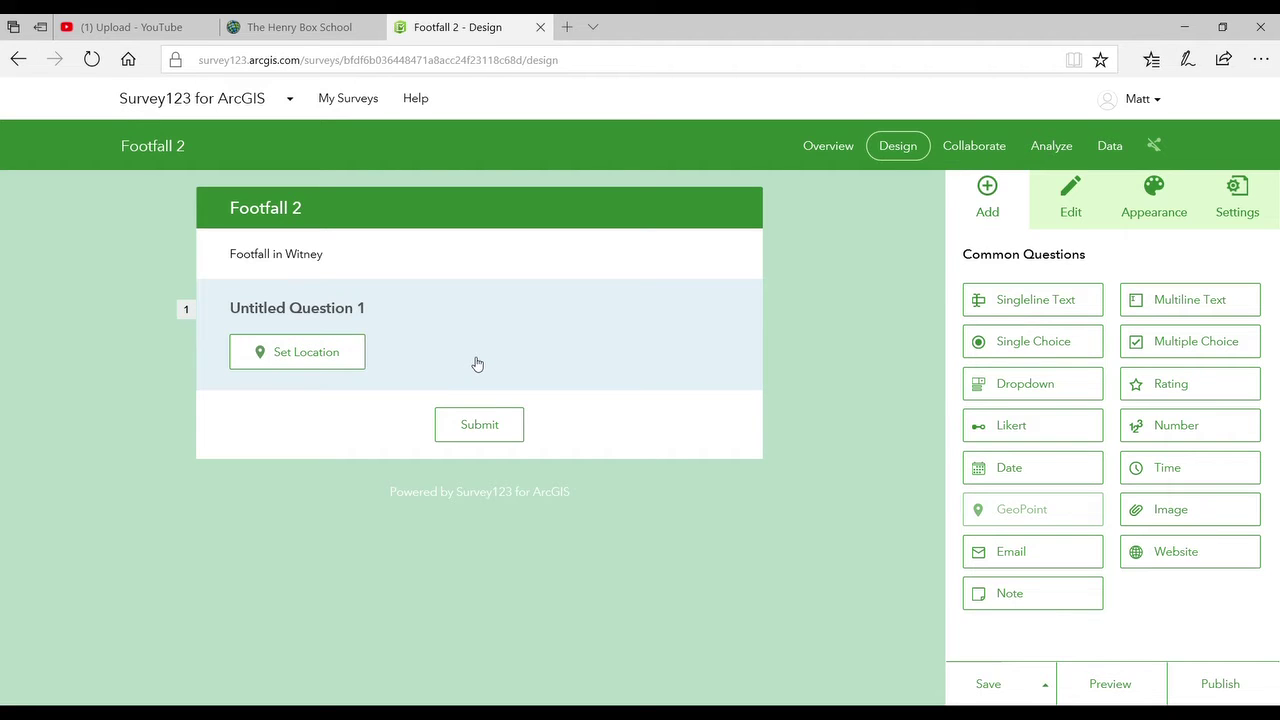
pyautogui.click(315, 368)
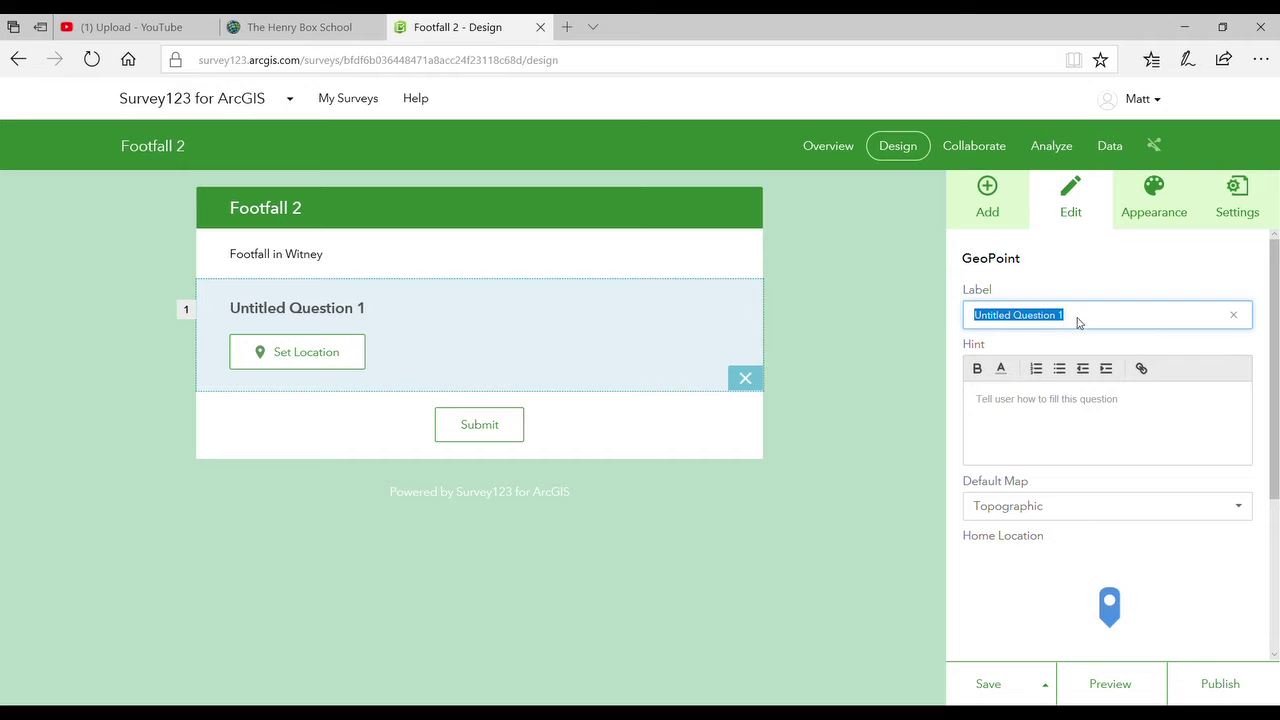
pyautogui.moveTo(1080, 316); pyautogui.dragTo(969, 322)
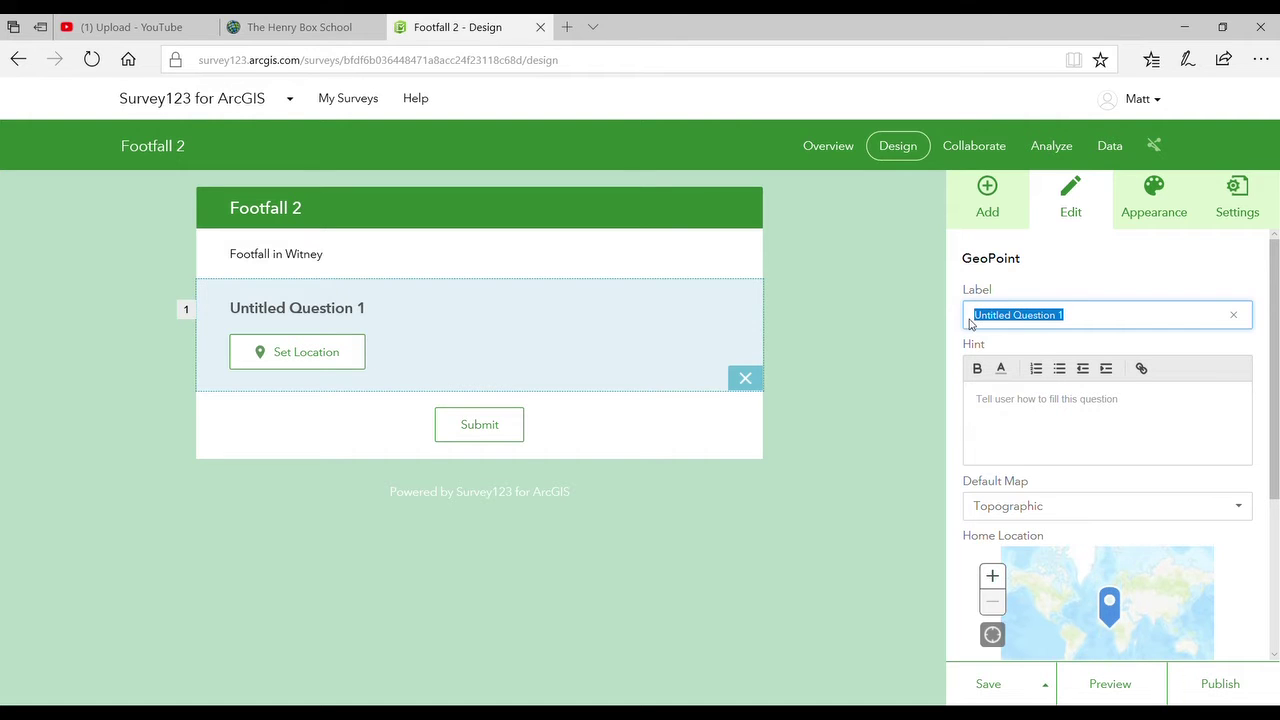
pyautogui.write('Location')
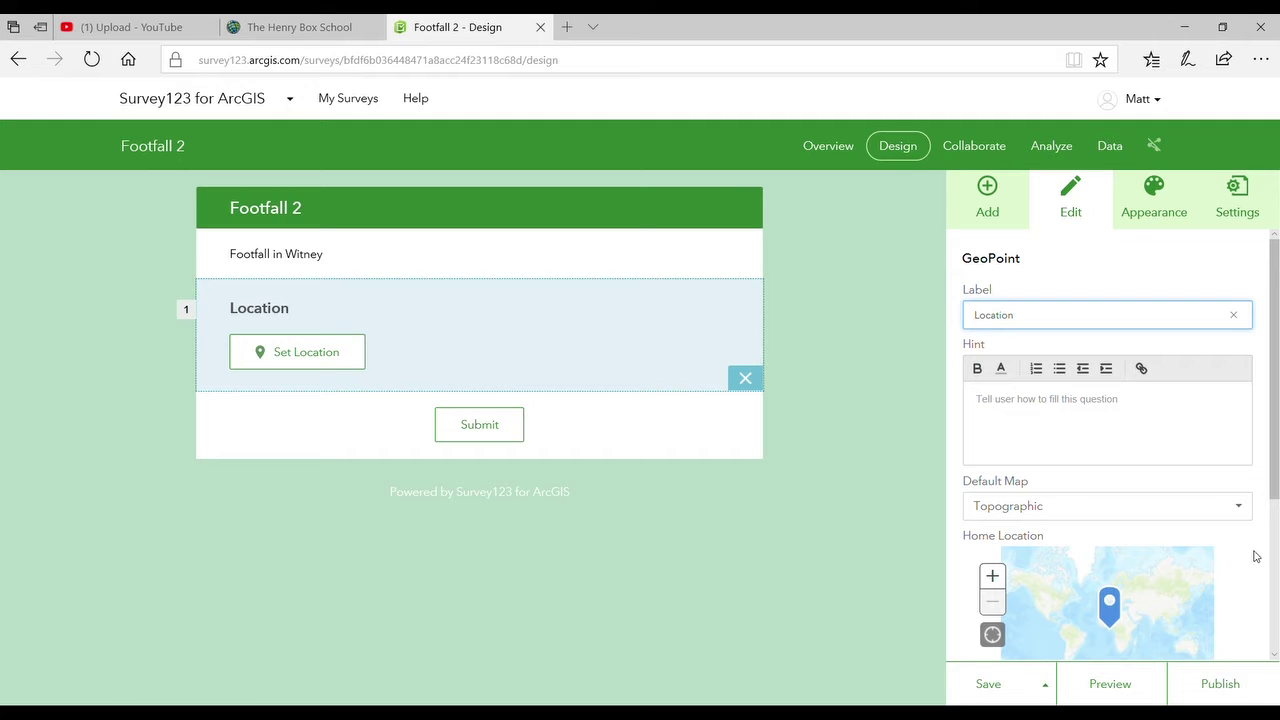
# Step: Set the Location question's home location to the Witney area, west of Oxford
pyautogui.moveTo(1276, 493); pyautogui.dragTo(1274, 520)
pyautogui.scroll(-2, 1274, 520)
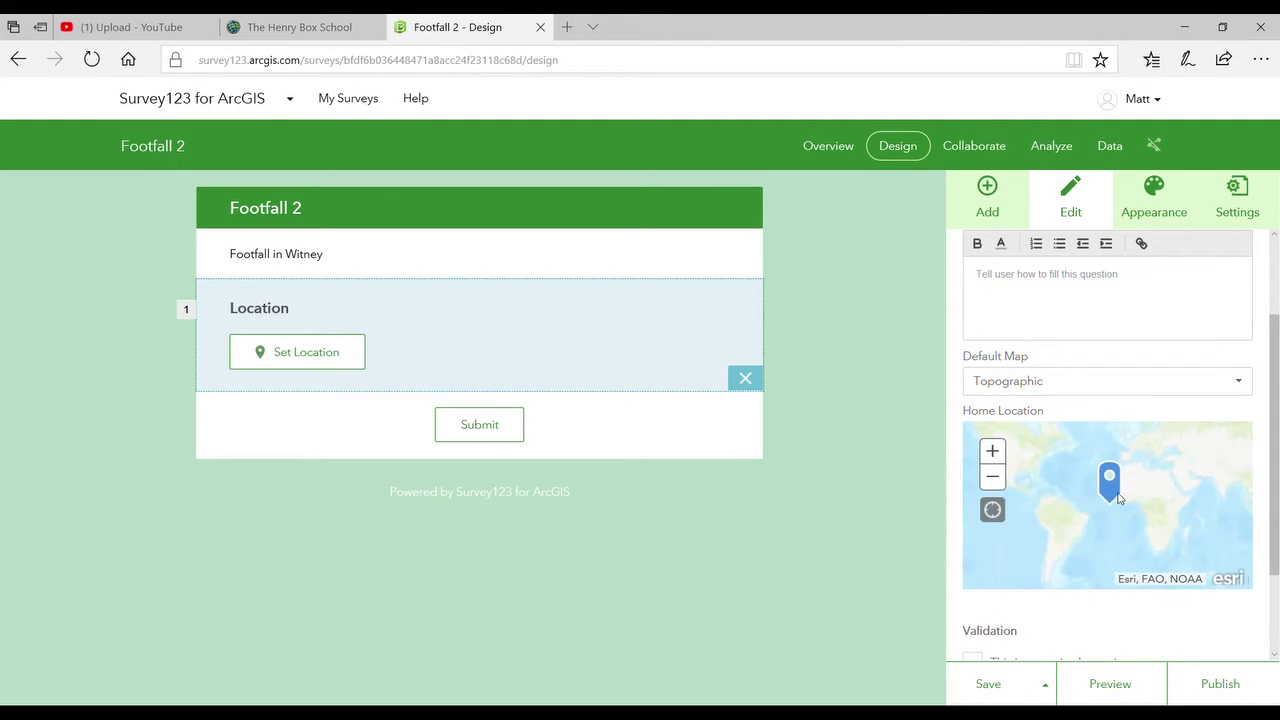
pyautogui.scroll(3, 1125, 441)
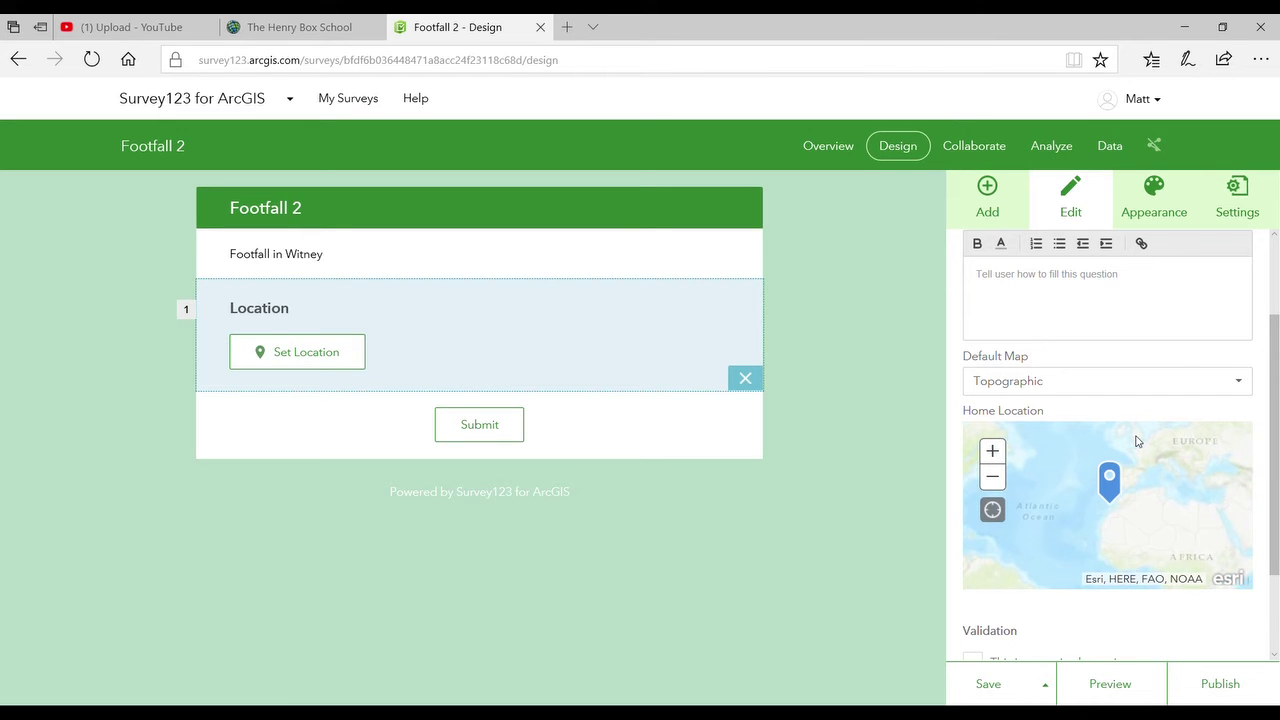
pyautogui.scroll(2, 1136, 441)
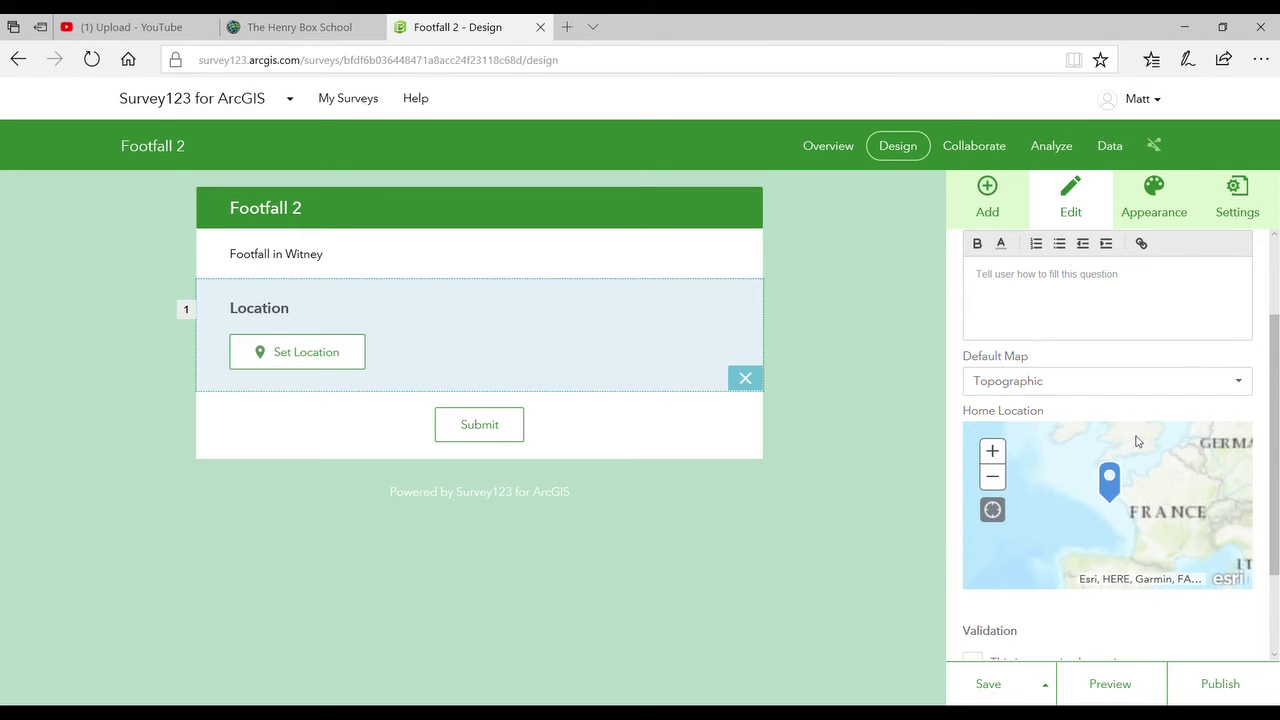
pyautogui.moveTo(1160, 525); pyautogui.dragTo(1143, 538)
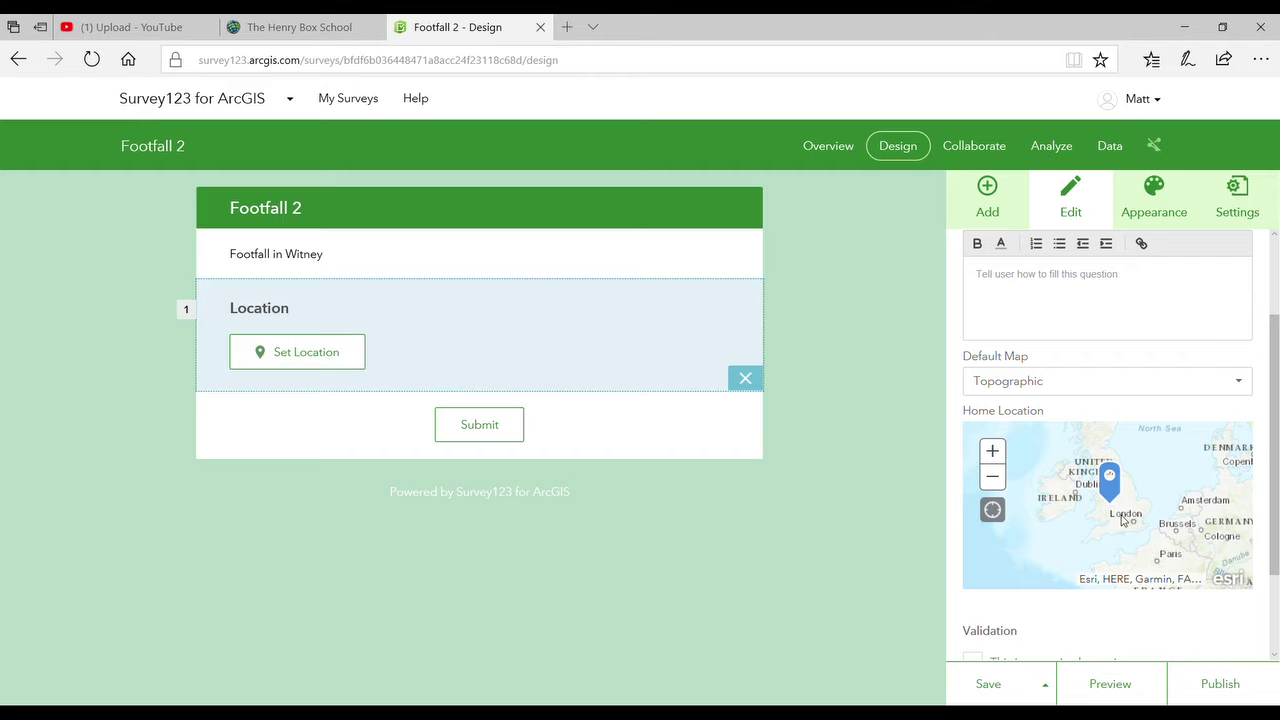
pyautogui.scroll(2, 1122, 519)
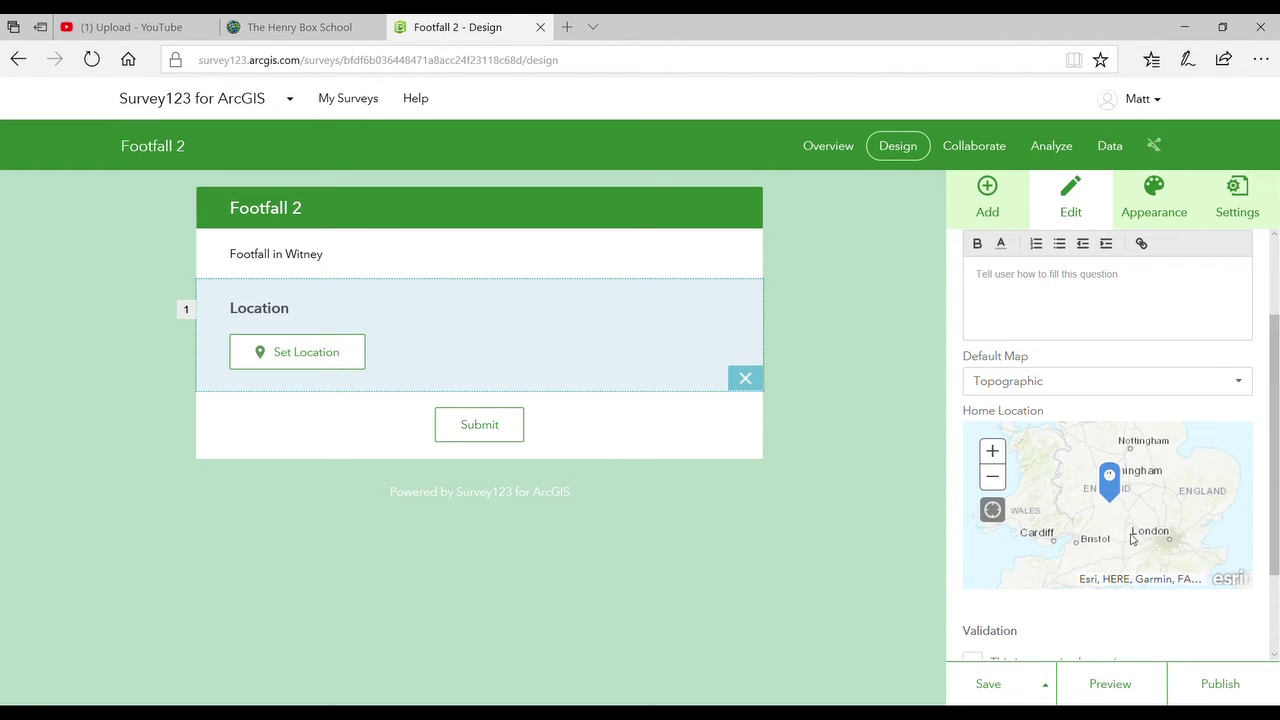
pyautogui.scroll(3, 1120, 533)
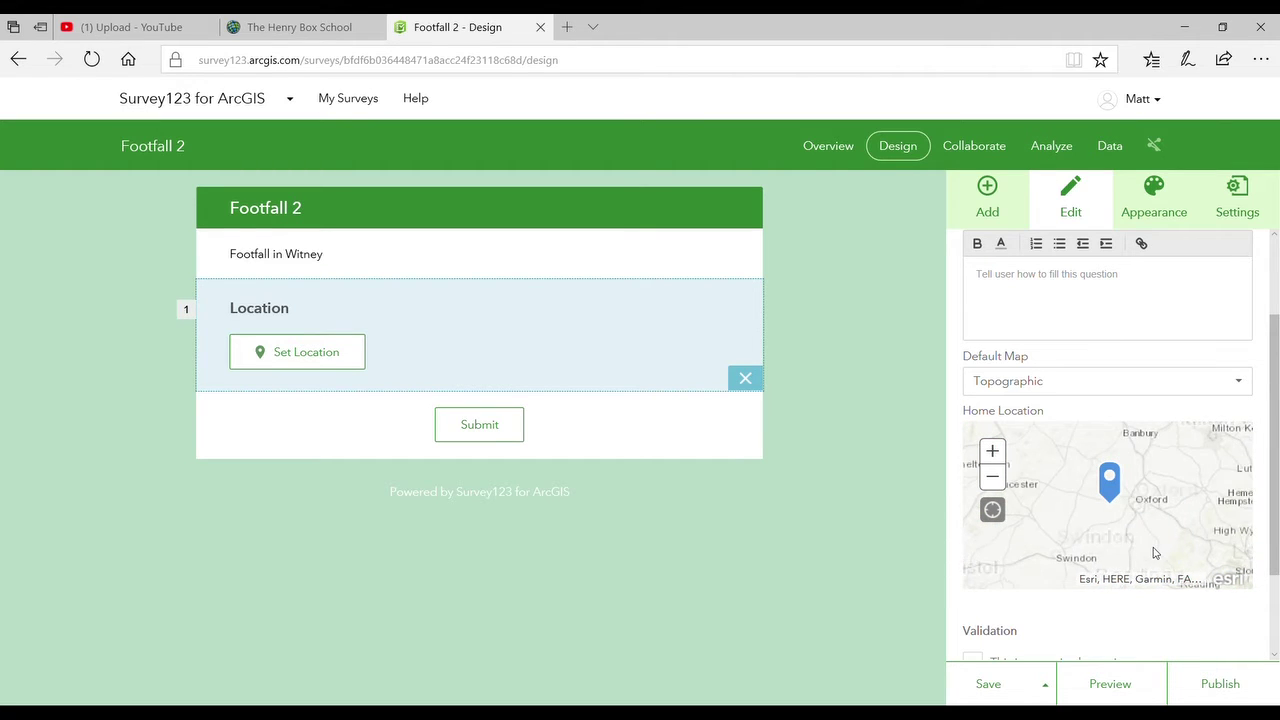
pyautogui.moveTo(1103, 517); pyautogui.dragTo(1132, 527)
pyautogui.scroll(1, 1126, 515)
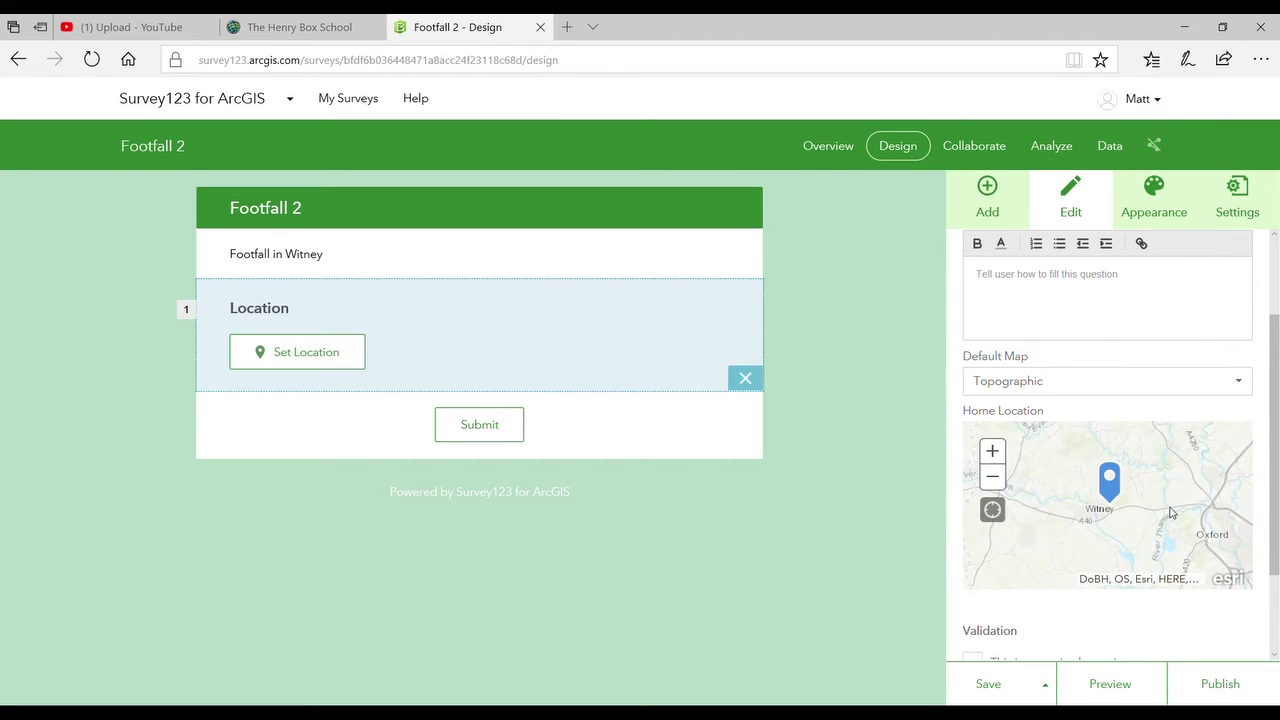
pyautogui.scroll(2, 1092, 525)
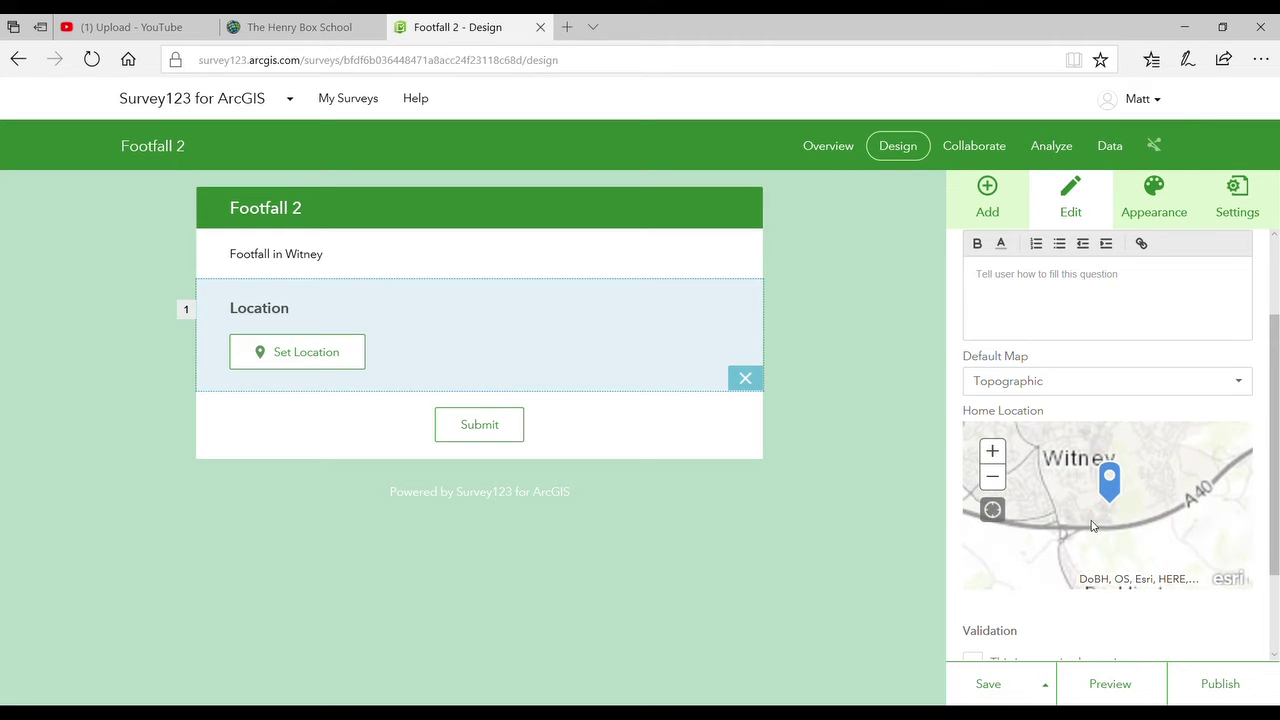
# Step: Refine the home location to Witney town centre, on the street beside the Woolgate Shopping Centre near Langdale Gate
pyautogui.moveTo(1092, 525); pyautogui.dragTo(1120, 558)
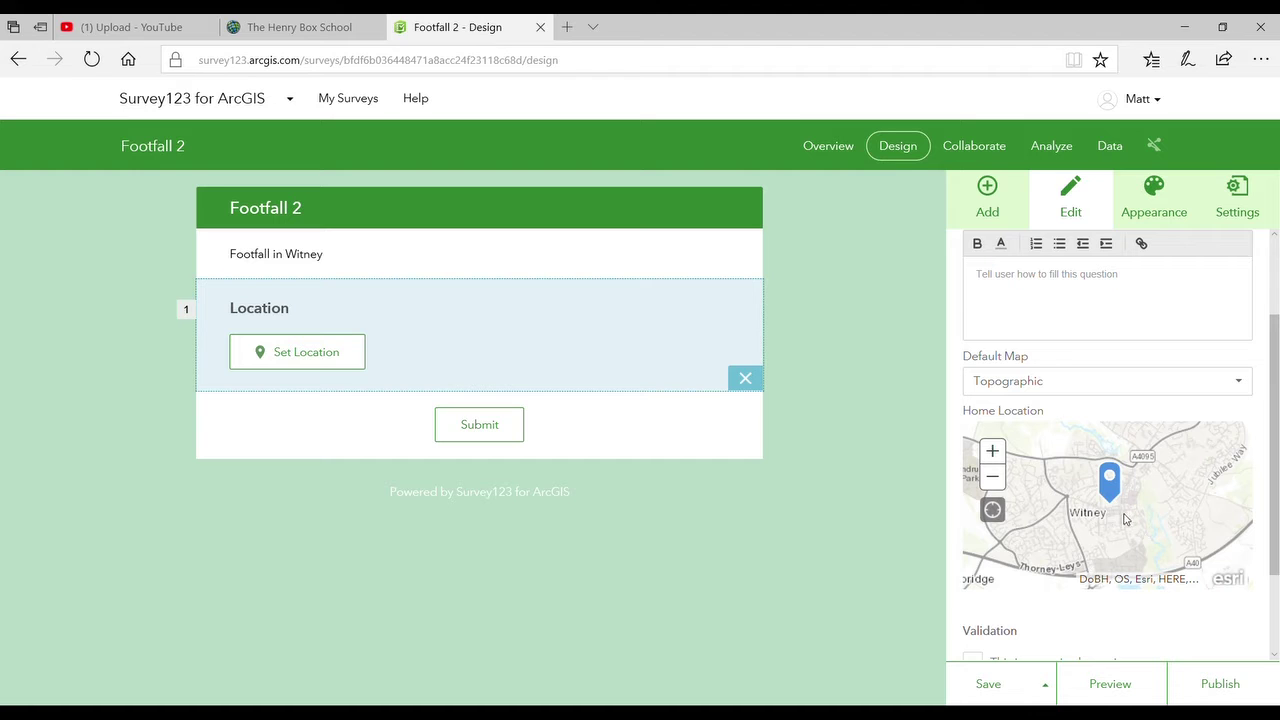
pyautogui.scroll(1, 1124, 518)
pyautogui.scroll(1, 1124, 518)
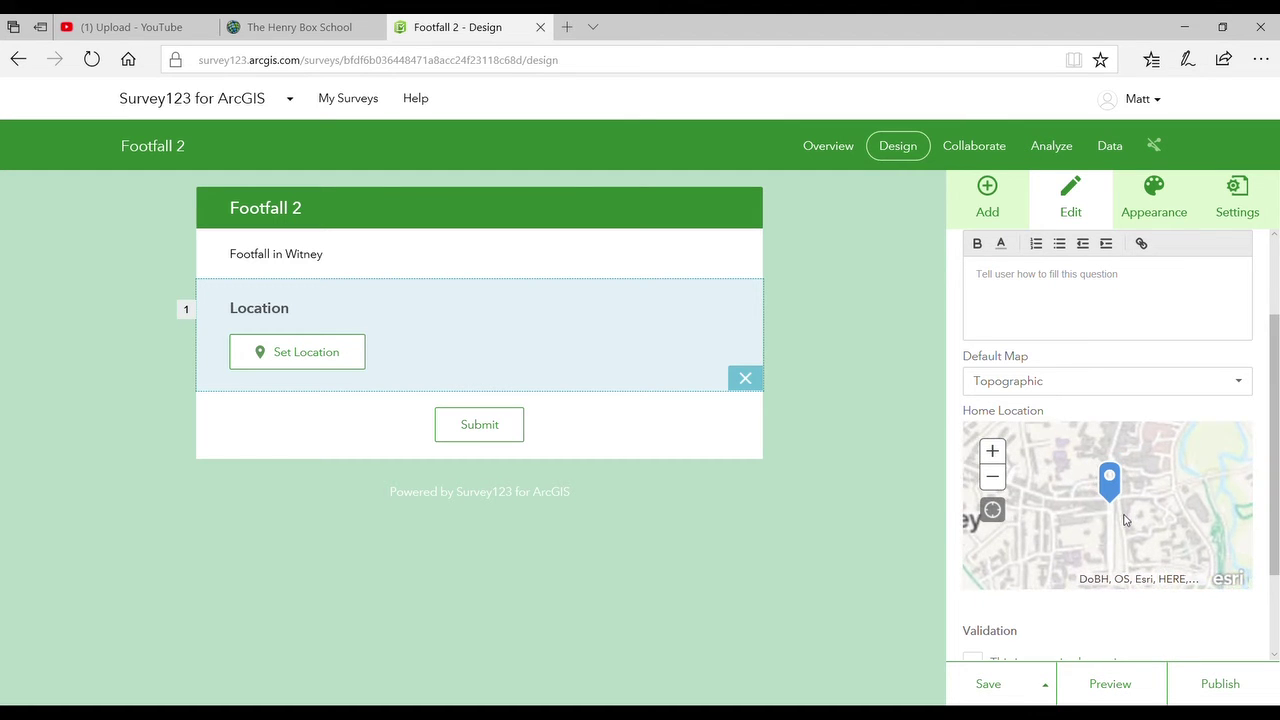
pyautogui.moveTo(1119, 537); pyautogui.dragTo(1119, 565)
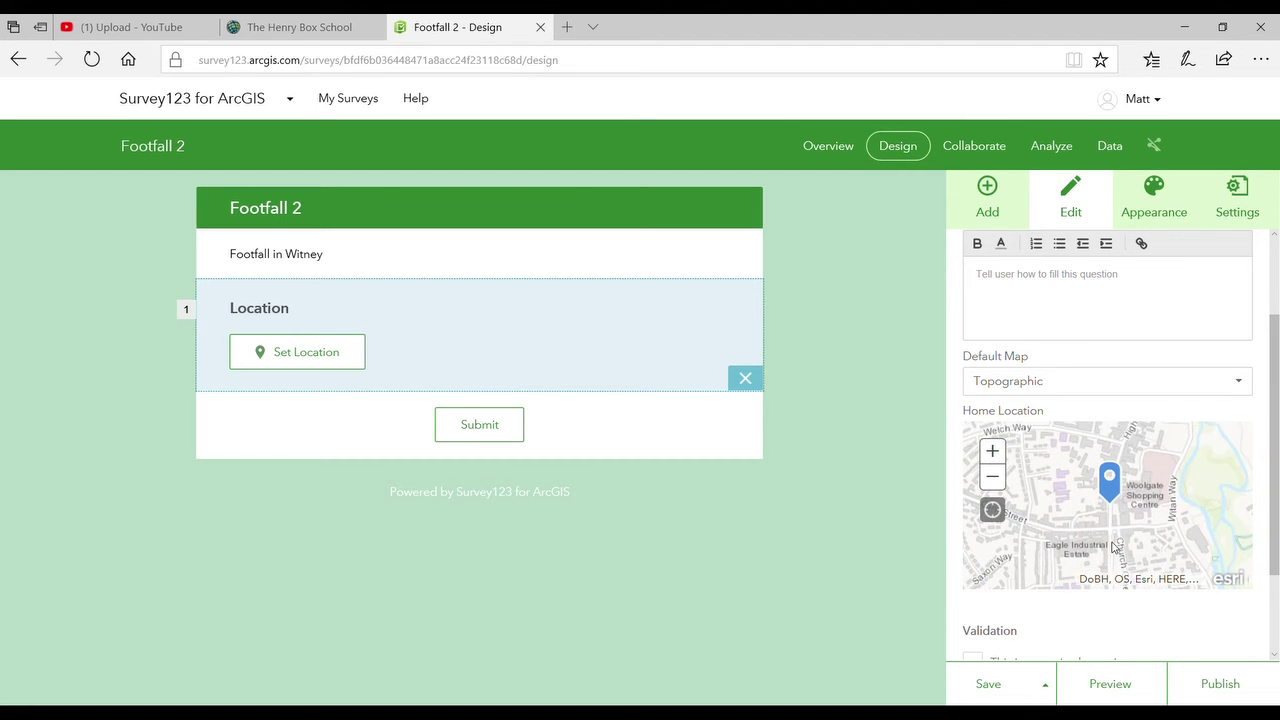
pyautogui.scroll(1, 1112, 547)
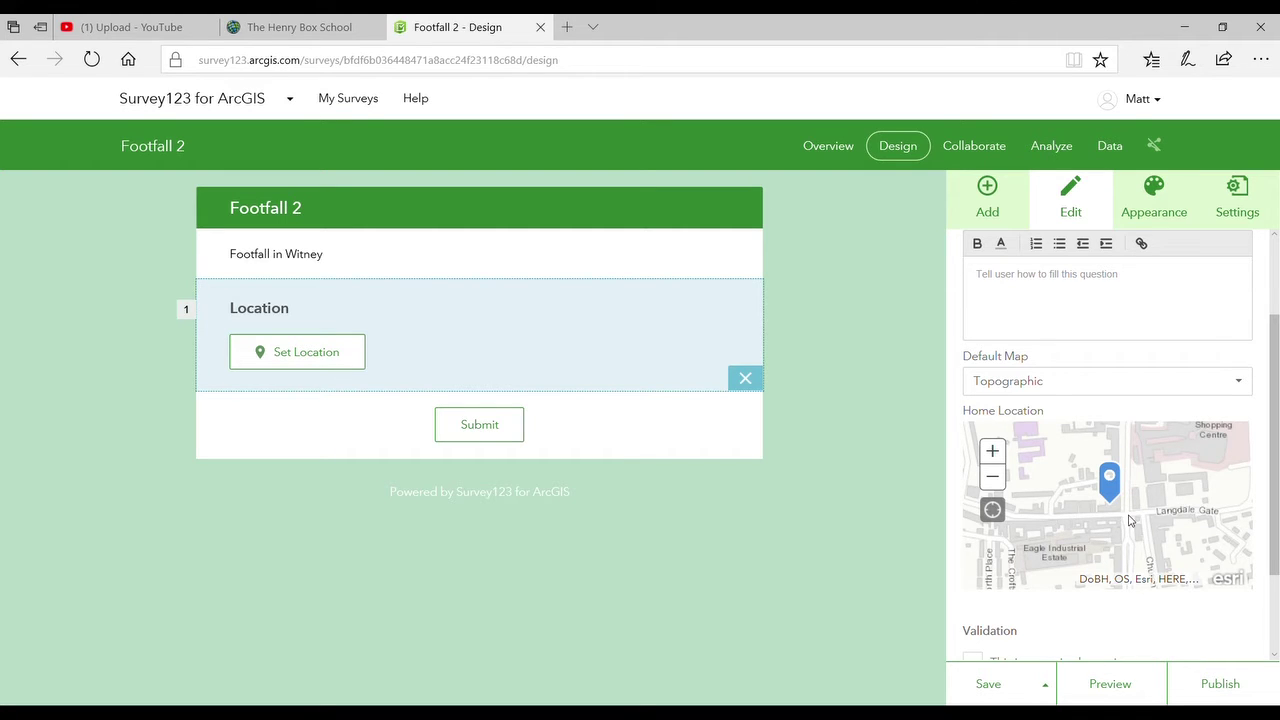
pyautogui.moveTo(1129, 520); pyautogui.dragTo(1106, 525)
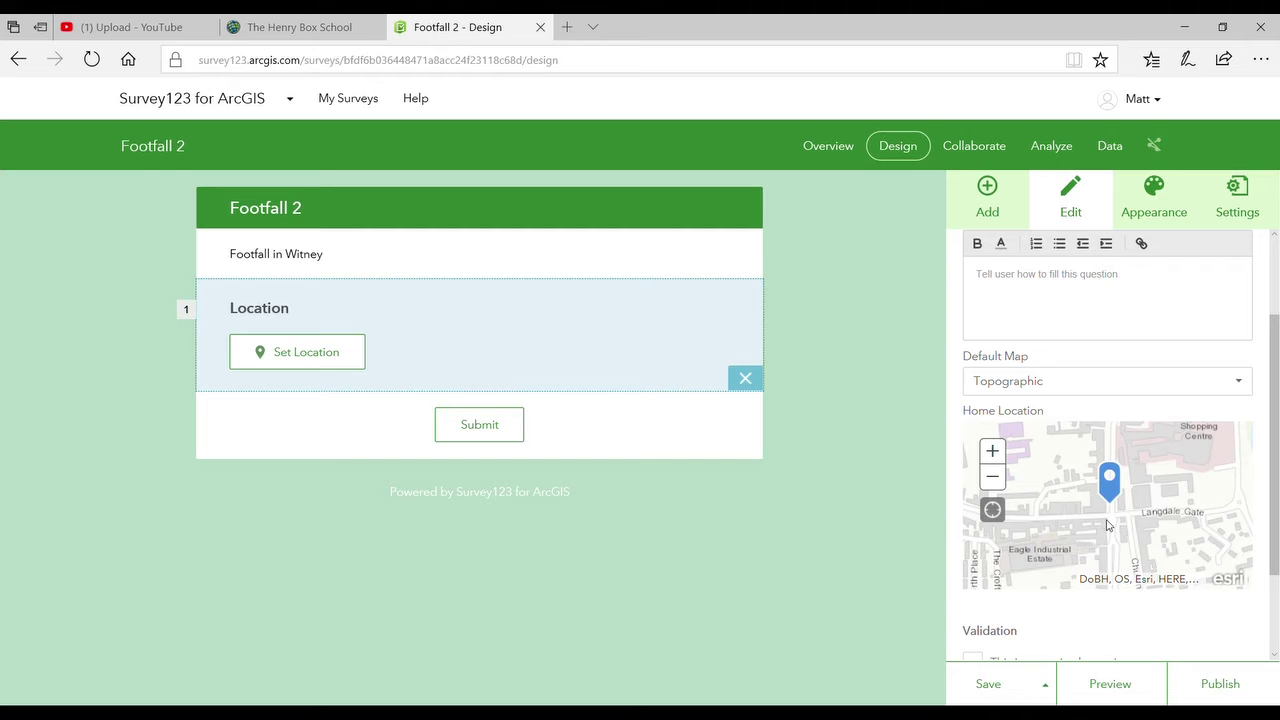
# Step: Review the available default map options for the Location question without choosing another one
pyautogui.click(1240, 382)
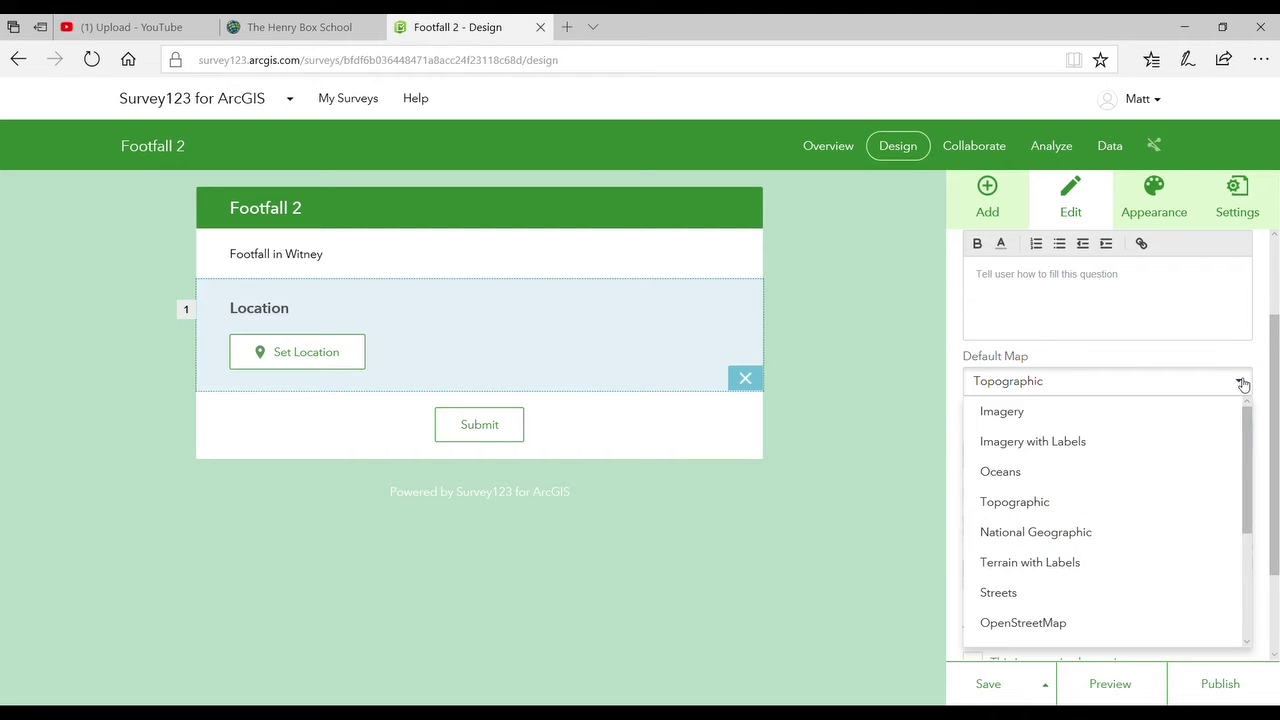
pyautogui.moveTo(1247, 466); pyautogui.dragTo(1246, 416)
pyautogui.click(881, 455)
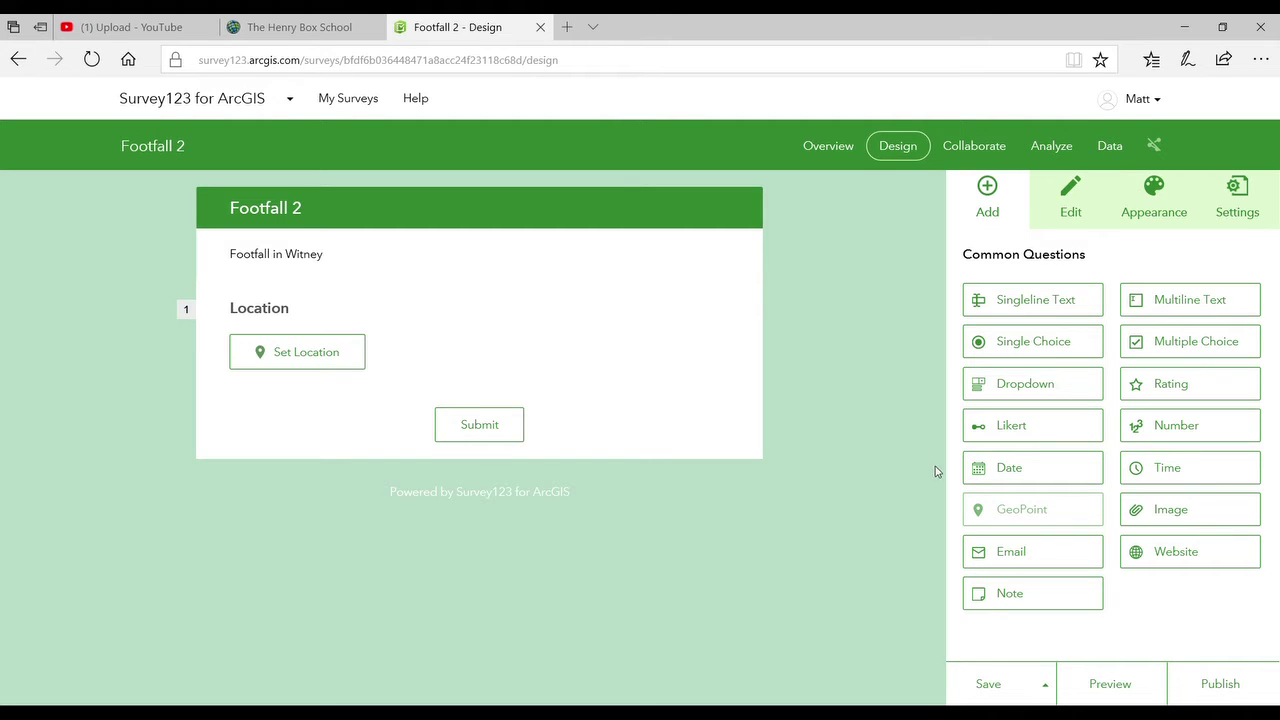
# Step: Try to place a Number question beneath the Location question
pyautogui.moveTo(1026, 498)
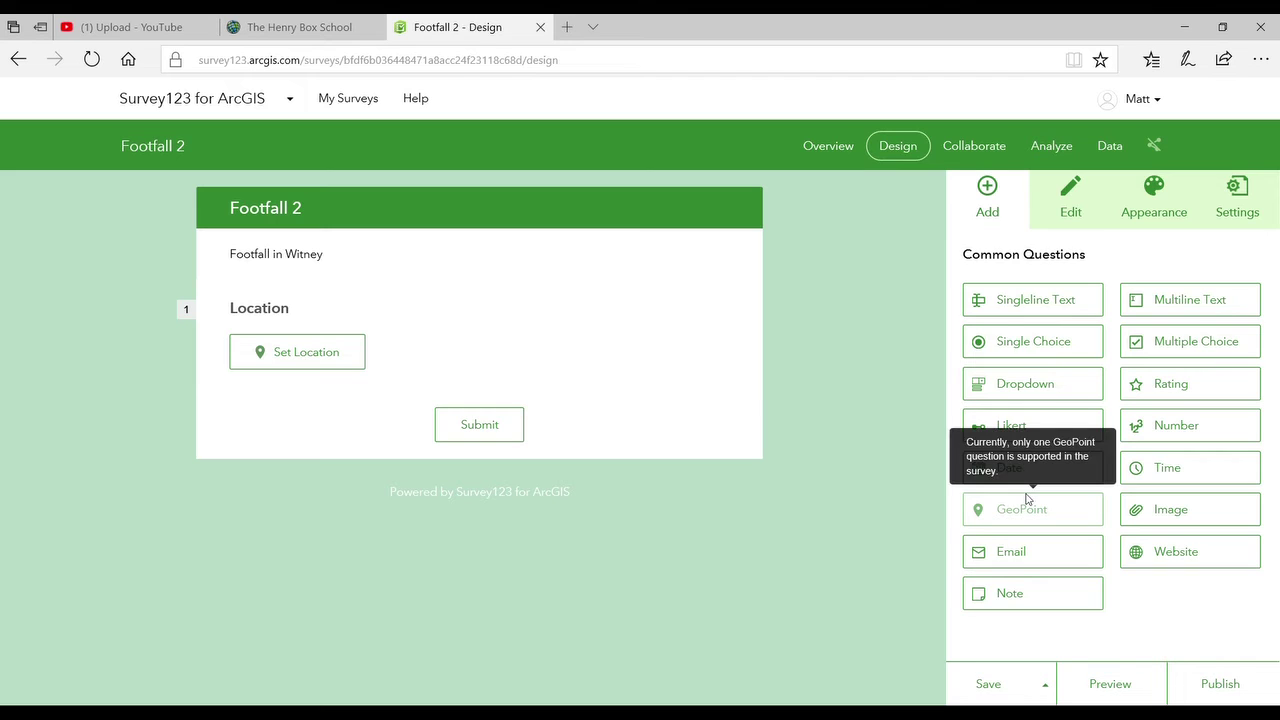
pyautogui.moveTo(1150, 430); pyautogui.dragTo(397, 491)
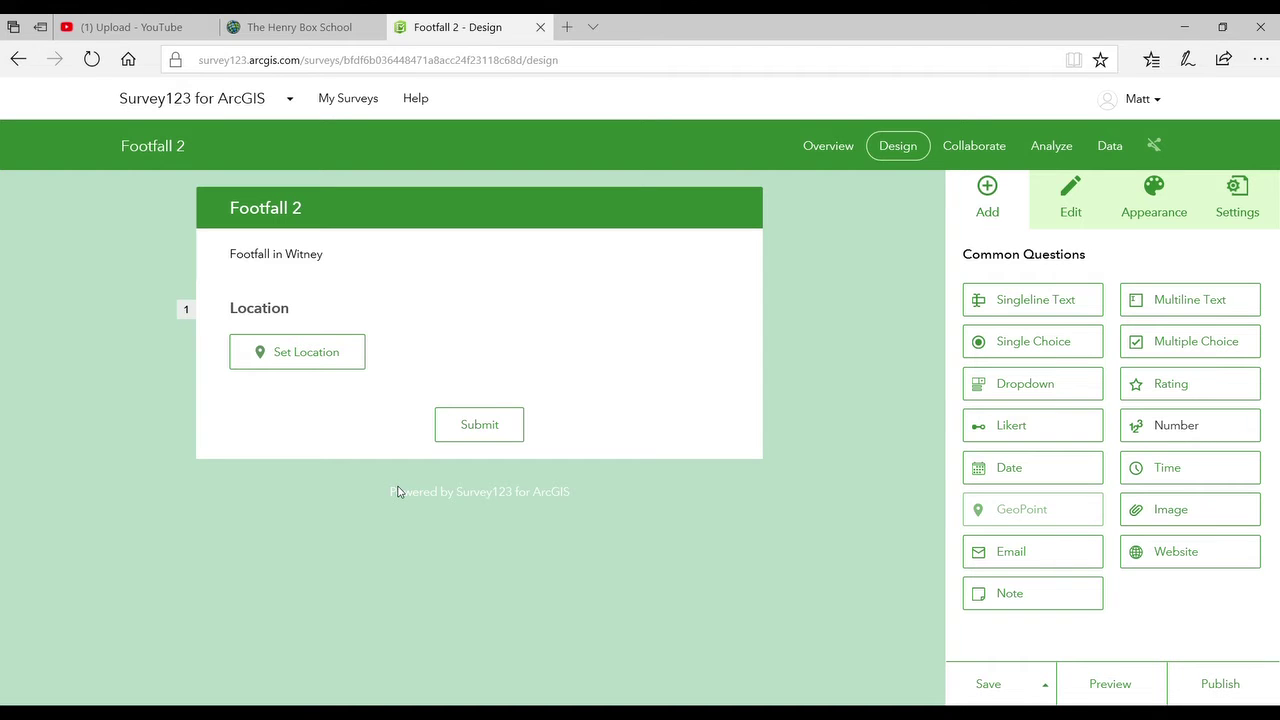
pyautogui.moveTo(1165, 432); pyautogui.dragTo(366, 451)
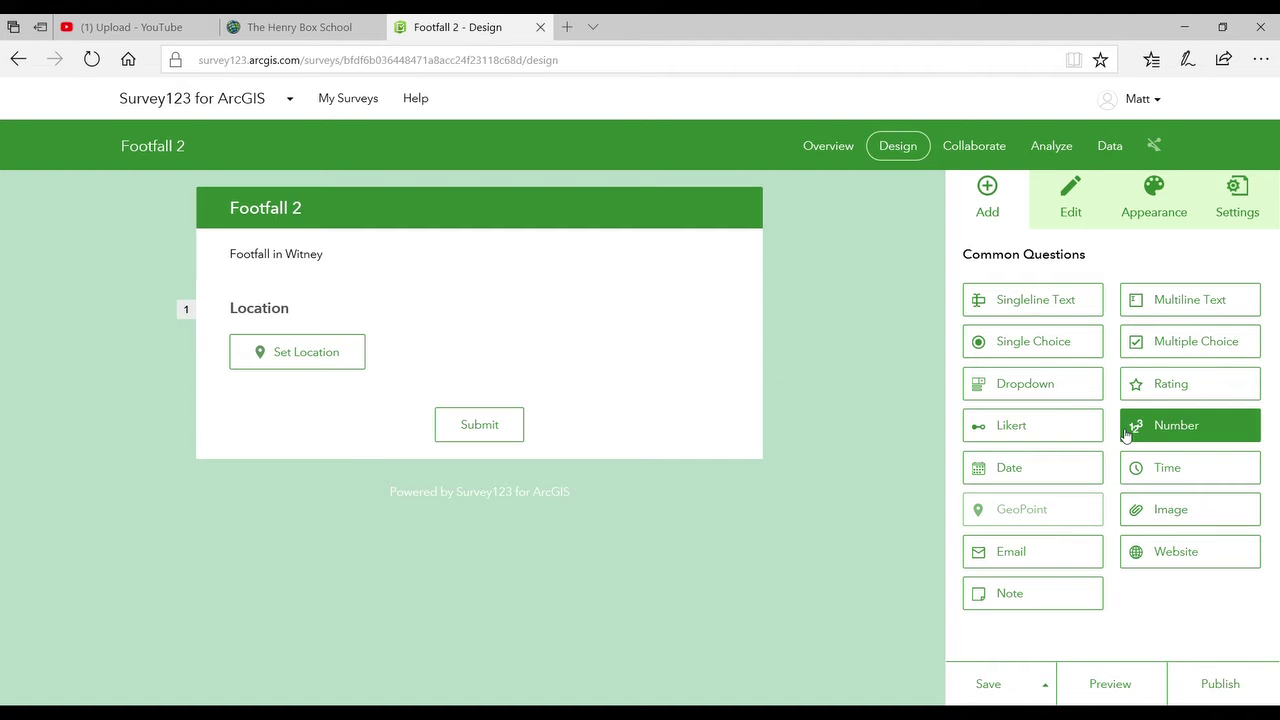
pyautogui.moveTo(1195, 432); pyautogui.dragTo(279, 440)
# Step: Add a Number question below Location labelled "Number of people recorded in 5 min", and make it required and integer-only
pyautogui.moveTo(1186, 434); pyautogui.dragTo(274, 407)
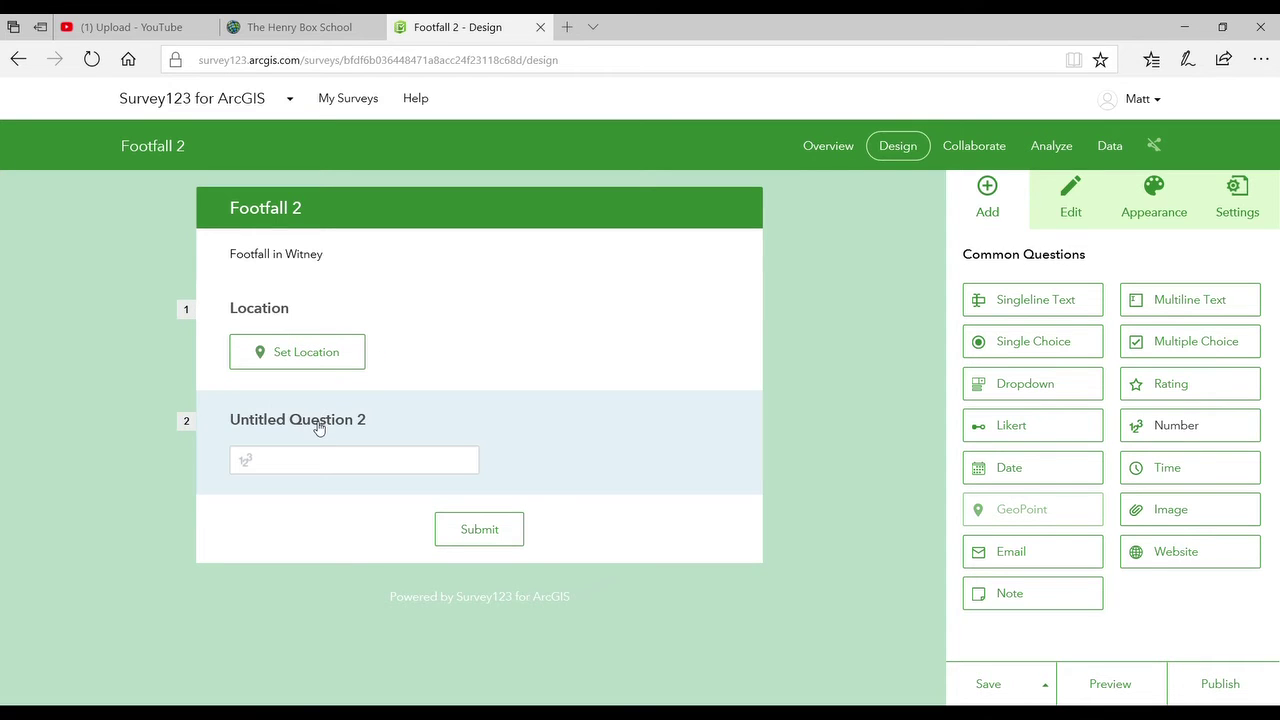
pyautogui.click(355, 425)
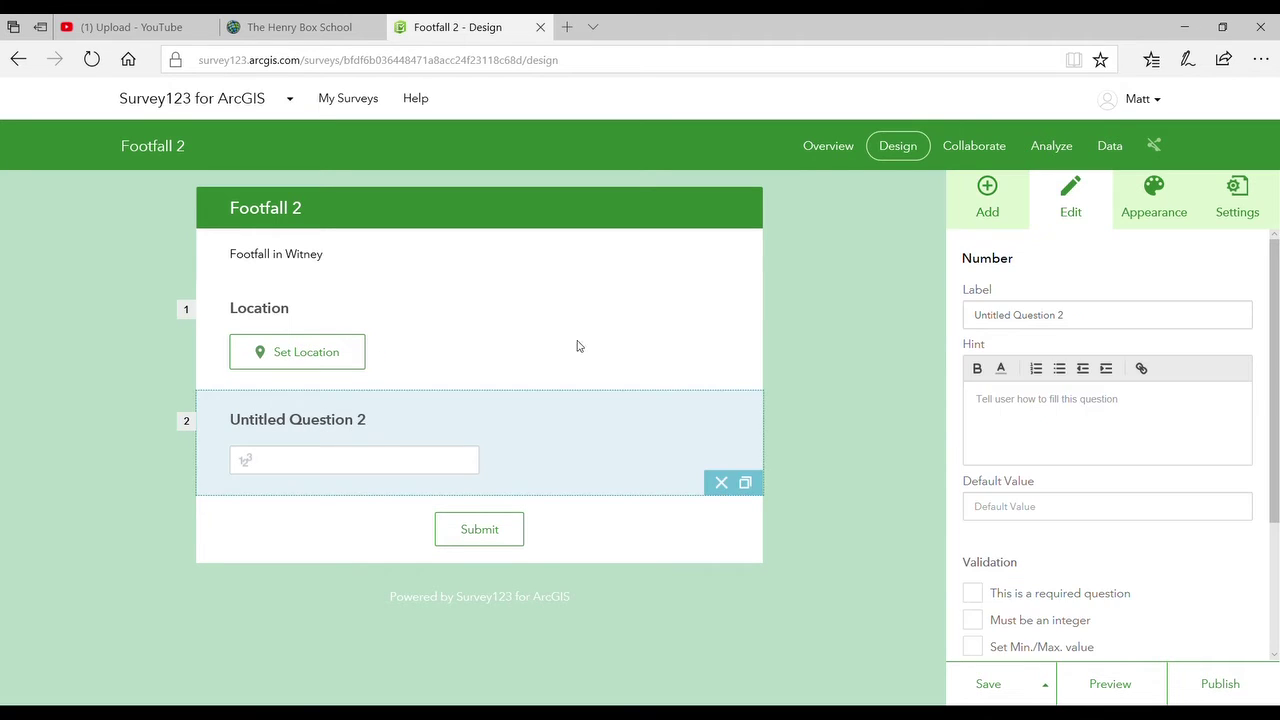
pyautogui.click(1073, 325)
pyautogui.moveTo(1073, 325); pyautogui.dragTo(943, 342)
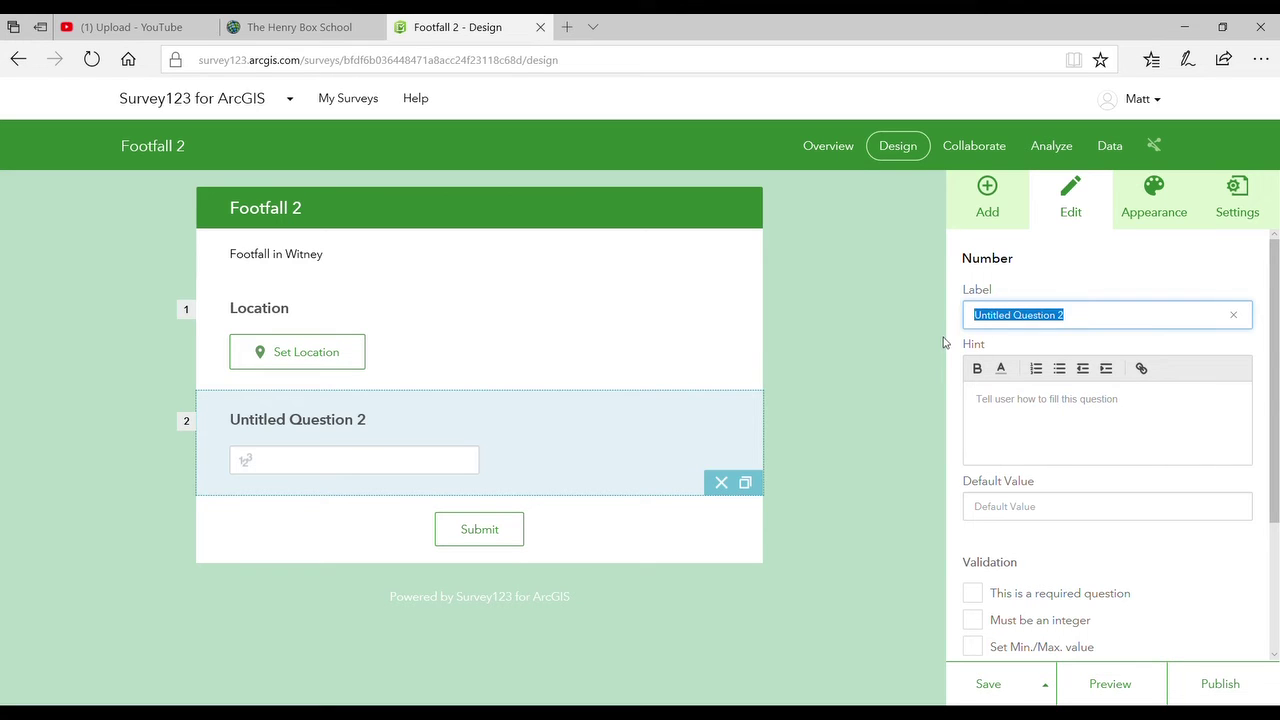
pyautogui.write('Number of')
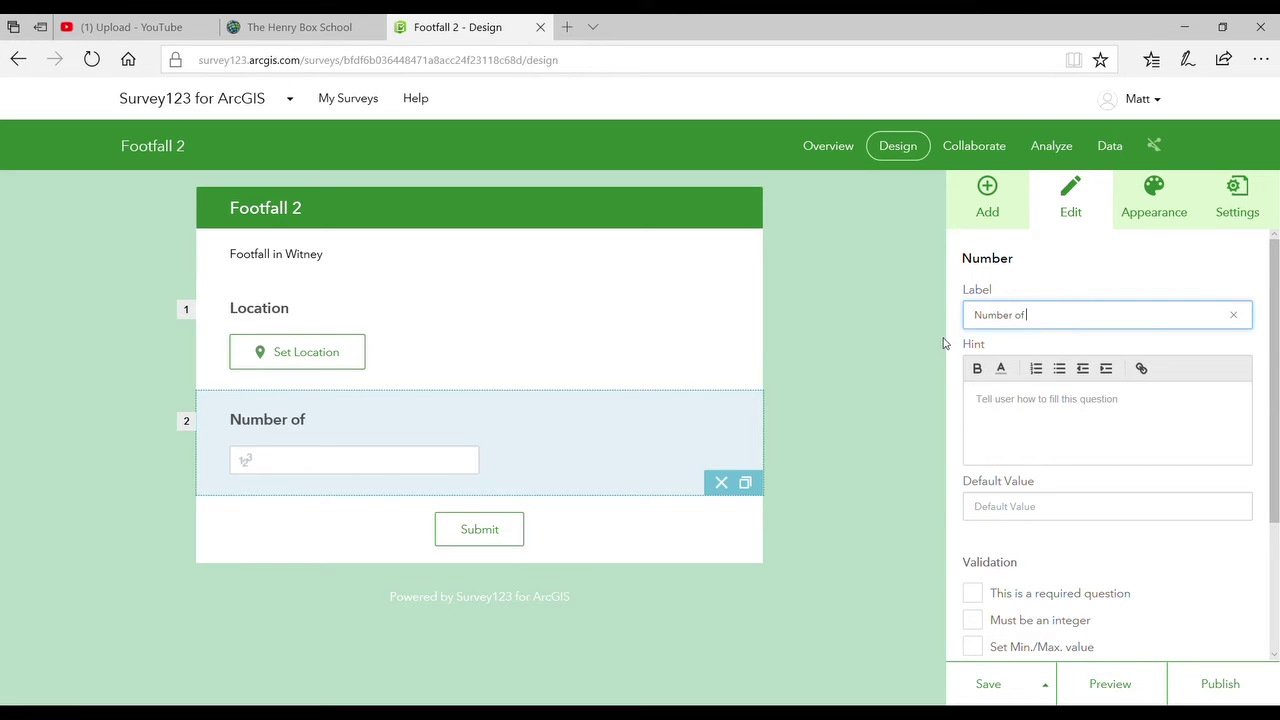
pyautogui.write(' people record')
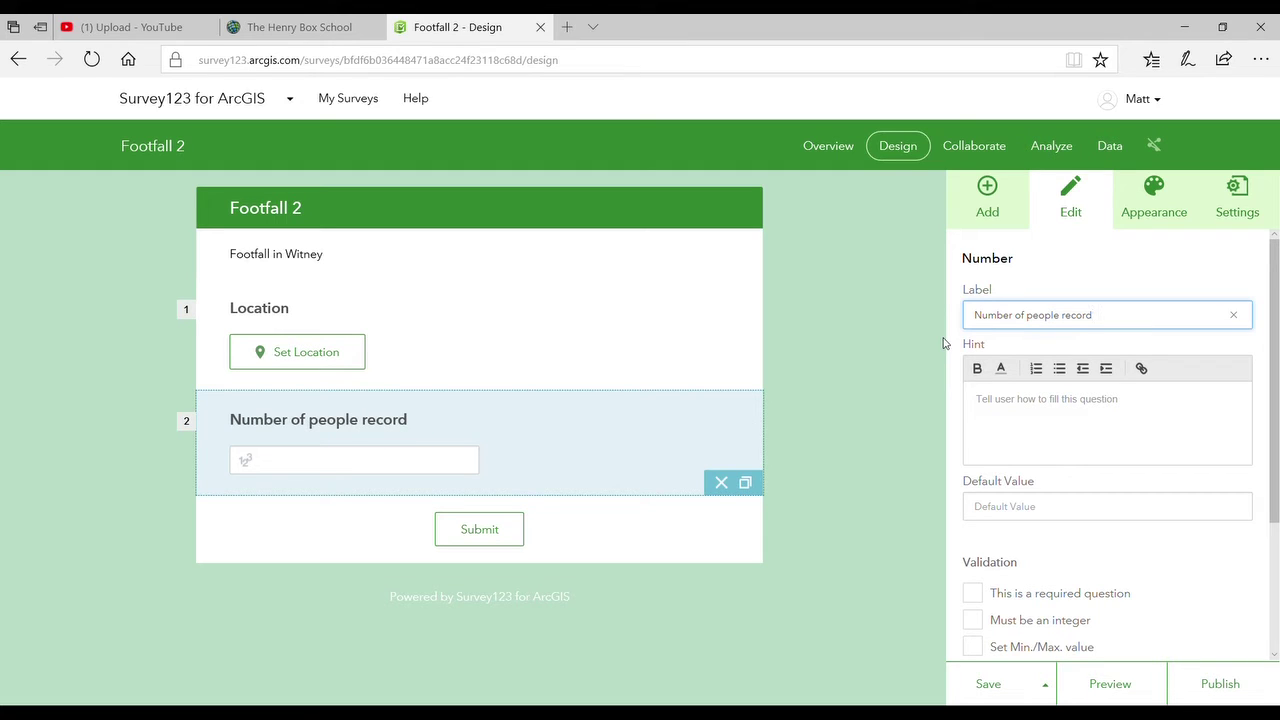
pyautogui.write('ed in 5 min')
pyautogui.click(974, 594)
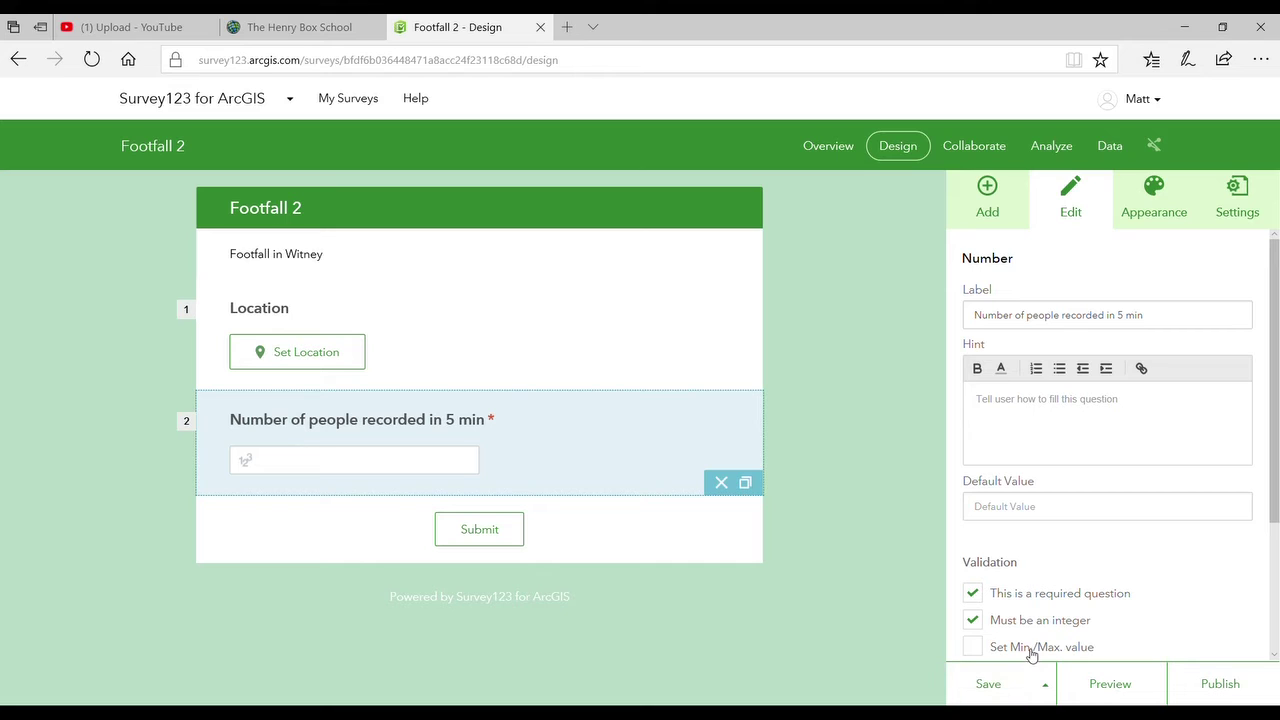
pyautogui.click(860, 562)
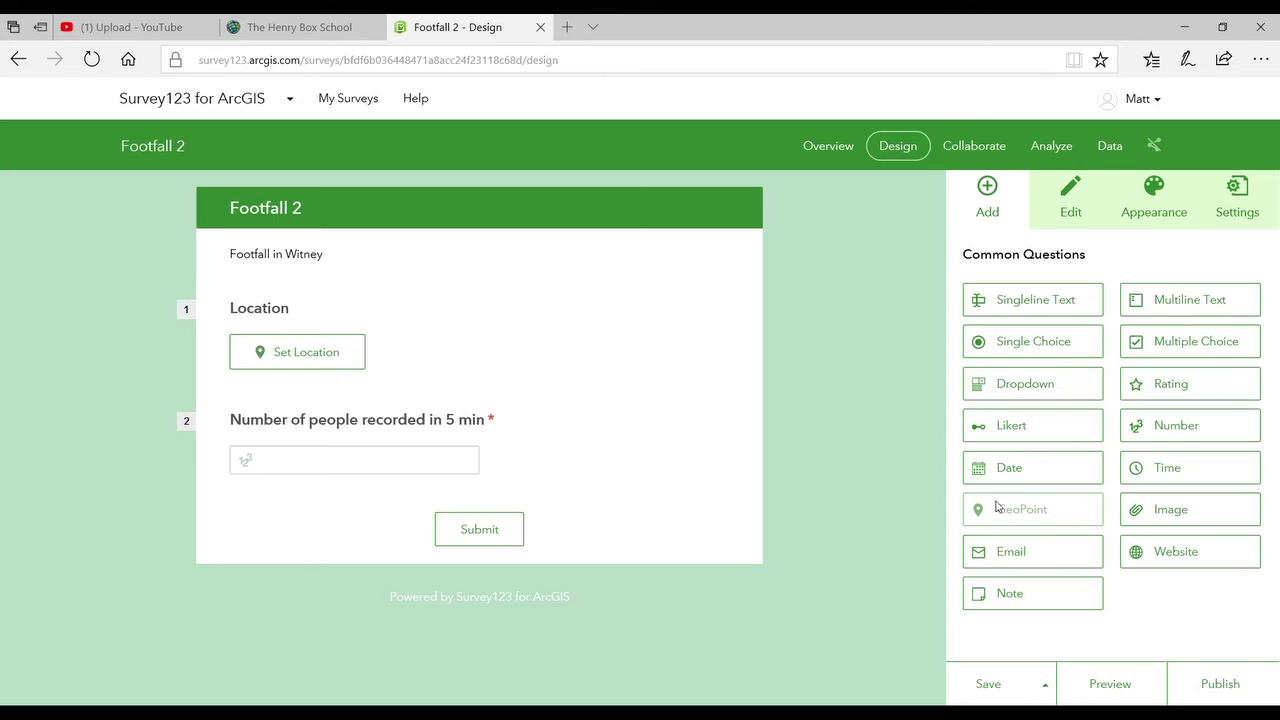
# Step: Add a second Number question below the people count, labelled "Direction people moving in", and make it required
pyautogui.moveTo(1203, 437); pyautogui.dragTo(316, 530)
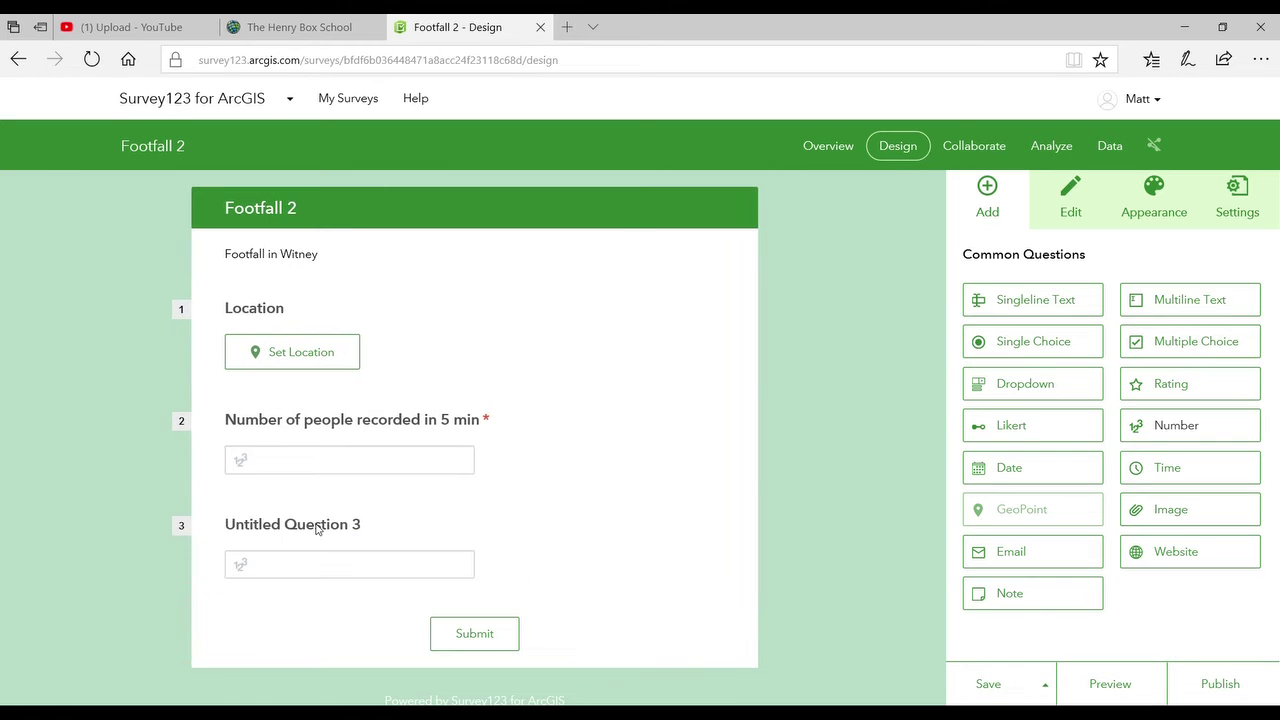
pyautogui.click(354, 526)
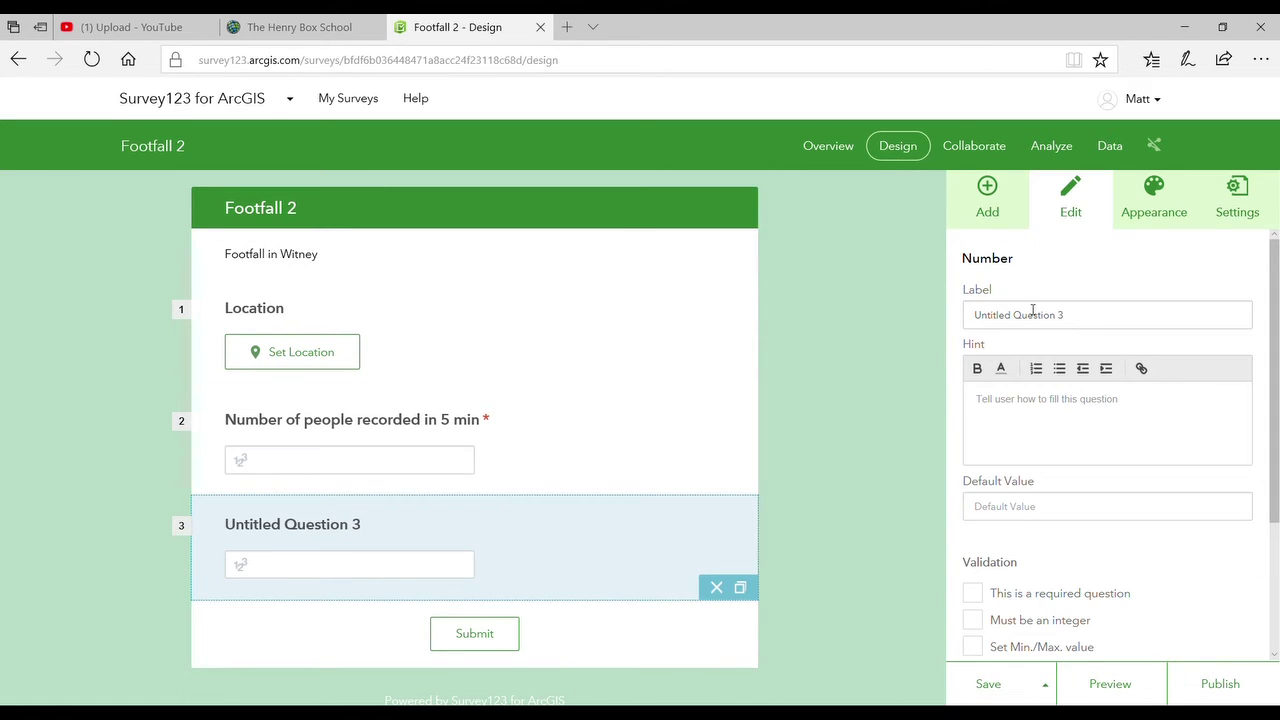
pyautogui.moveTo(1086, 317); pyautogui.dragTo(943, 323)
pyautogui.write('D')
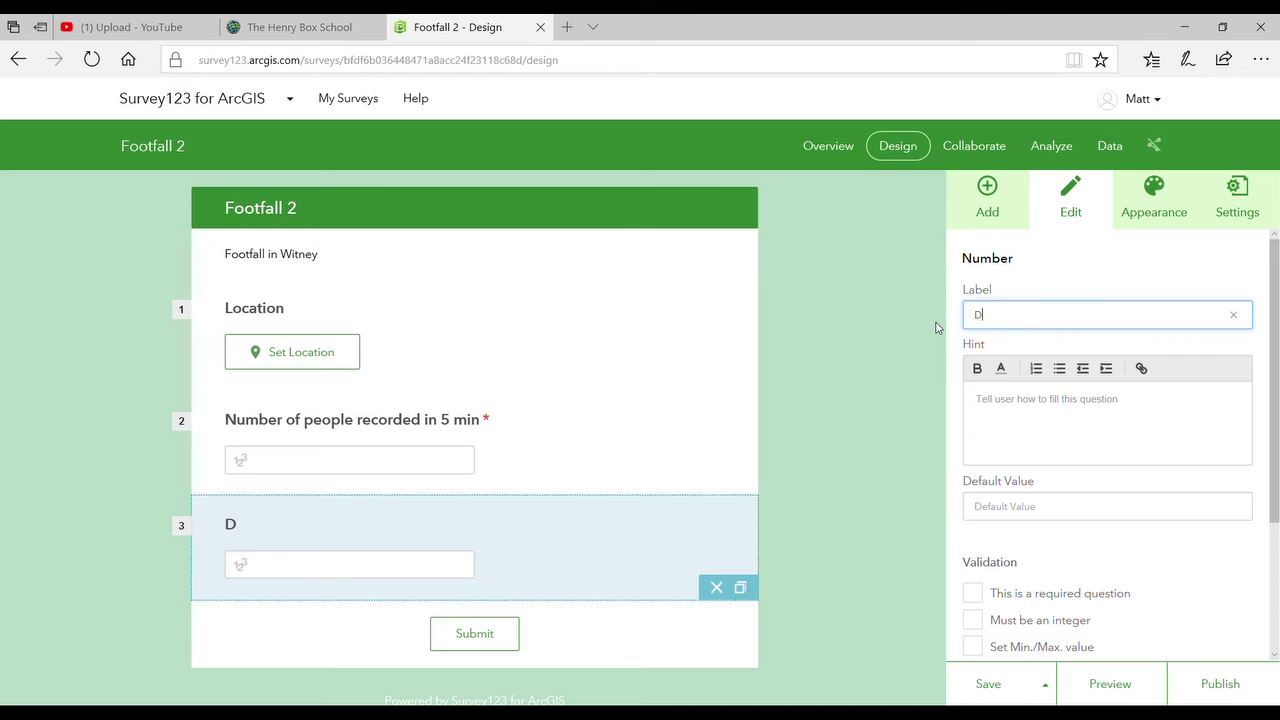
pyautogui.write('irection peopl')
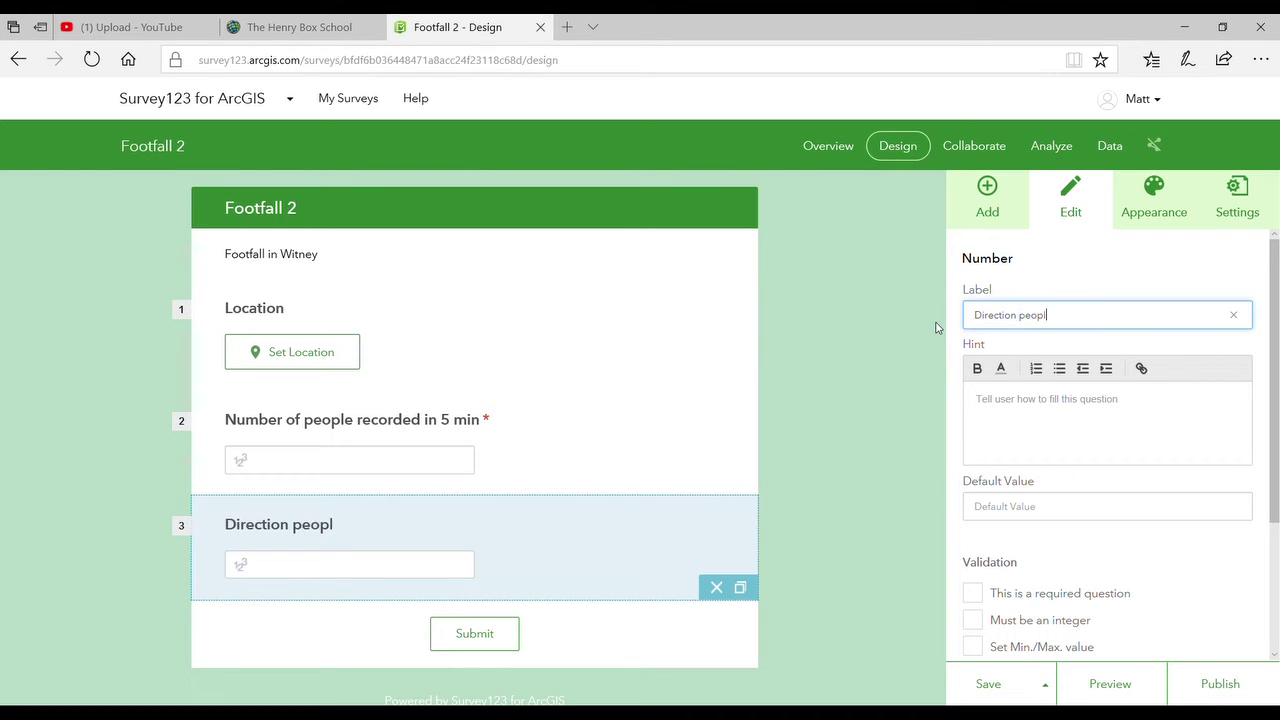
pyautogui.write('e moving in')
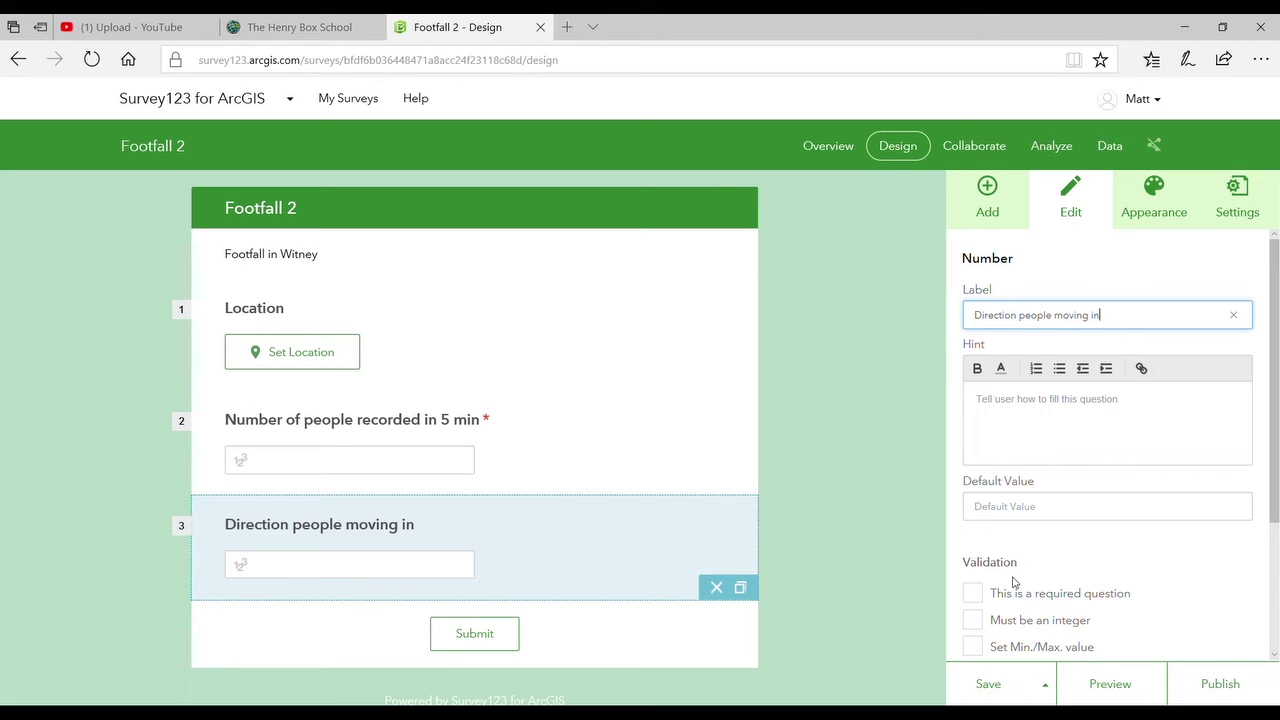
pyautogui.click(976, 595)
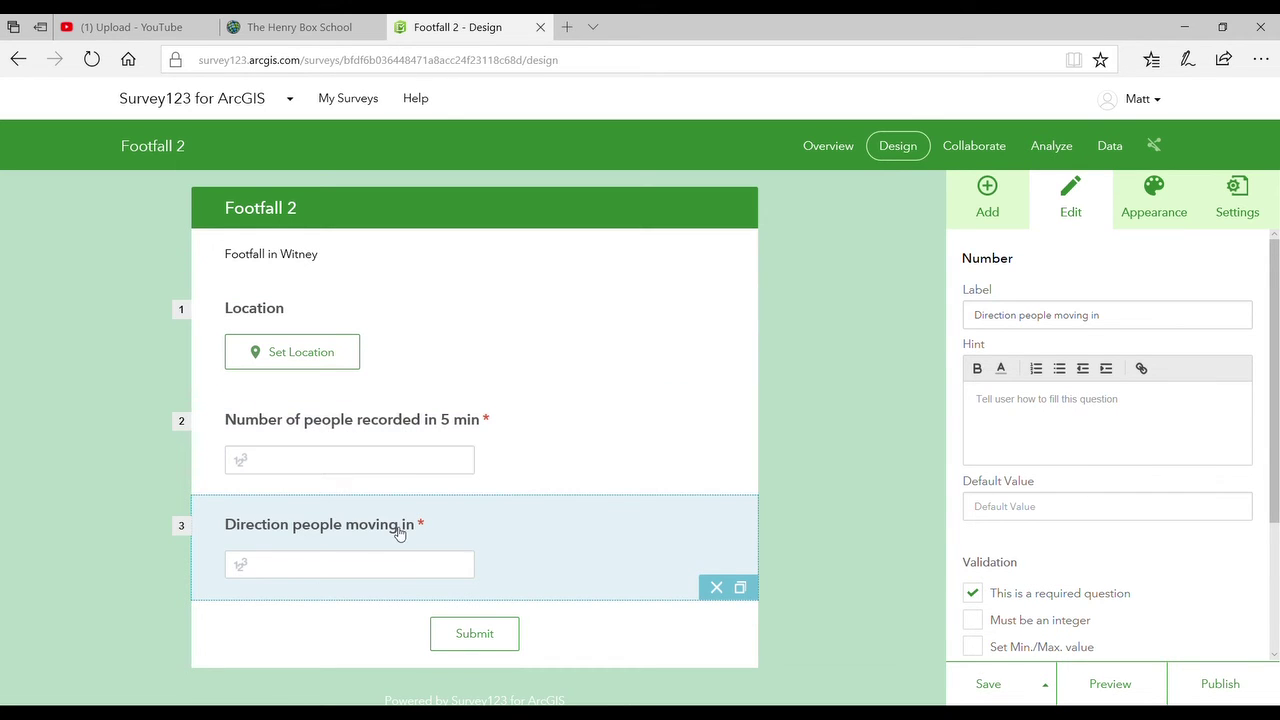
# Step: Save the Footfall 2 survey and publish it
pyautogui.click(990, 684)
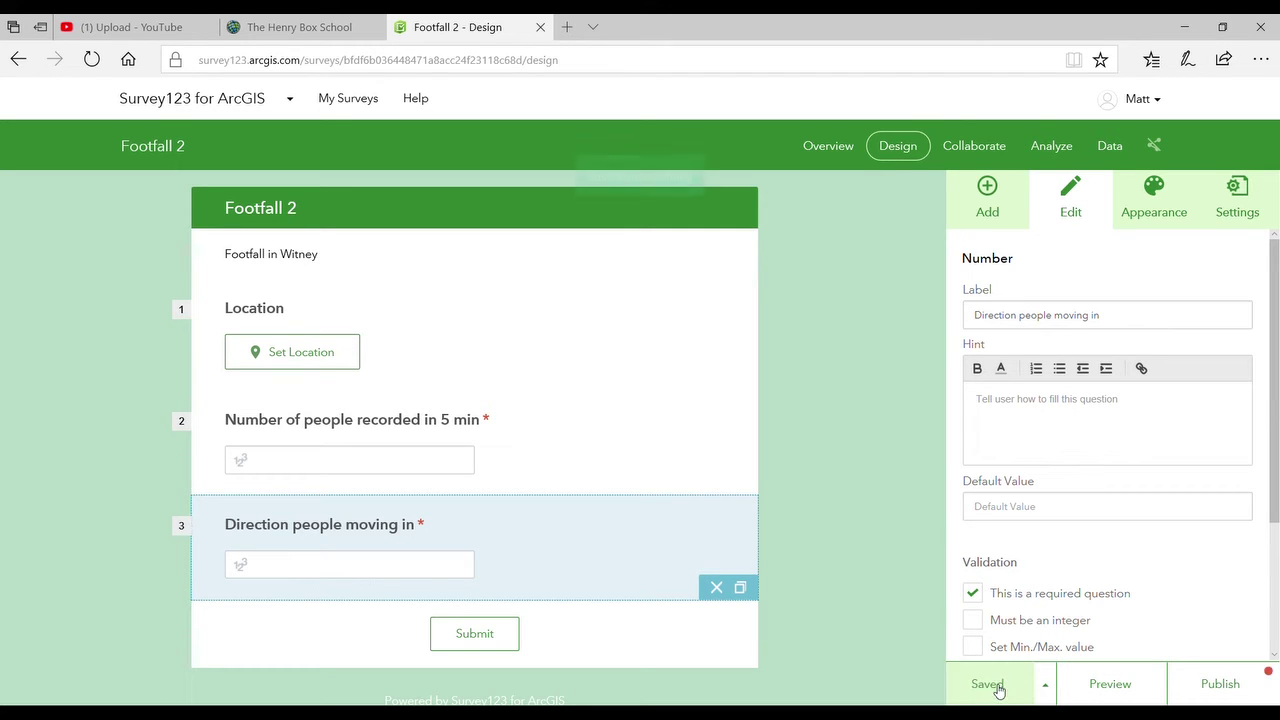
pyautogui.click(1220, 684)
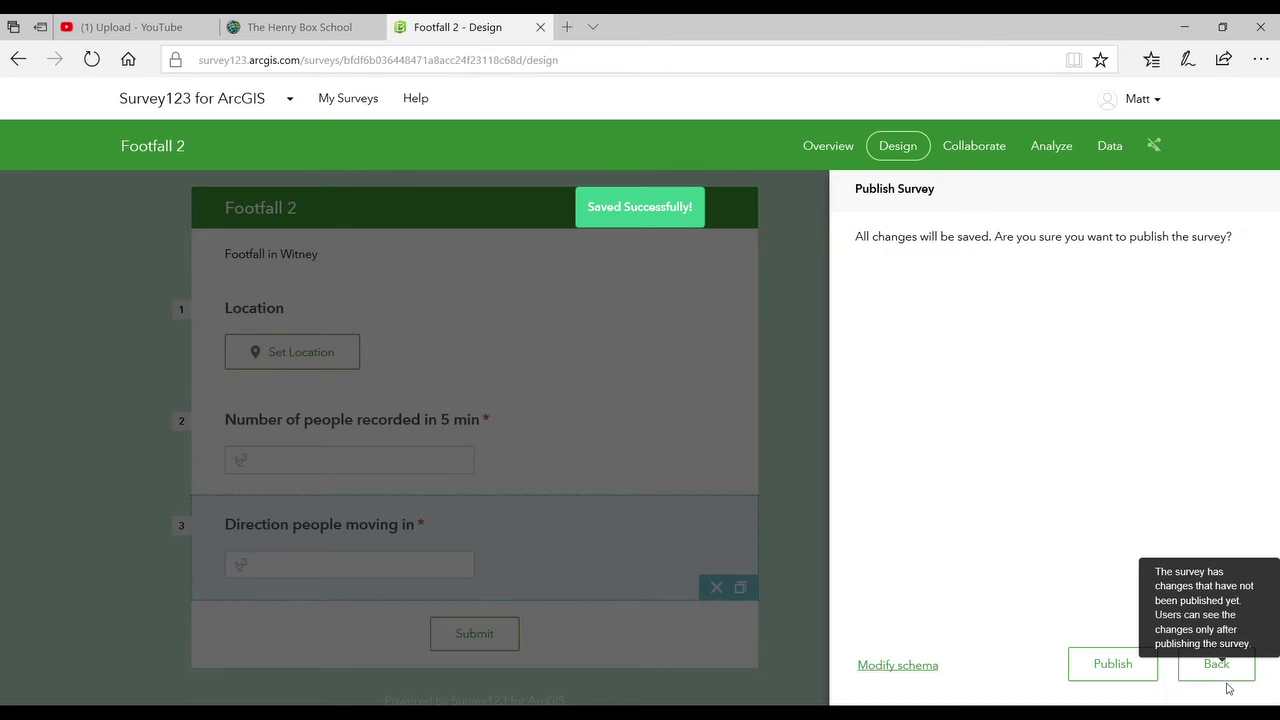
pyautogui.click(1124, 680)
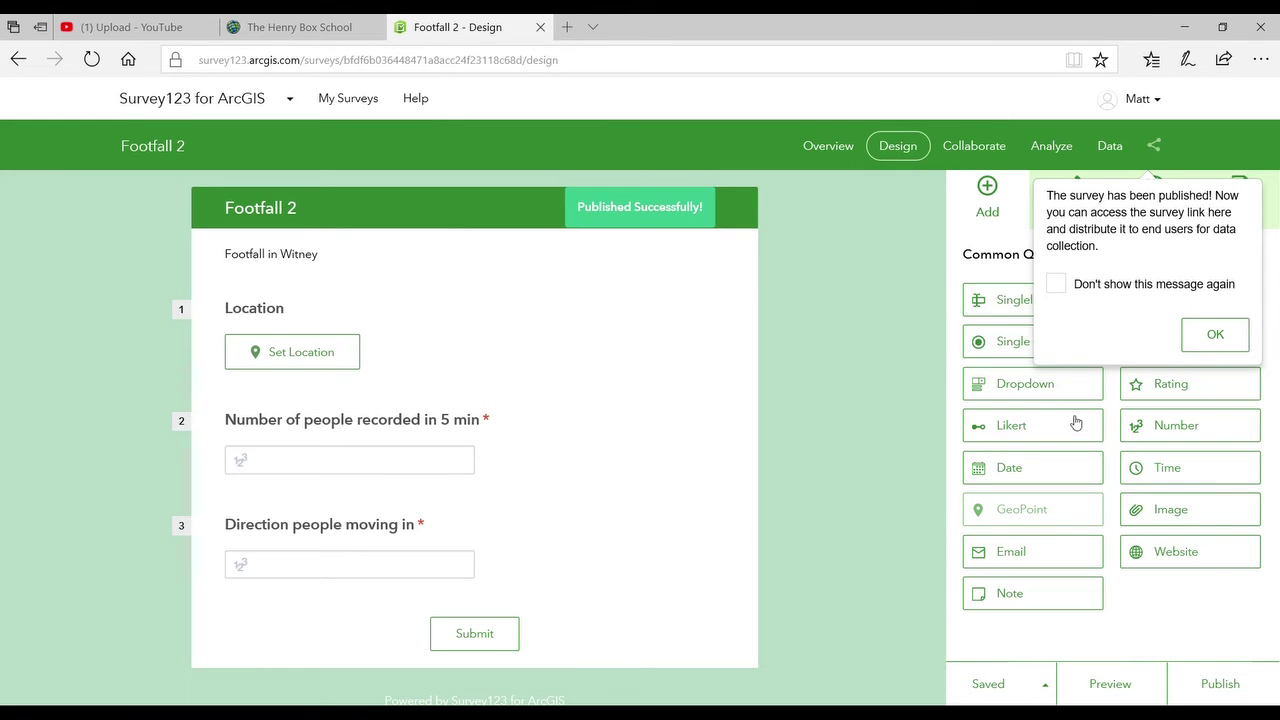
# Step: Copy the survey link from the collaboration settings and select Everyone (Public) as who can submit data
pyautogui.click(974, 146)
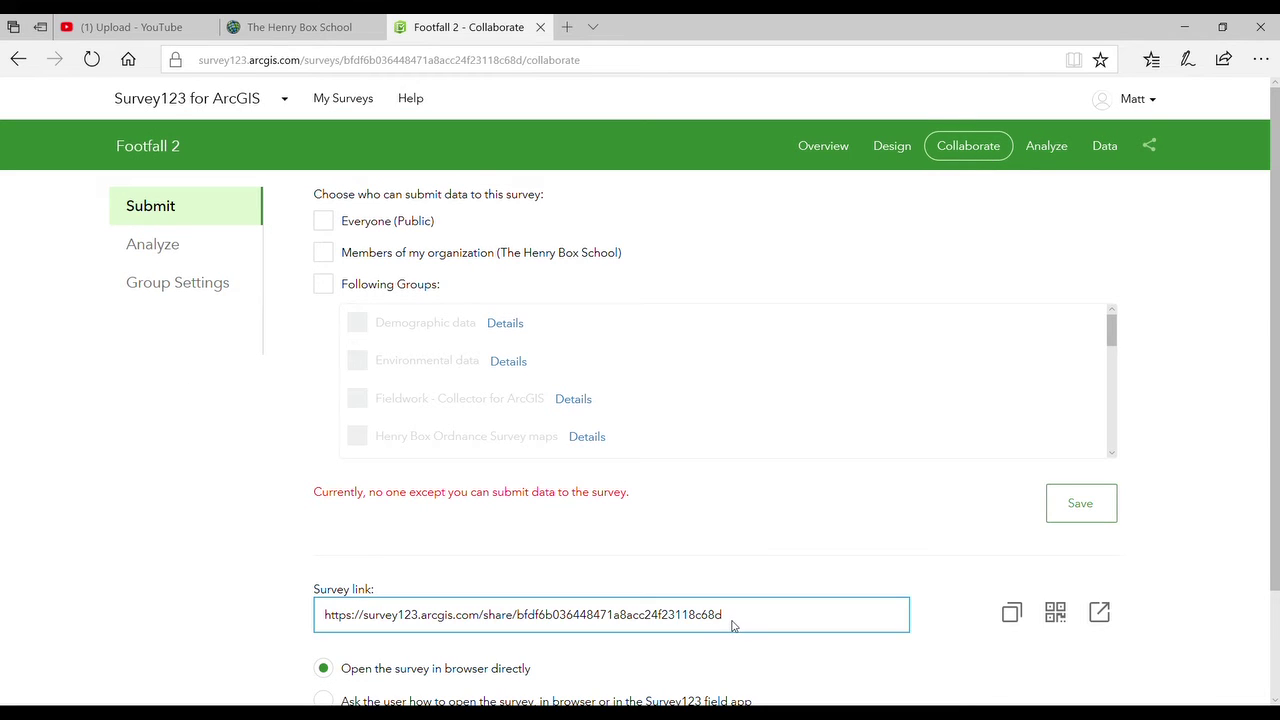
pyautogui.moveTo(731, 625); pyautogui.dragTo(314, 645)
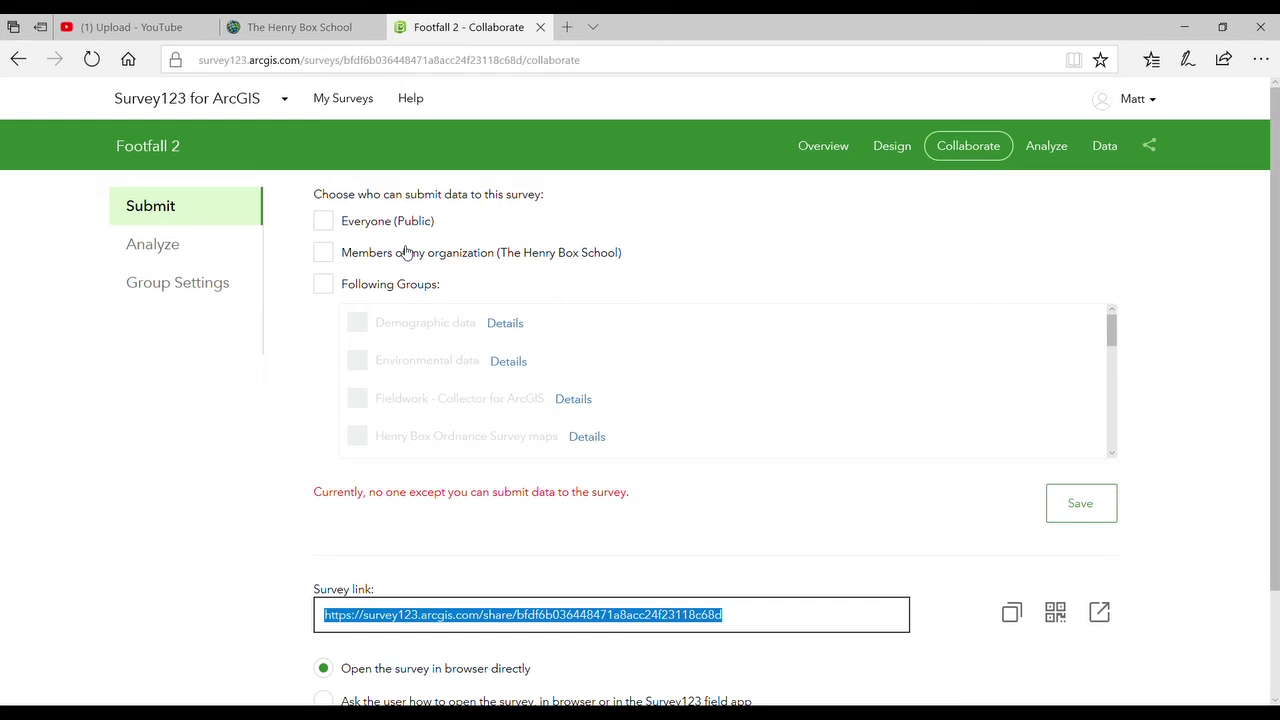
pyautogui.click(324, 221)
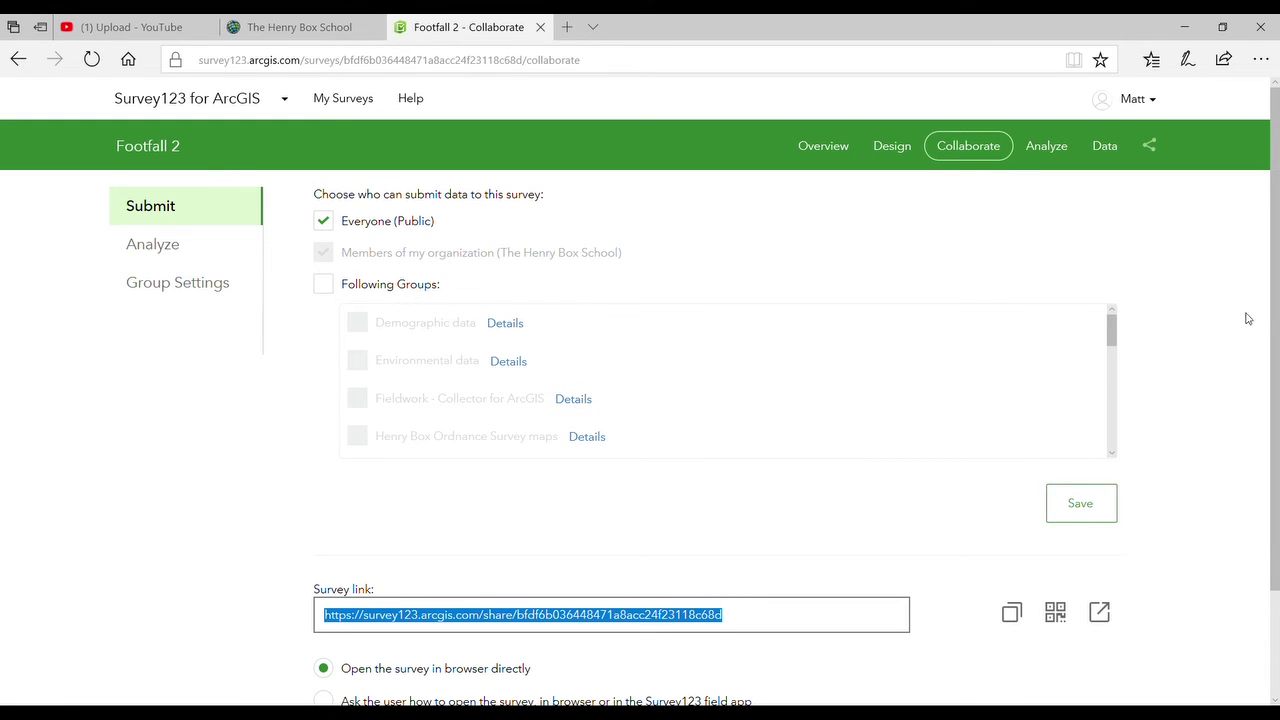
pyautogui.moveTo(1276, 323); pyautogui.dragTo(1277, 462)
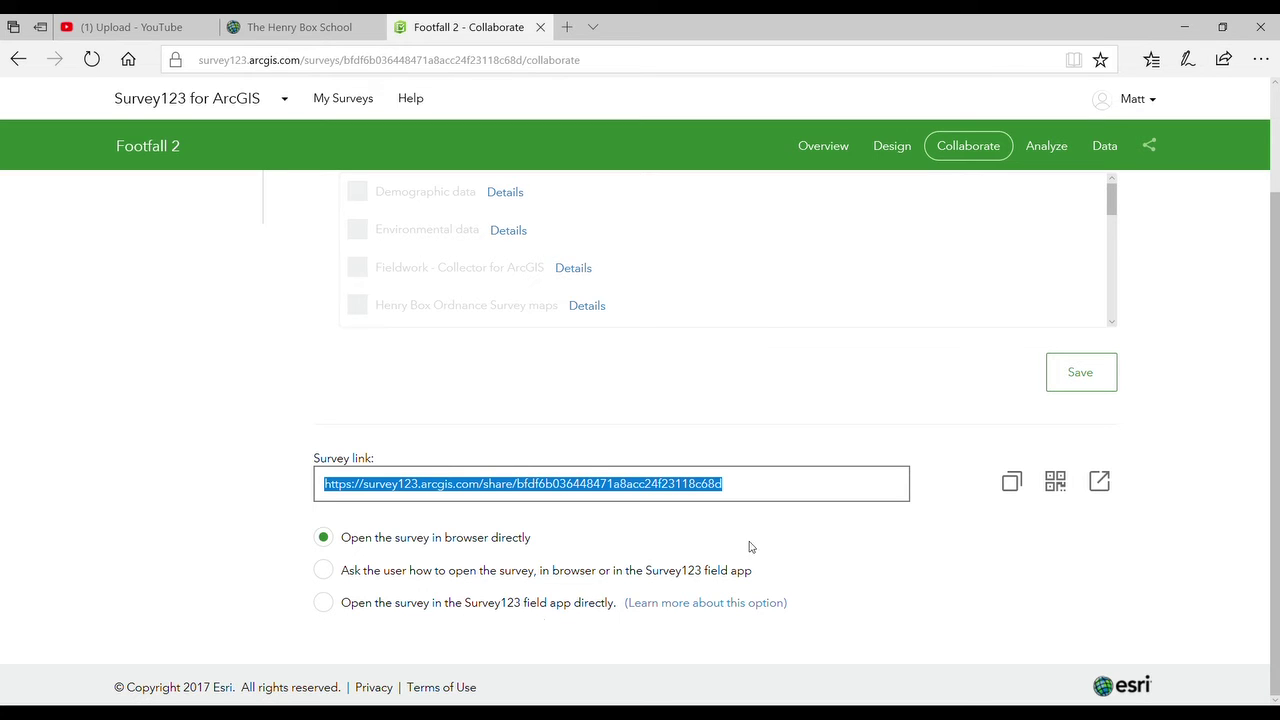
pyautogui.scroll(2, 1278, 578)
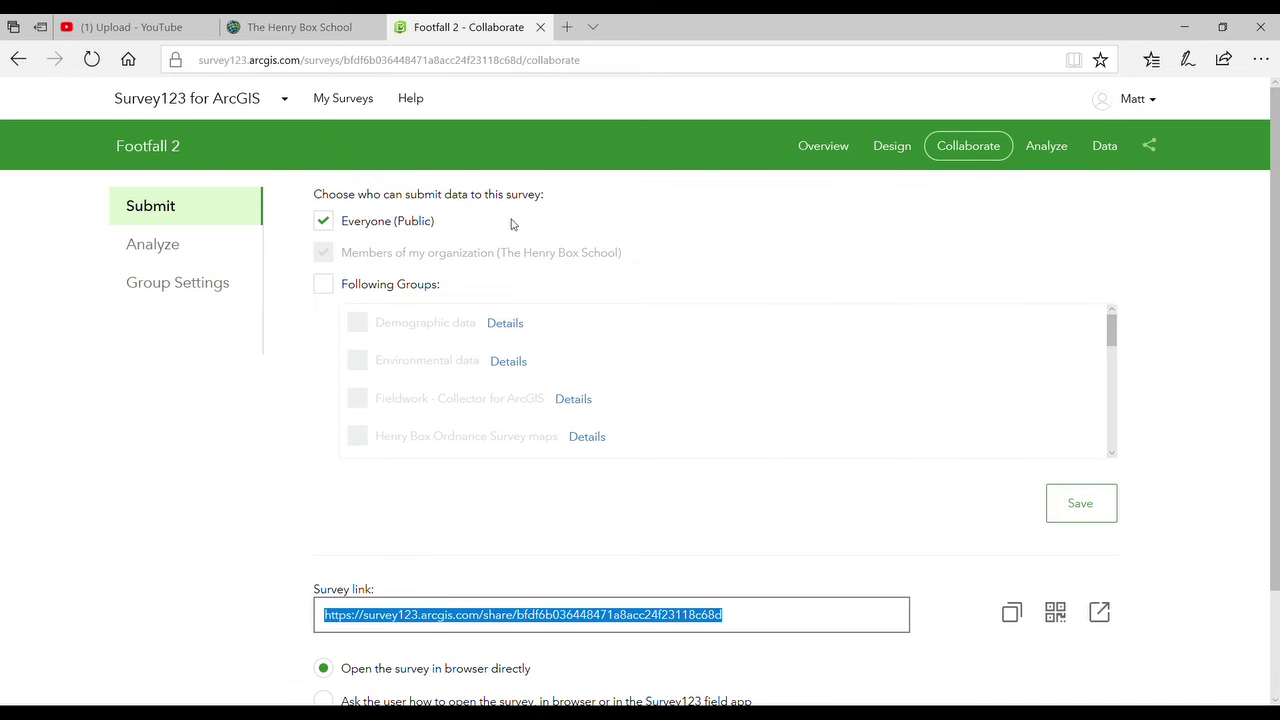
# Step: Open the copied survey link in a new browser tab
pyautogui.click(567, 27)
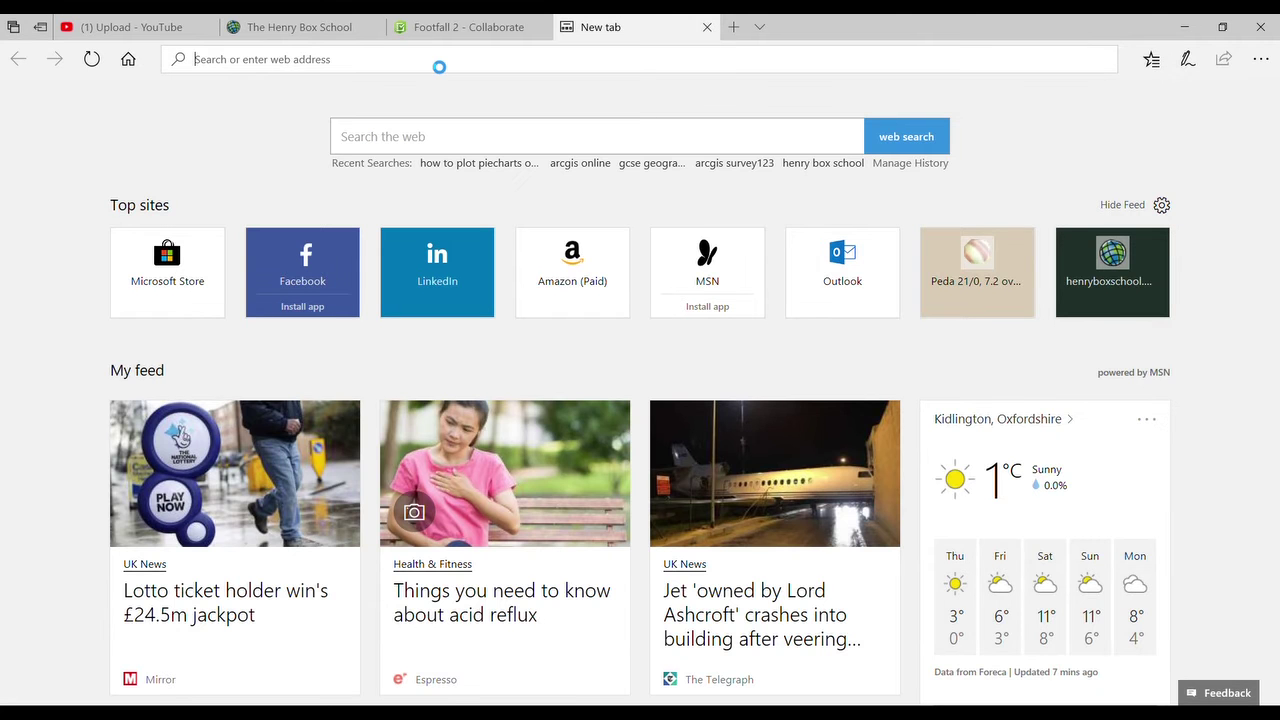
pyautogui.hotkey('ctrl', 'v')
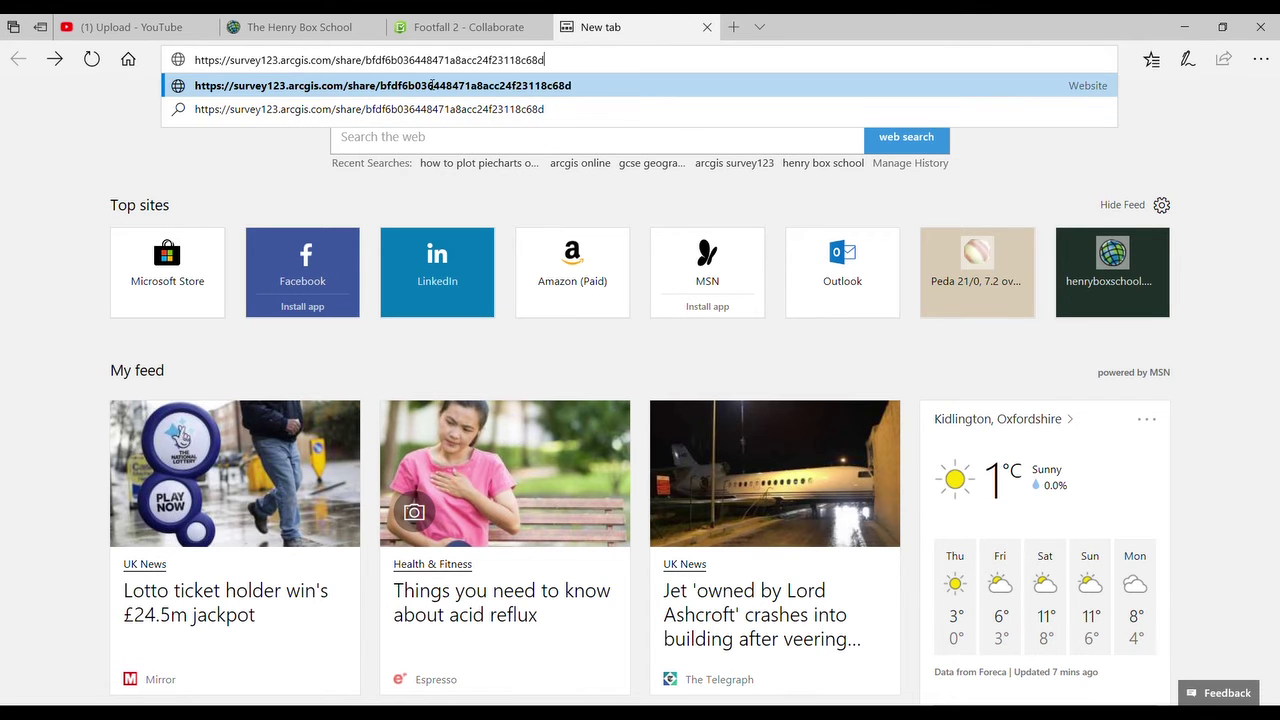
pyautogui.press('Return')
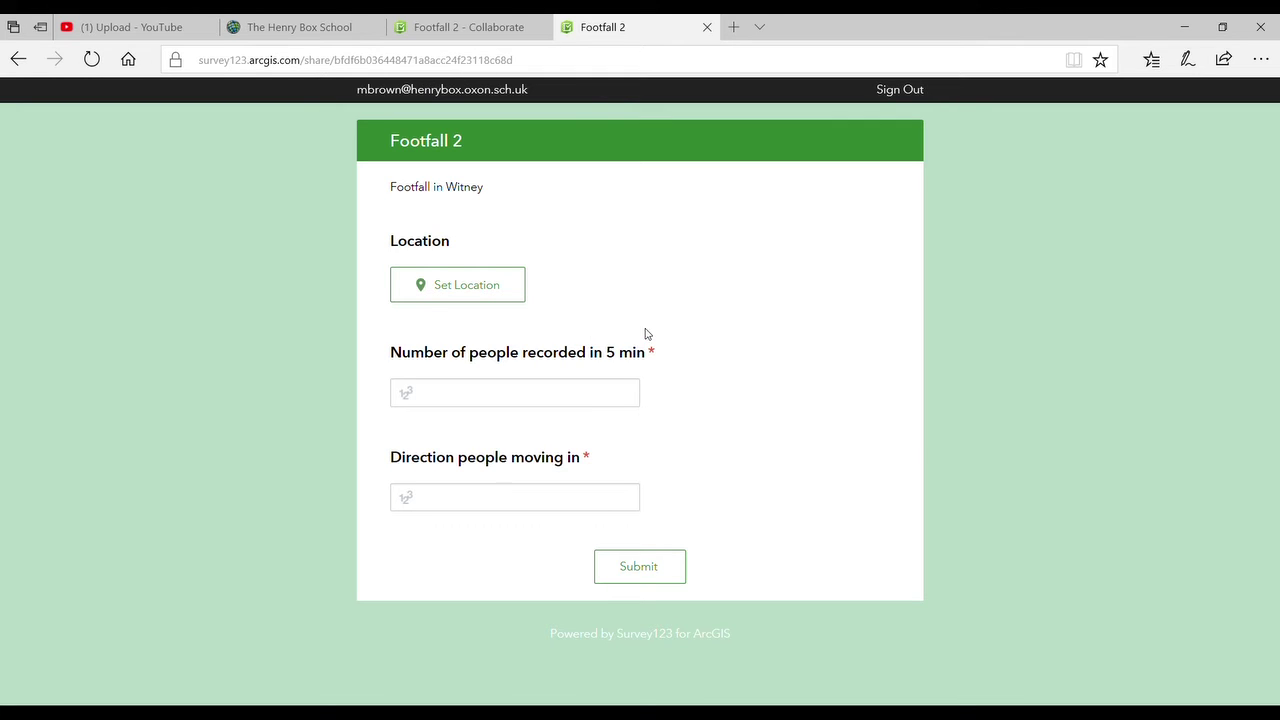
# Step: Set the response's location north of Eagle Industrial Estate, about Lat 51.784, Lon -1.487, and enter 89 people recorded in 5 min
pyautogui.click(483, 286)
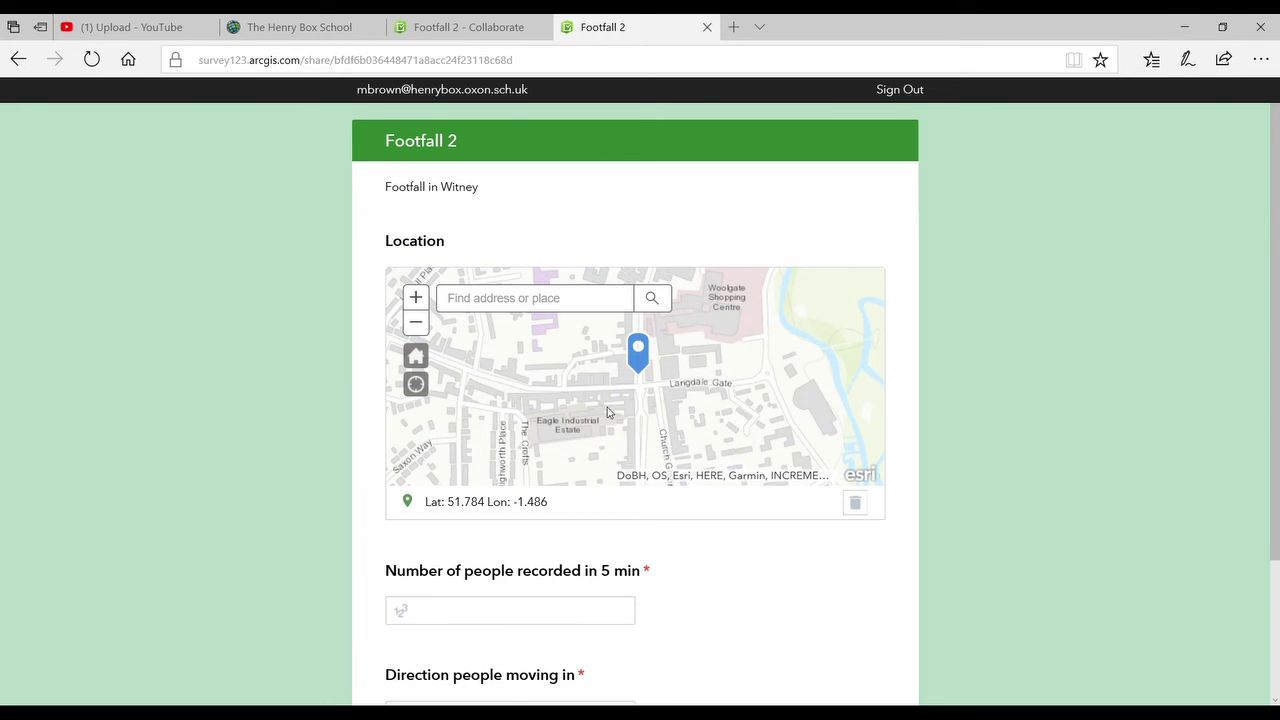
pyautogui.moveTo(612, 415); pyautogui.dragTo(664, 414)
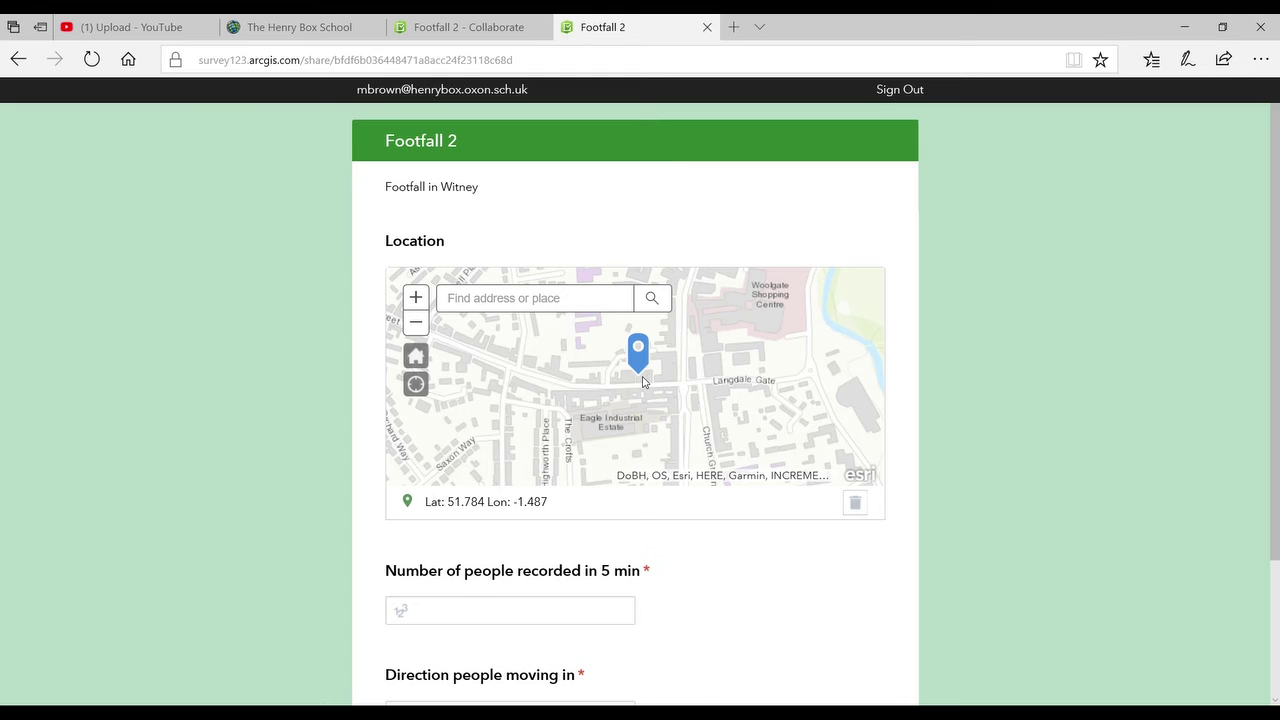
pyautogui.click(541, 622)
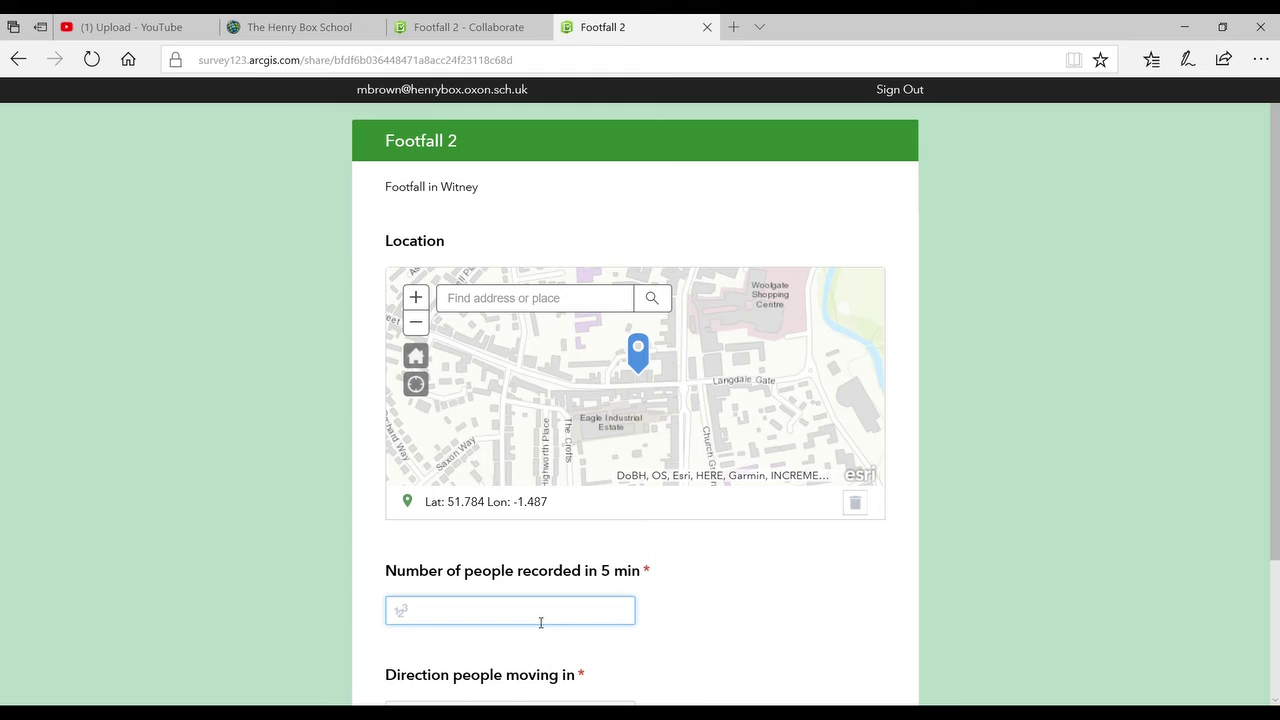
pyautogui.write('89')
pyautogui.scroll(-1, 1205, 378)
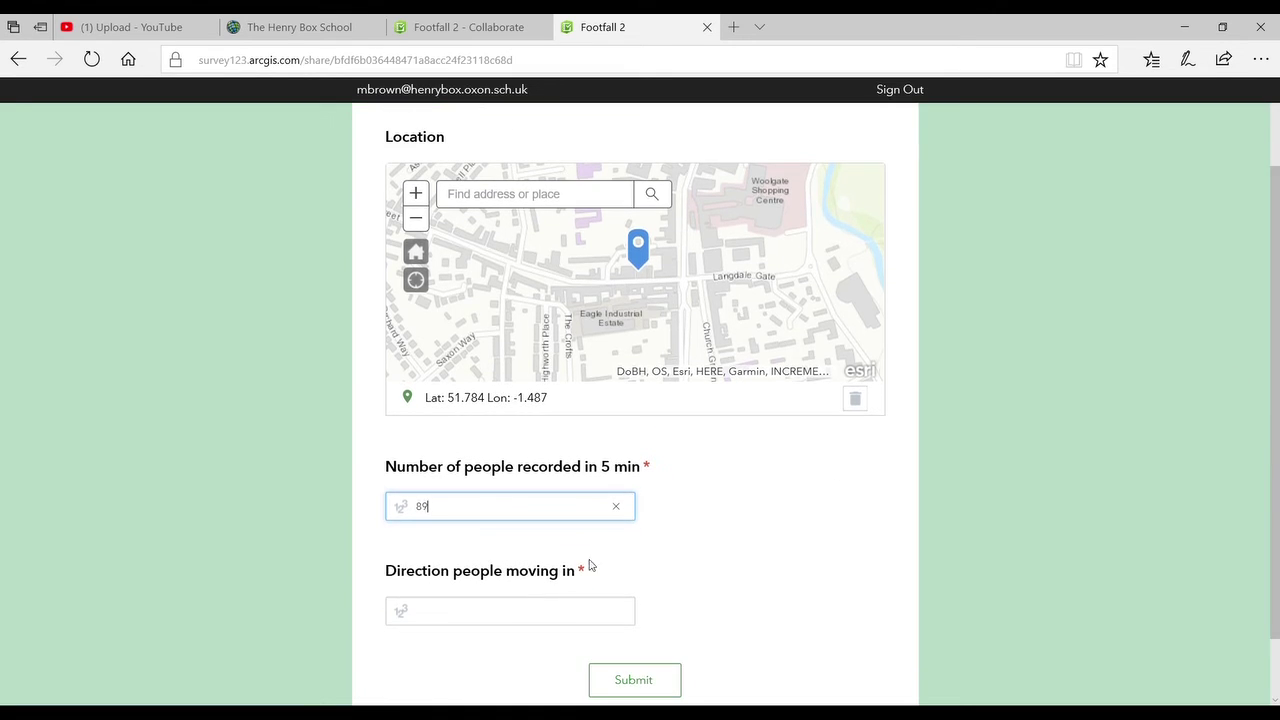
# Step: Enter 89 for "Direction people moving in" and submit the response
pyautogui.click(516, 622)
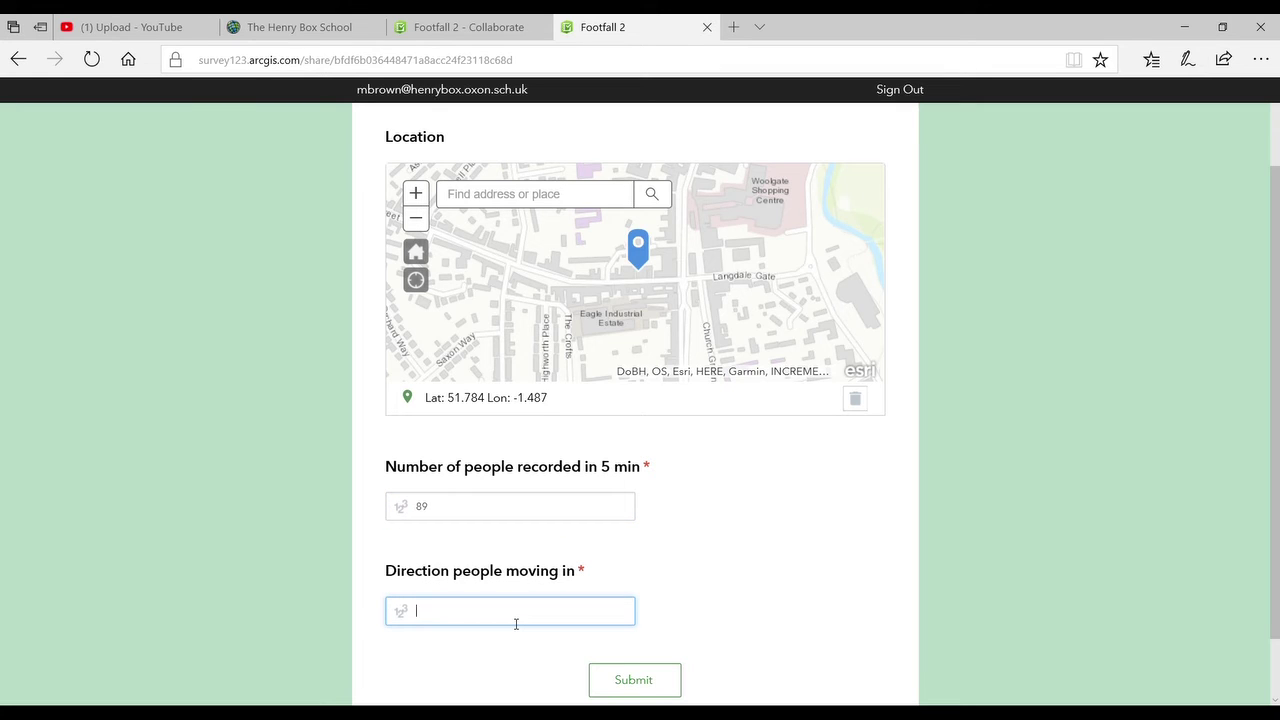
pyautogui.write('89')
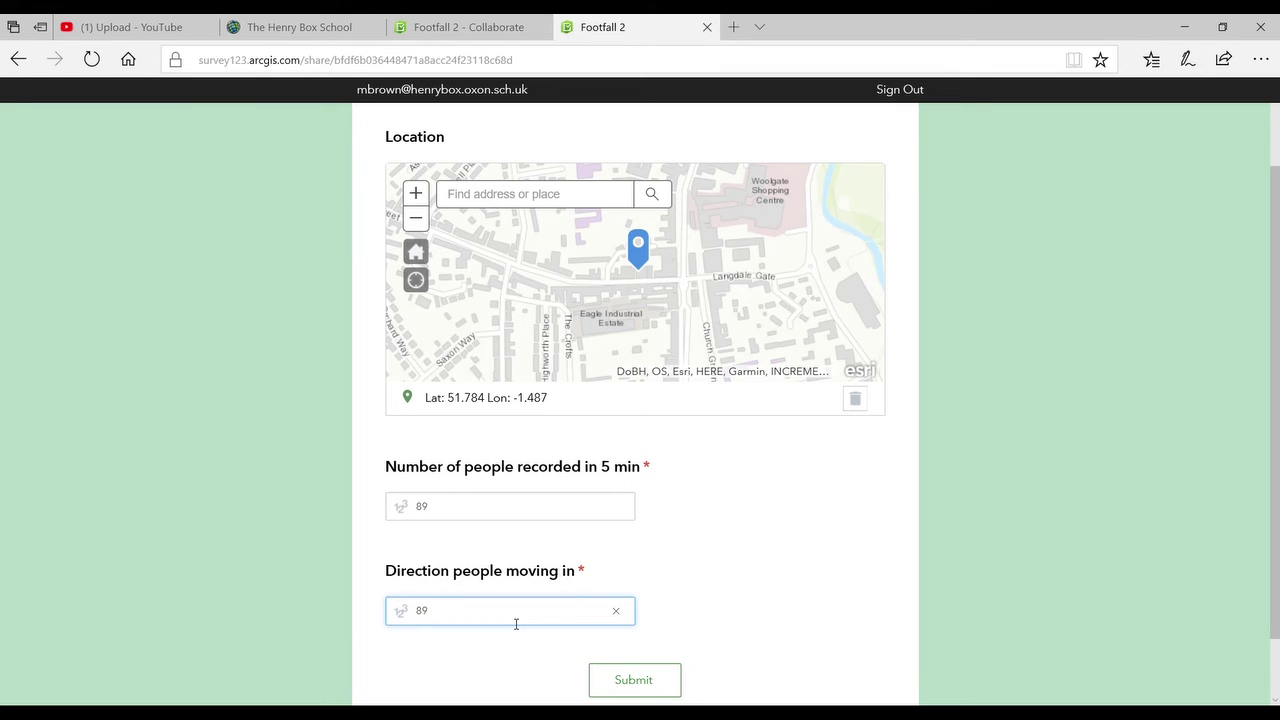
pyautogui.click(645, 695)
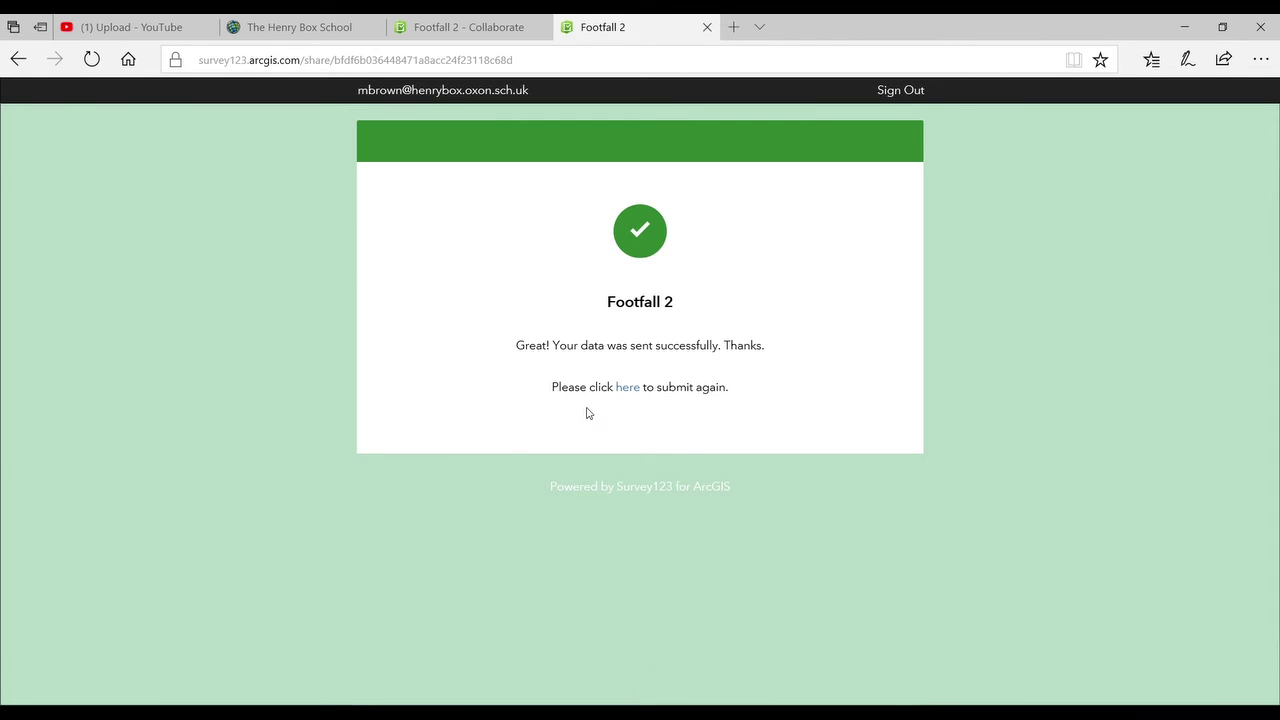
# Step: In a new survey response, set the location to about Lat 51.783, Lon -1.486, and enter 49 people recorded in 5 min
pyautogui.click(633, 389)
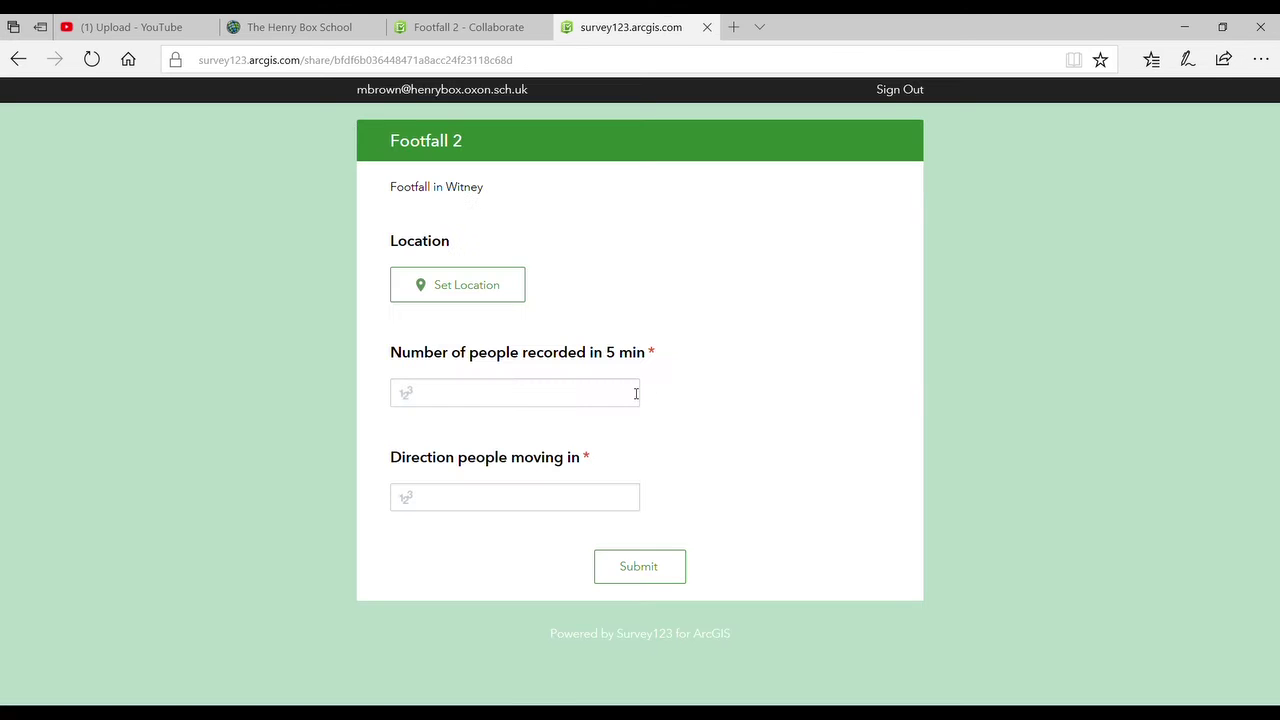
pyautogui.click(508, 292)
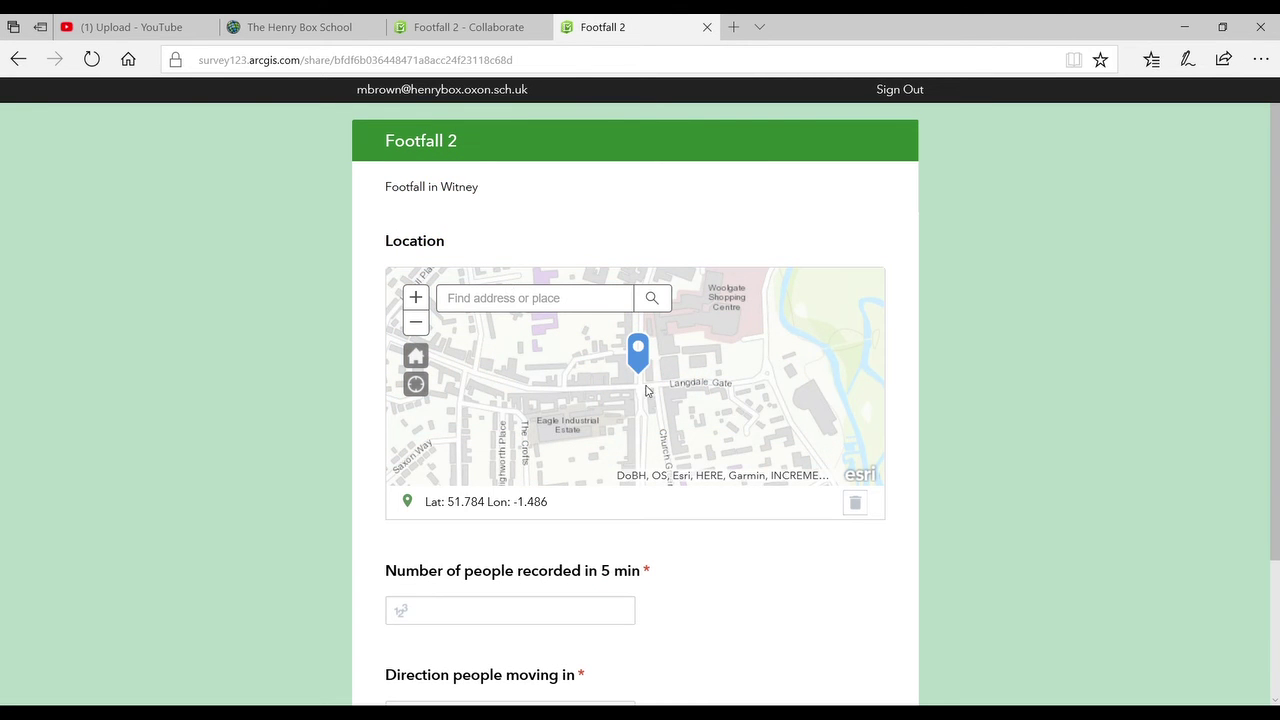
pyautogui.moveTo(627, 417); pyautogui.dragTo(673, 395)
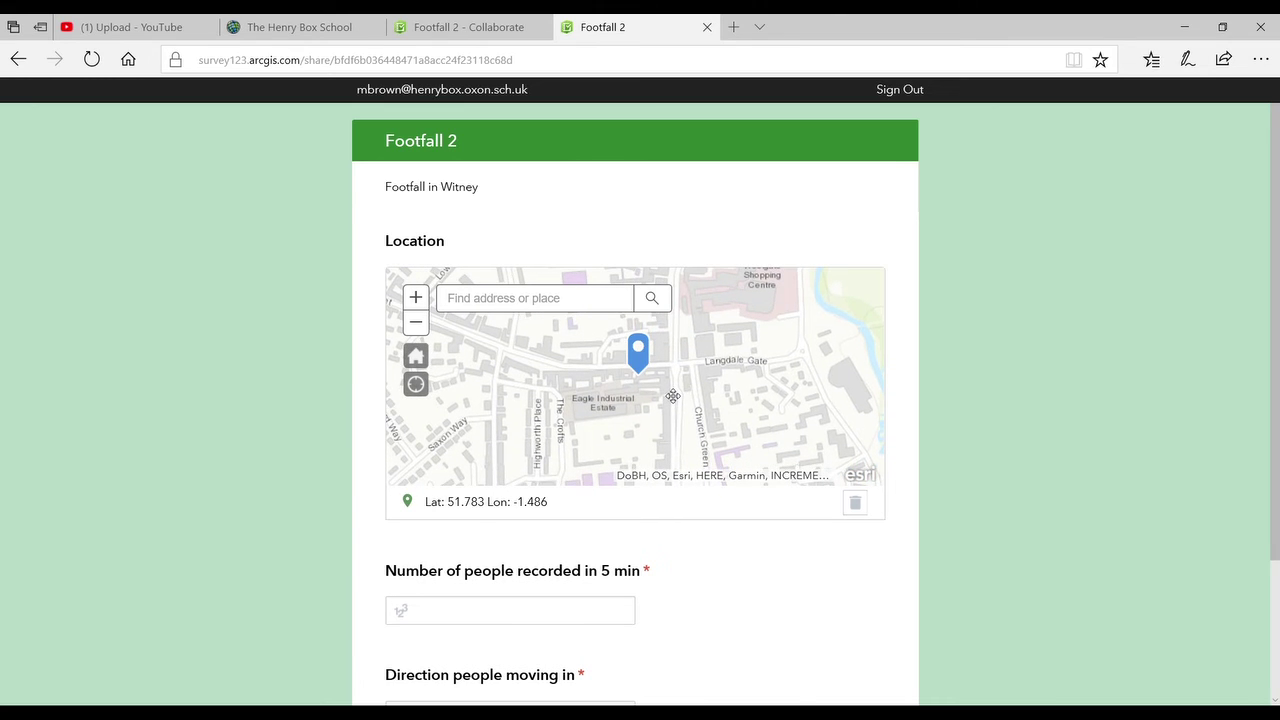
pyautogui.click(447, 613)
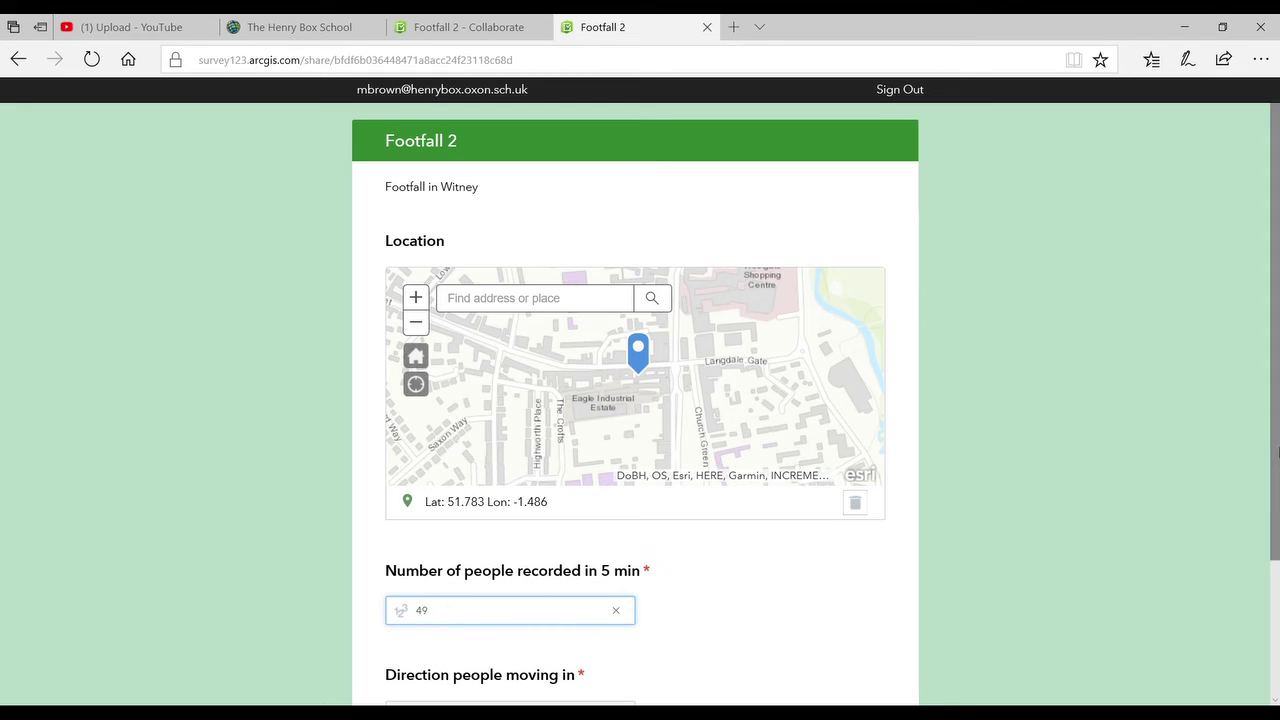
# Step: Enter 270 for "Direction people moving in" and submit the survey response
pyautogui.scroll(-1, 447, 613)
pyautogui.click(448, 644)
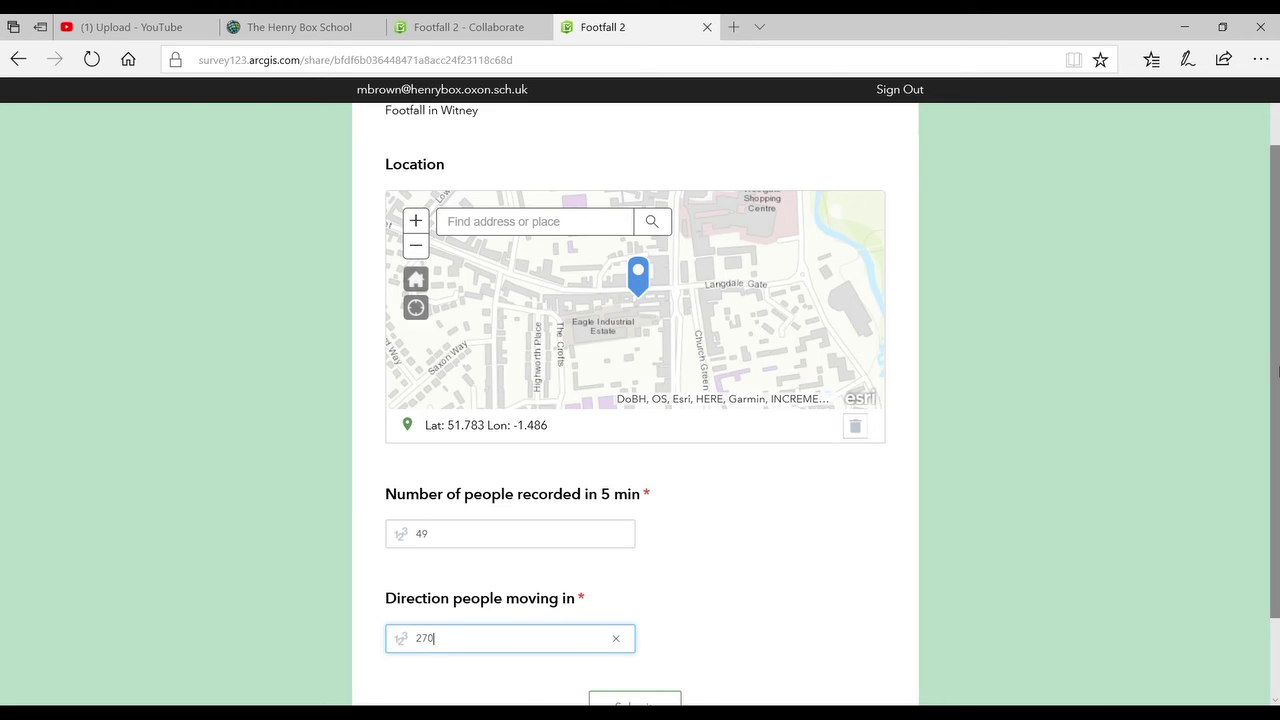
pyautogui.scroll(-1, 1250, 420)
pyautogui.click(641, 664)
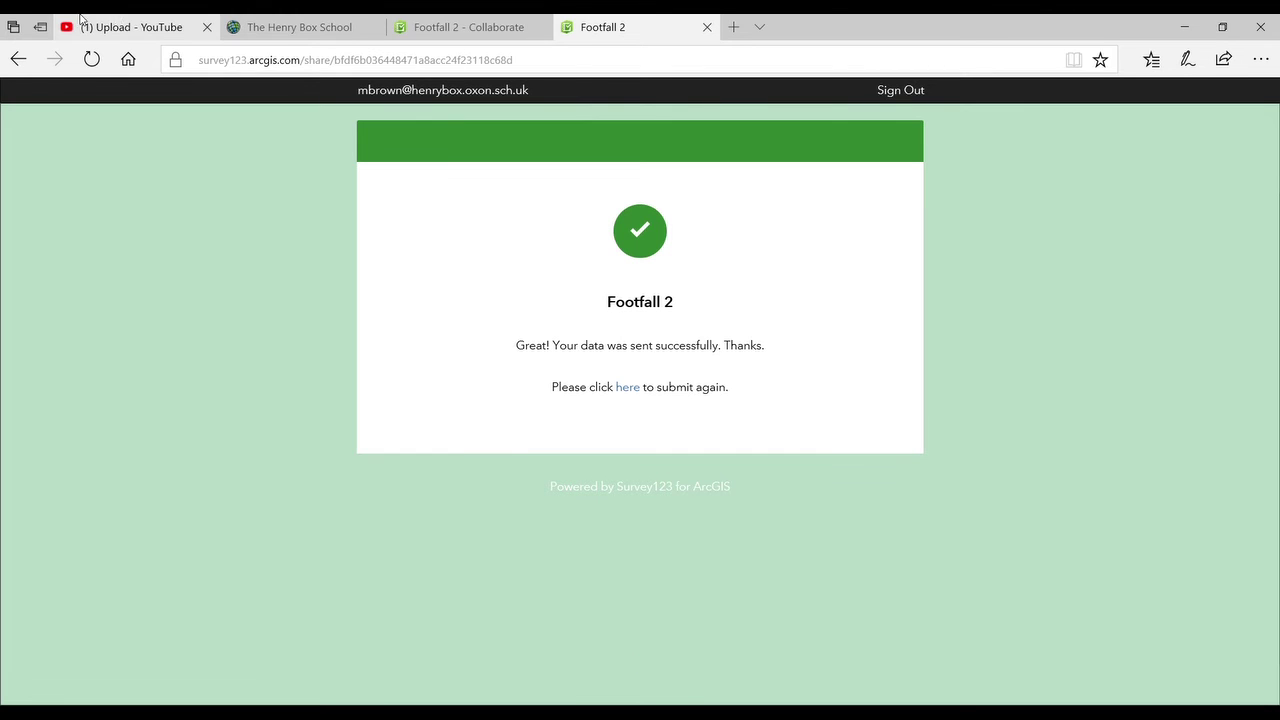
# Step: From the Survey-Footfall 2 content folder in ArcGIS Online, open the hosted feature layer Footfall 2 in Map Viewer
pyautogui.click(302, 30)
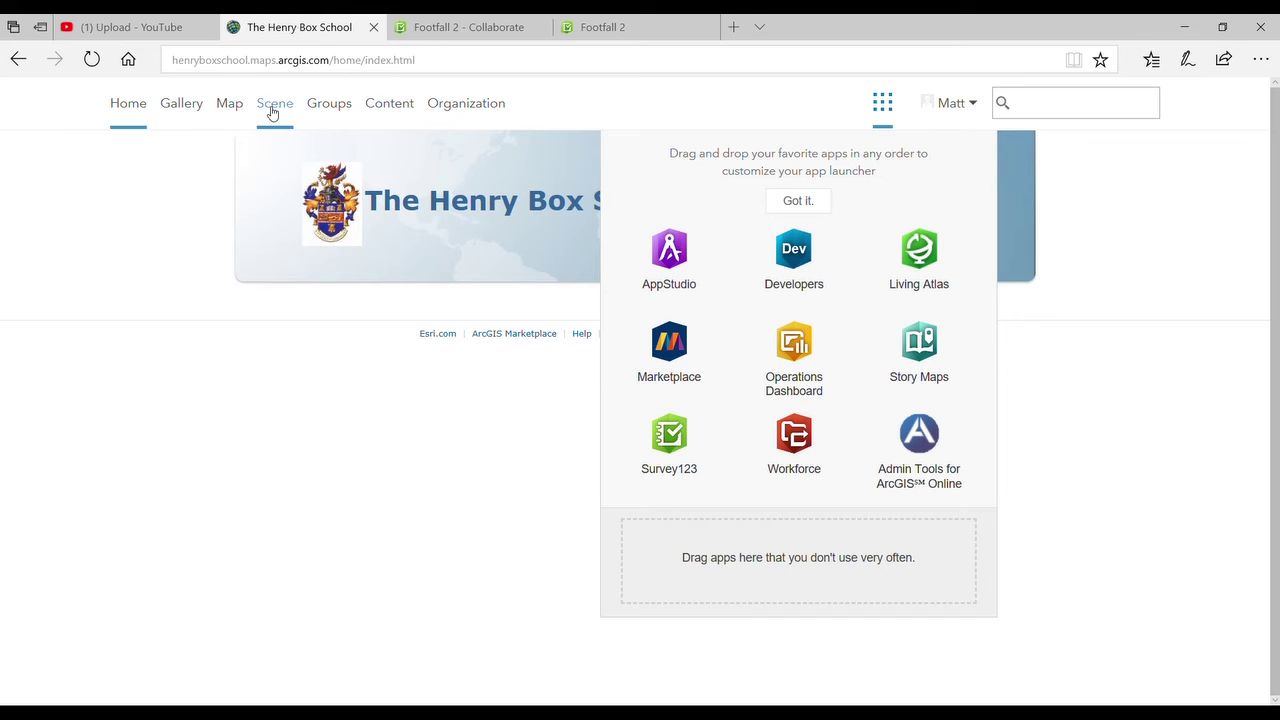
pyautogui.click(393, 113)
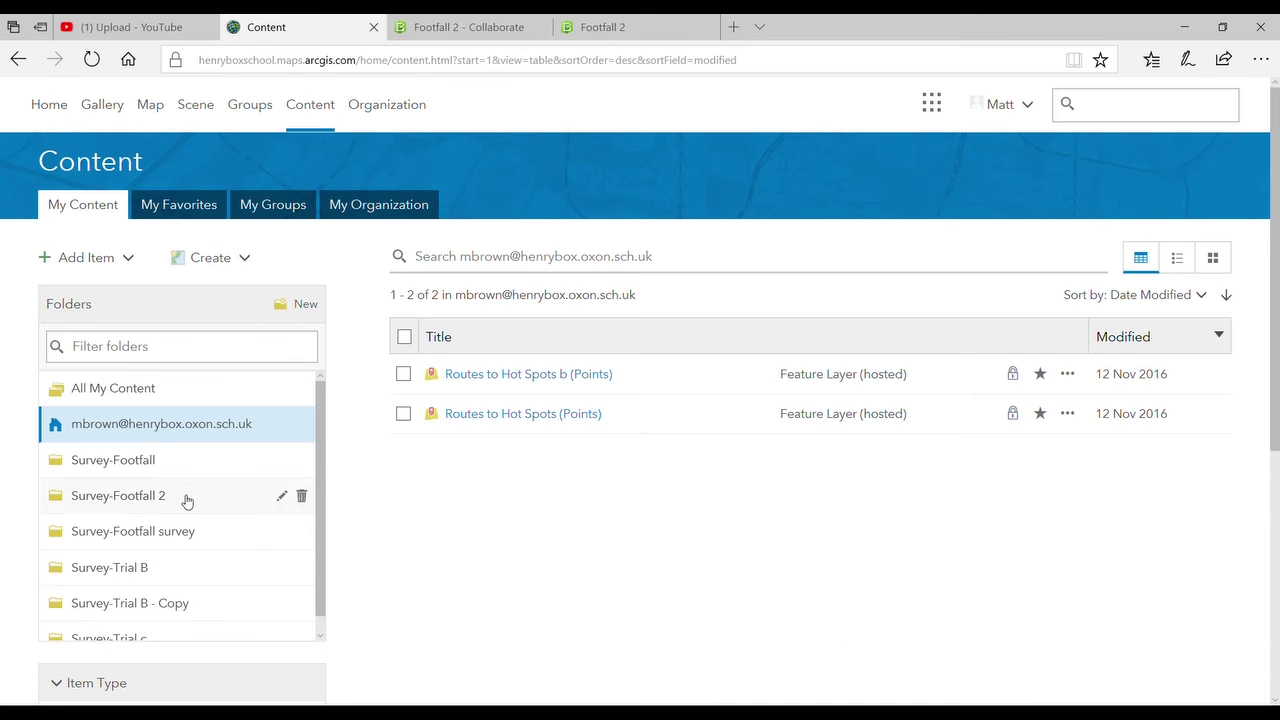
pyautogui.click(155, 502)
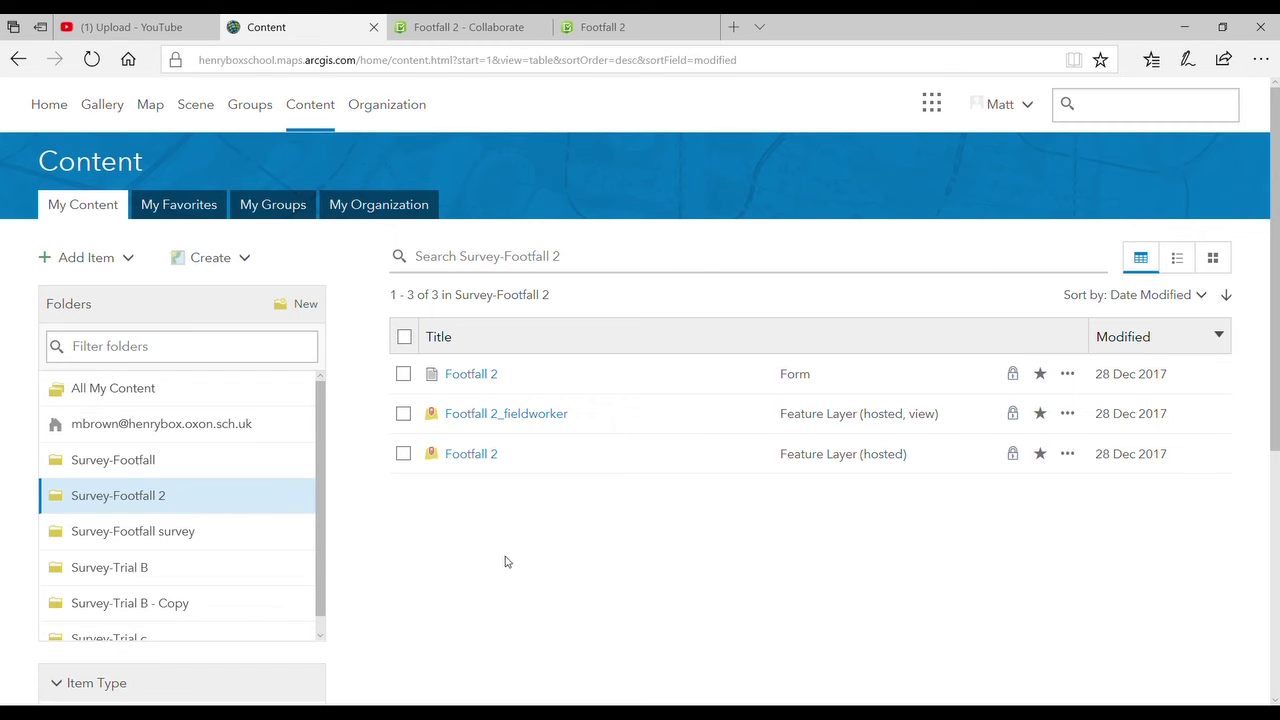
pyautogui.click(473, 459)
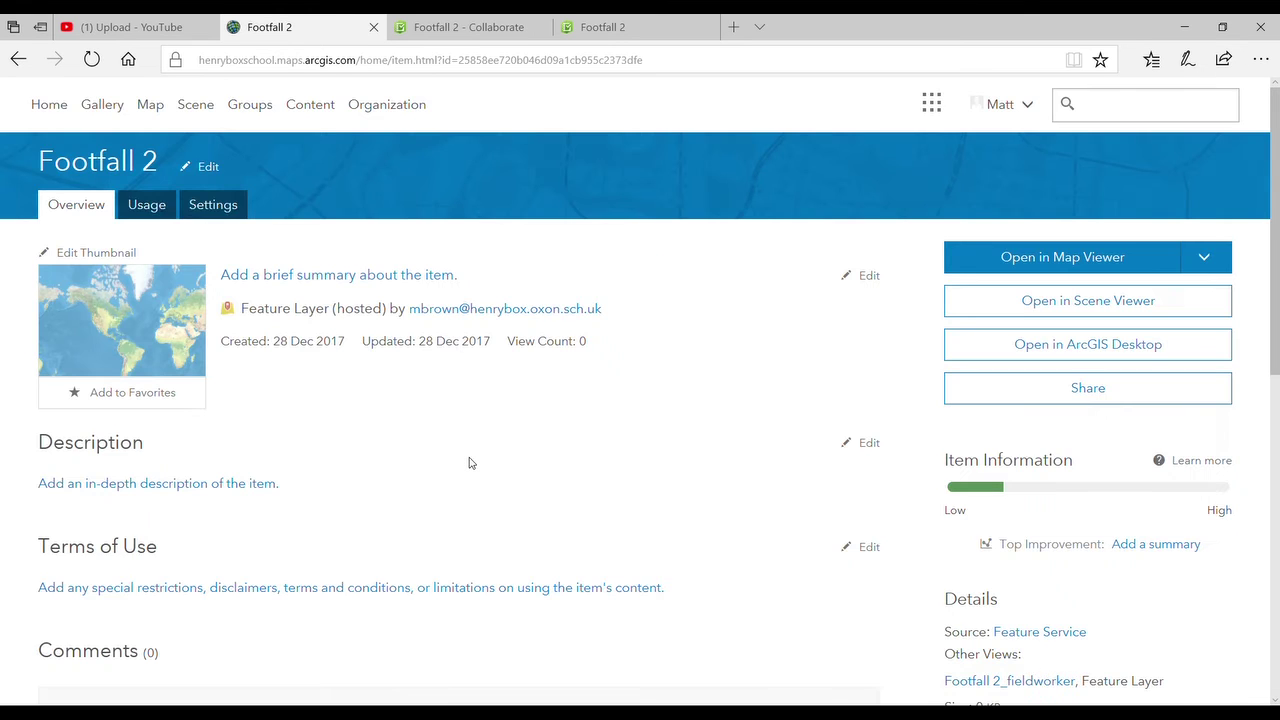
pyautogui.click(1142, 262)
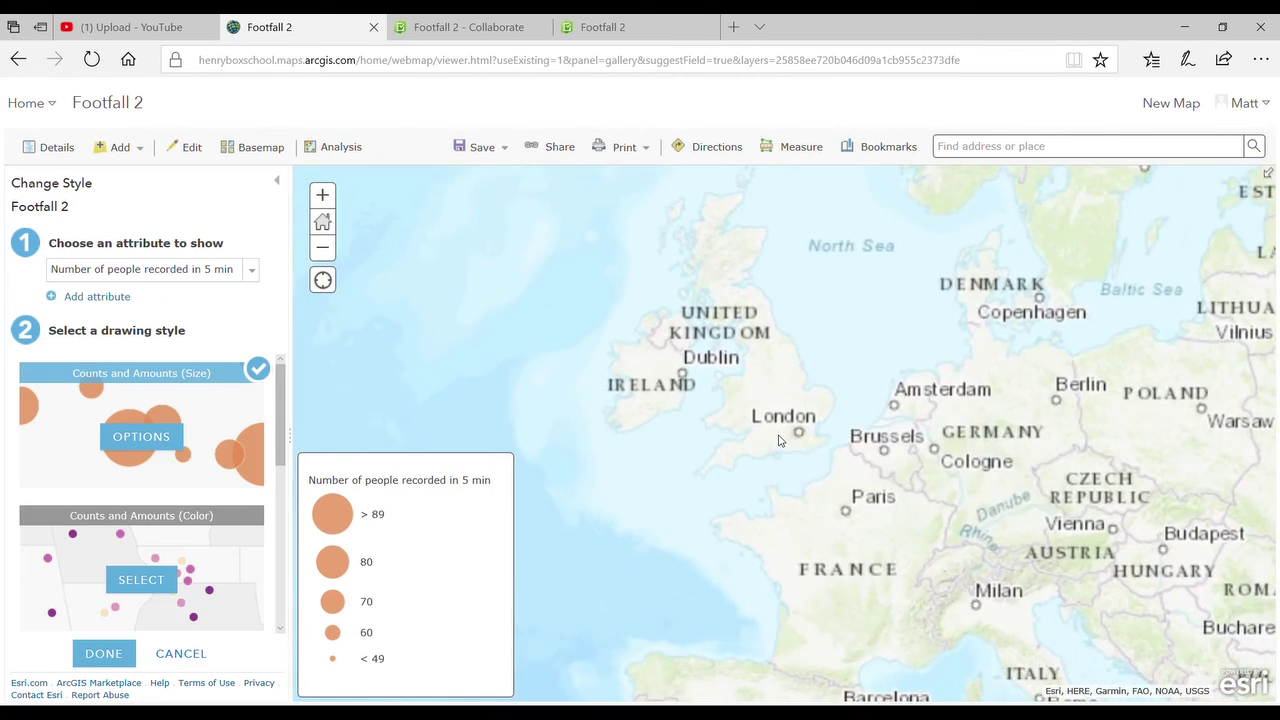
# Step: Zoom the map from Europe in to the survey points around Corn Street in Witney
pyautogui.click(775, 432)
pyautogui.click(762, 455)
pyautogui.scroll(2, 760, 455)
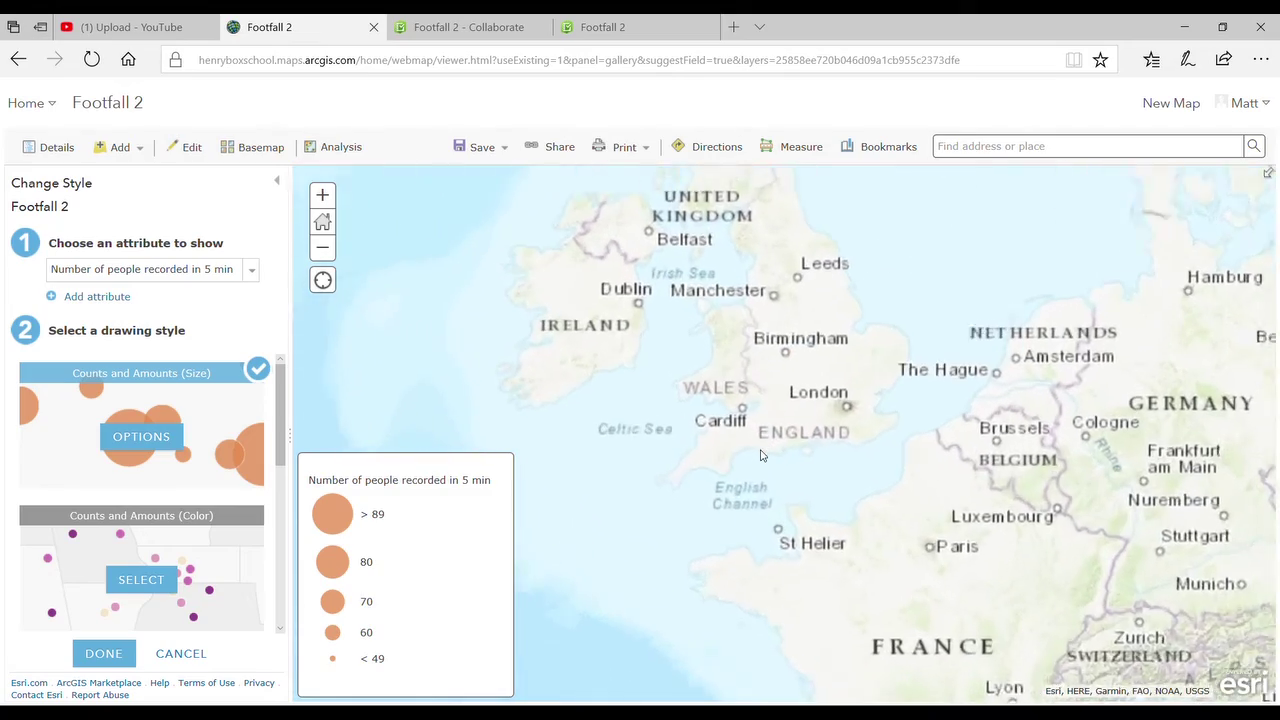
pyautogui.scroll(3, 798, 433)
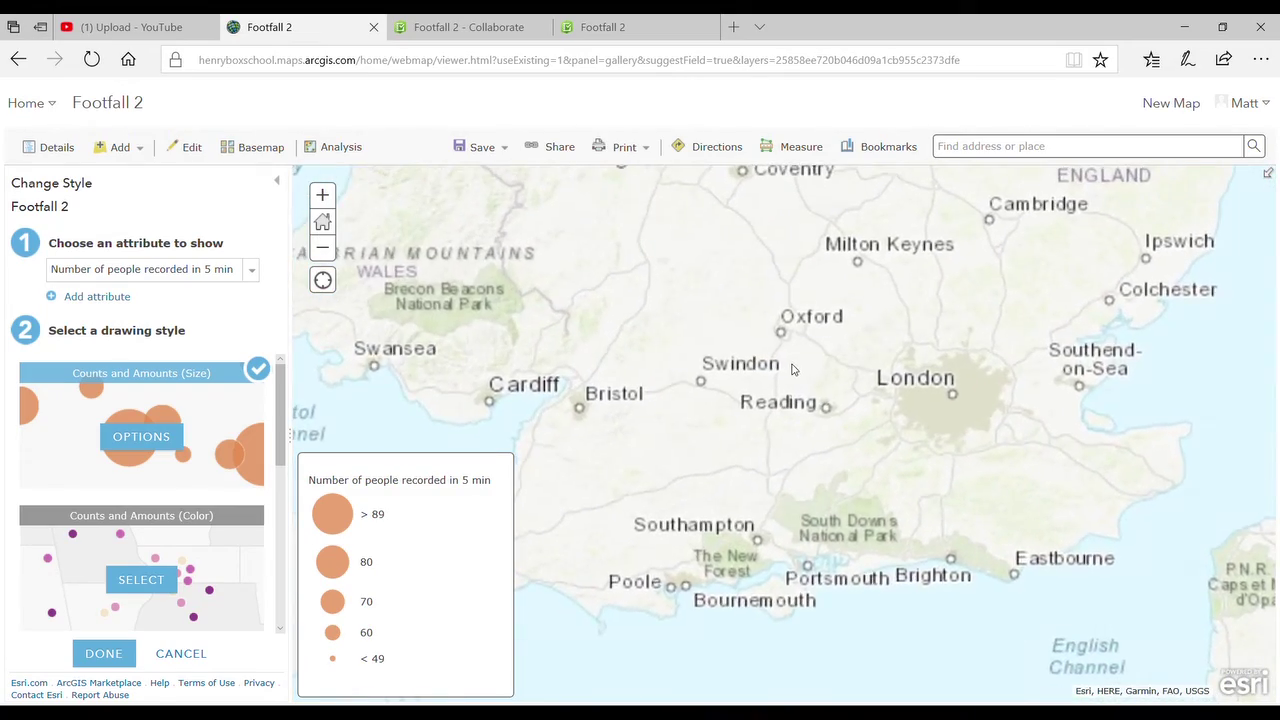
pyautogui.scroll(2, 787, 367)
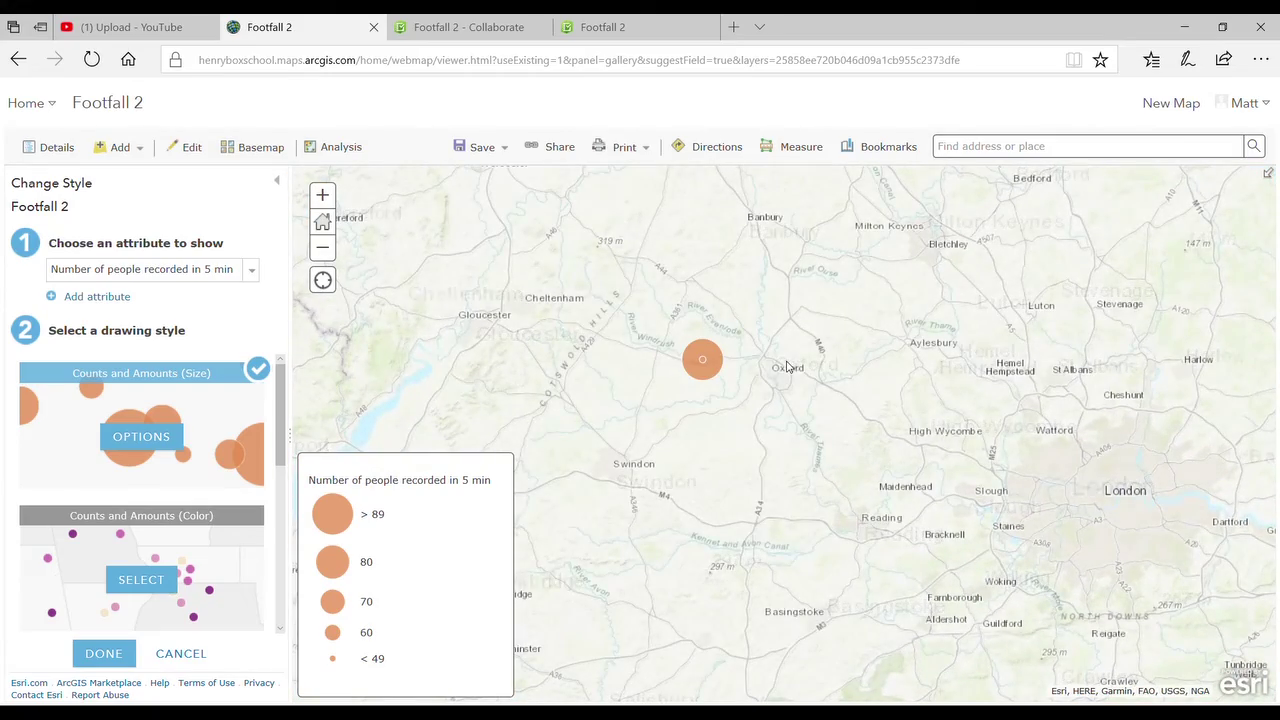
pyautogui.scroll(1, 702, 393)
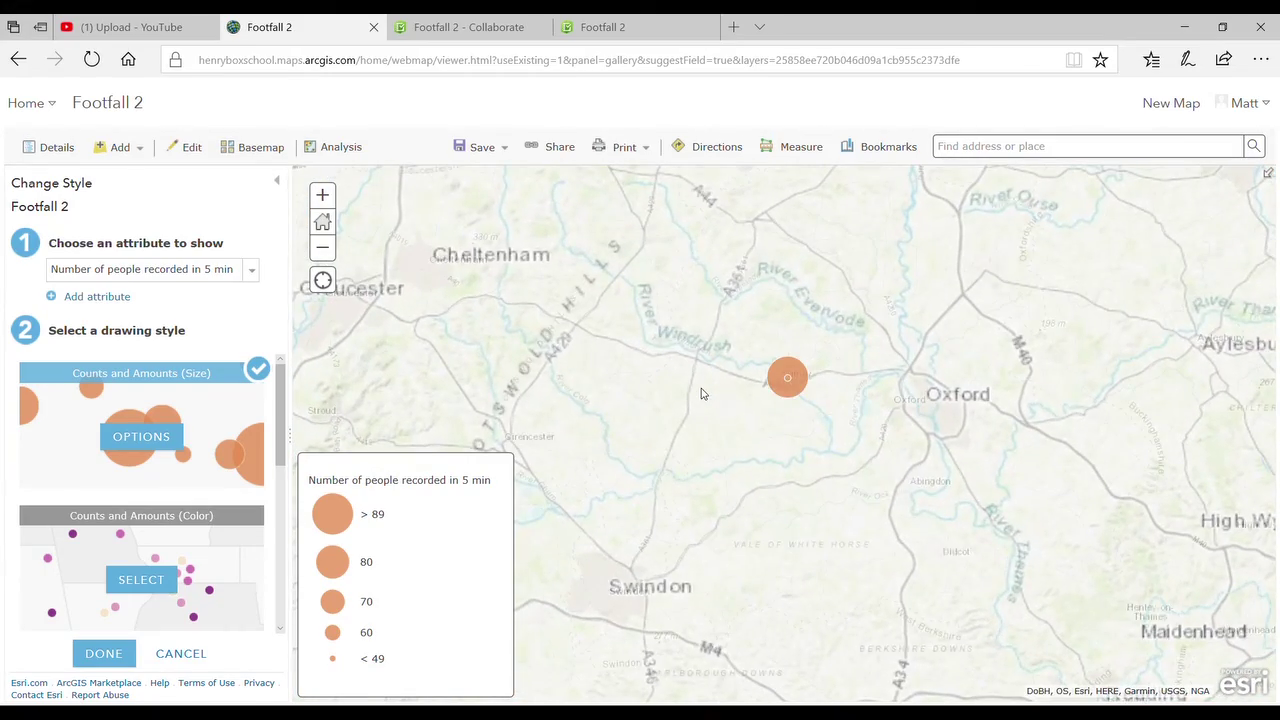
pyautogui.scroll(1, 742, 410)
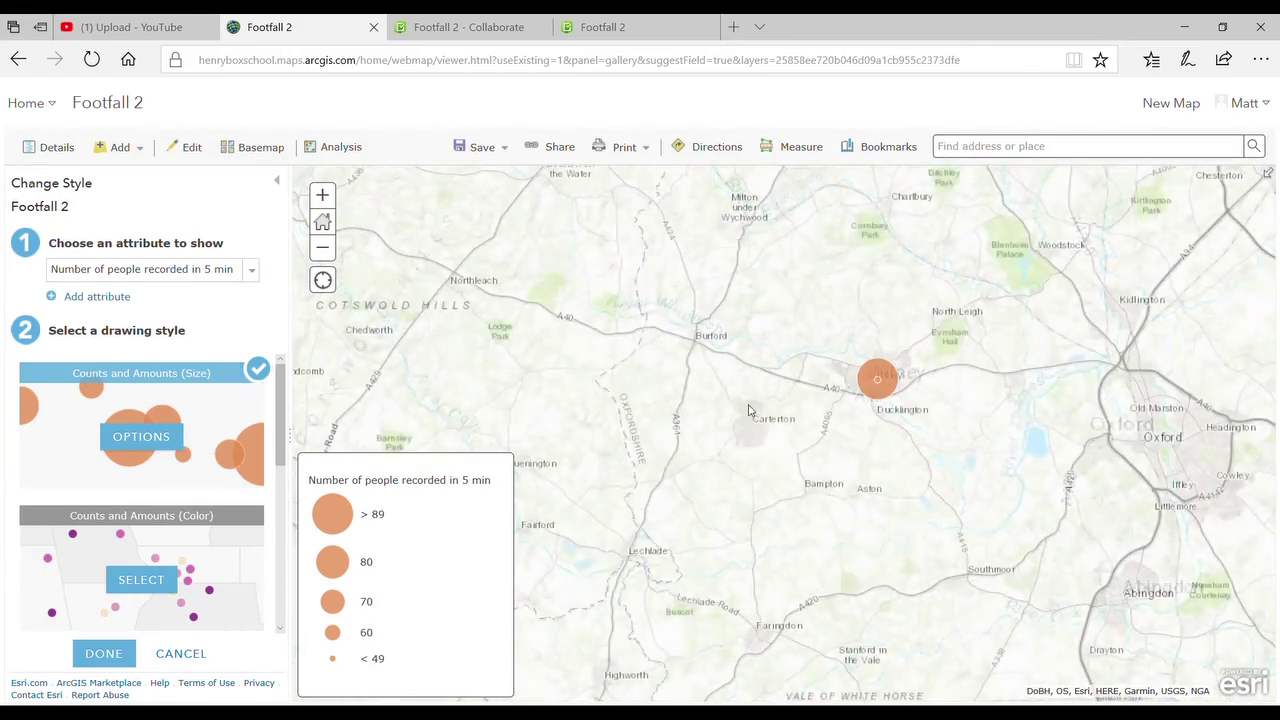
pyautogui.scroll(2, 855, 408)
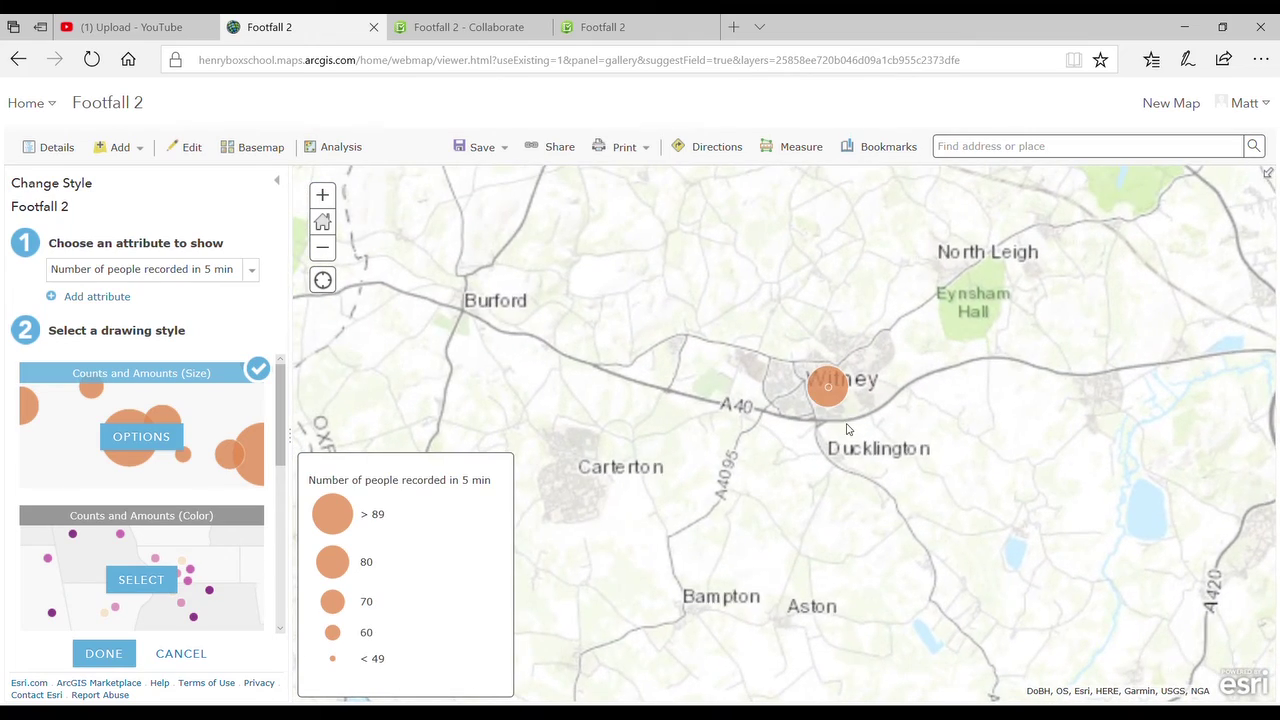
pyautogui.scroll(1, 770, 400)
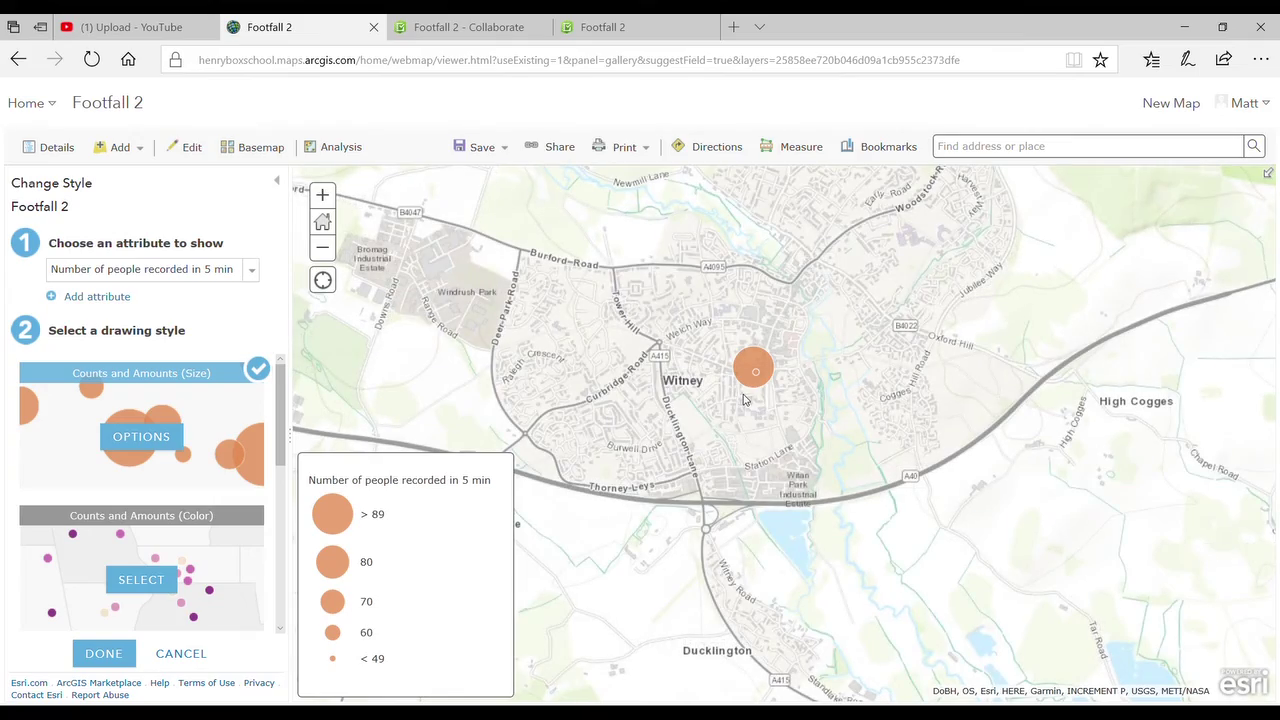
pyautogui.scroll(1, 743, 400)
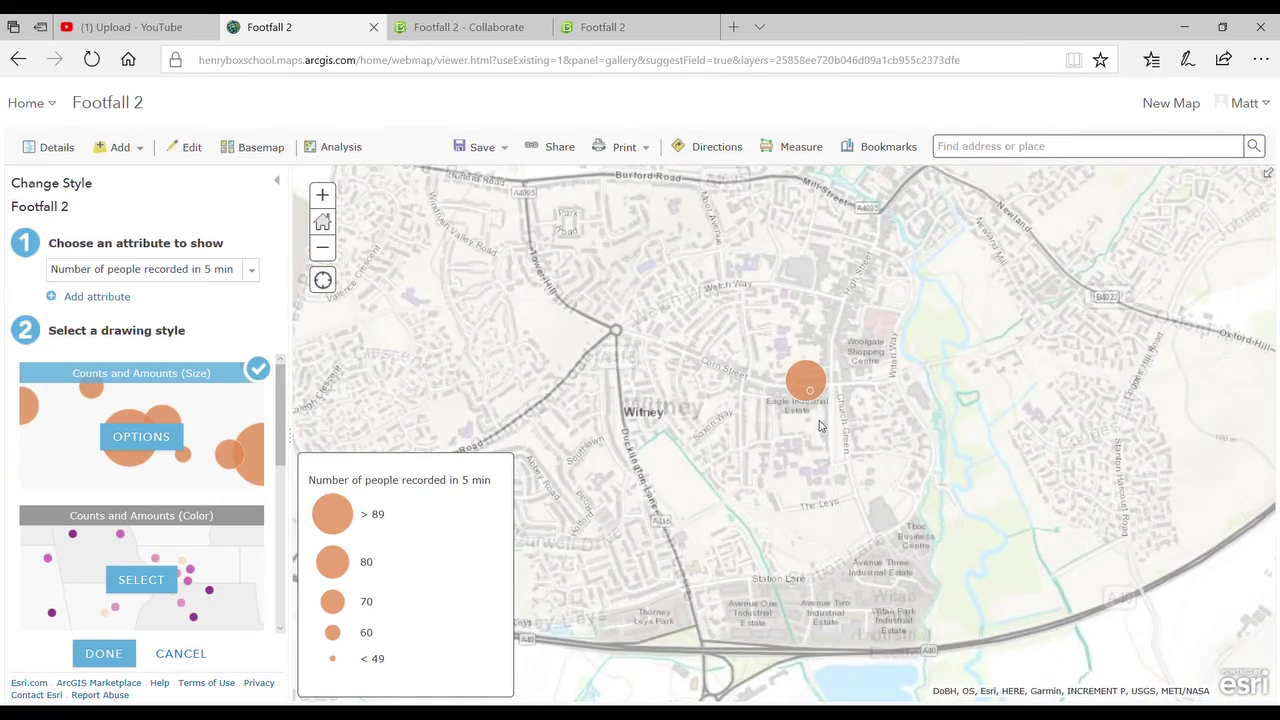
pyautogui.scroll(1, 819, 426)
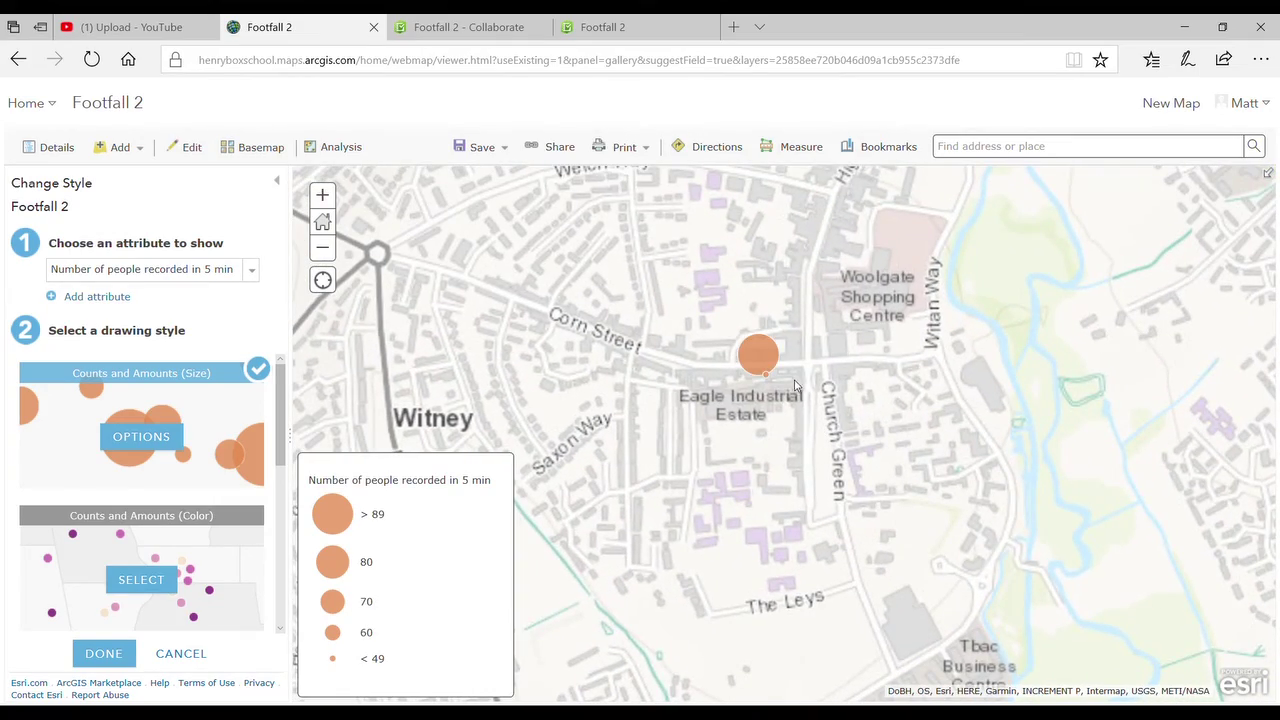
pyautogui.scroll(1, 793, 385)
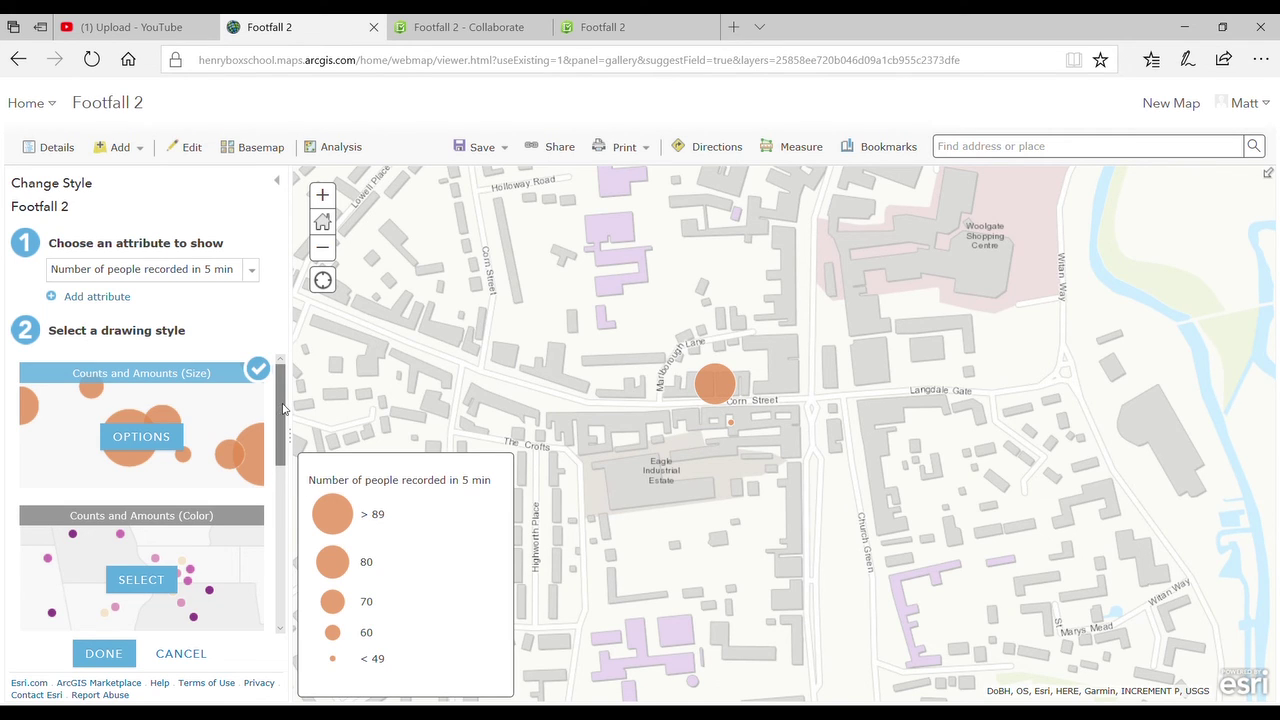
# Step: Change the symbol of the Counts and Amounts (Size) style to the black upward arrow from the Arrows category
pyautogui.moveTo(283, 408)
pyautogui.mouseDown()
pyautogui.moveTo(278, 594)
pyautogui.moveTo(281, 402)
pyautogui.mouseUp()
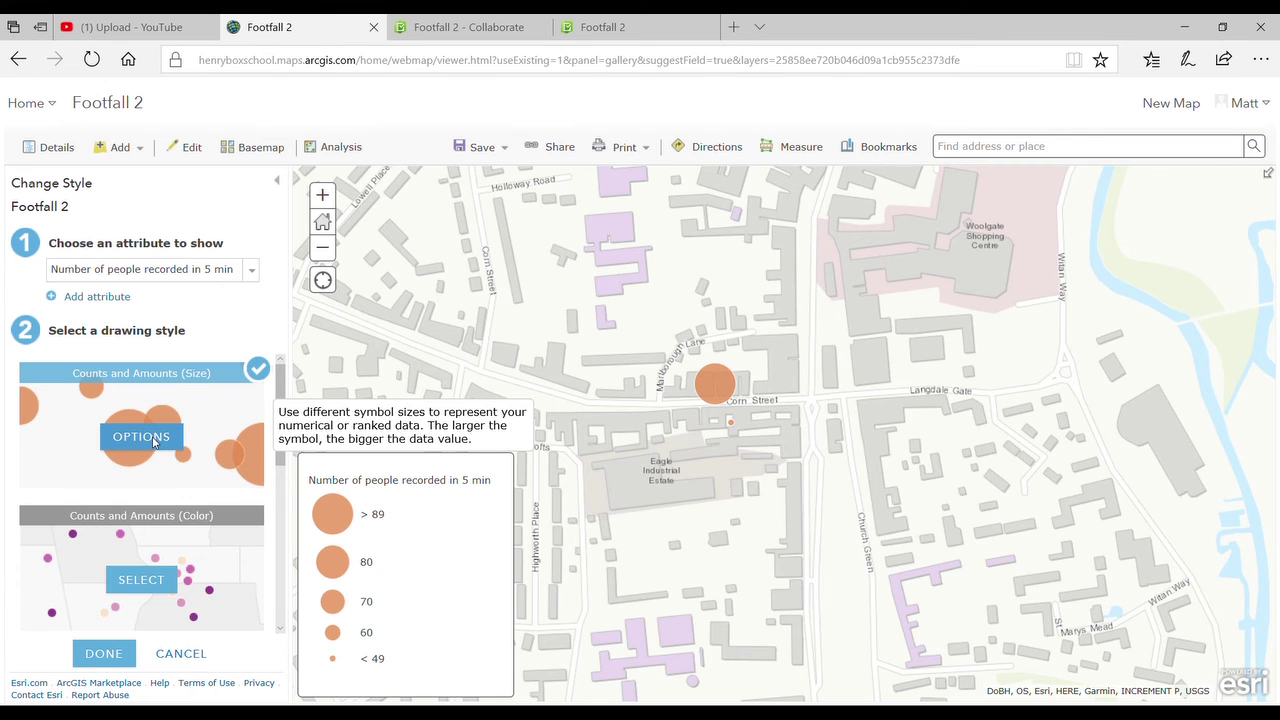
pyautogui.click(159, 444)
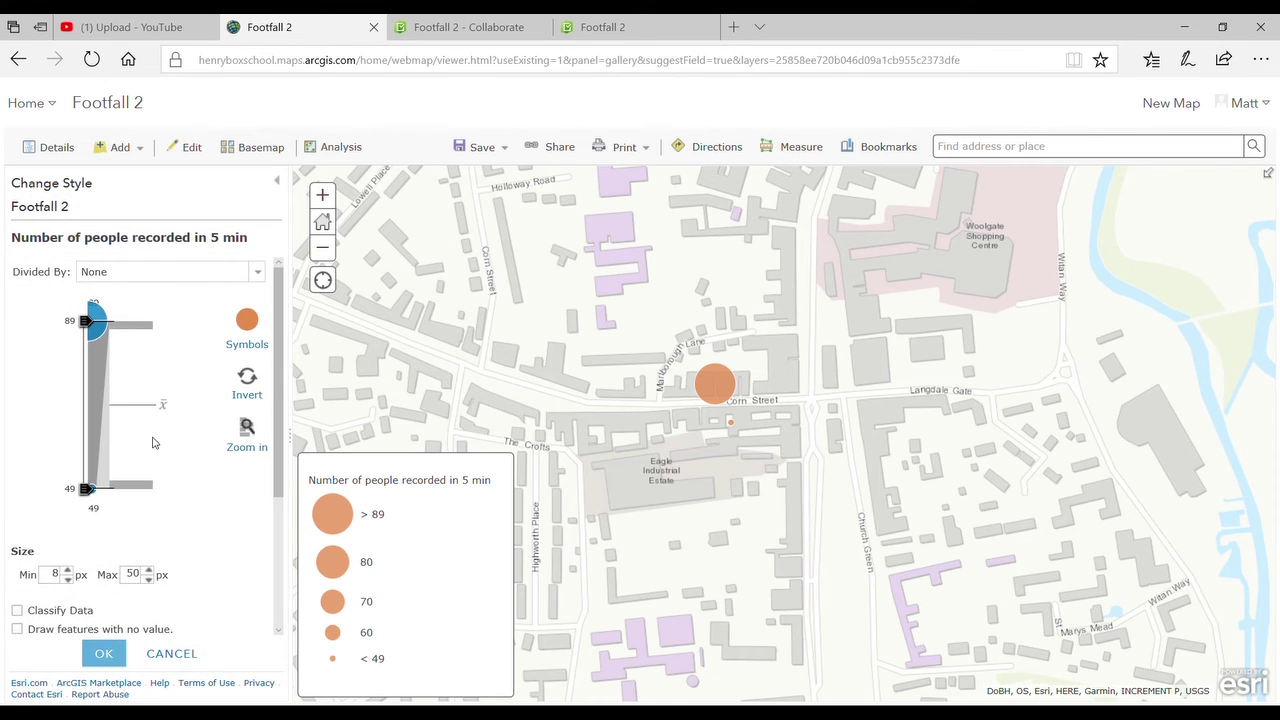
pyautogui.click(251, 349)
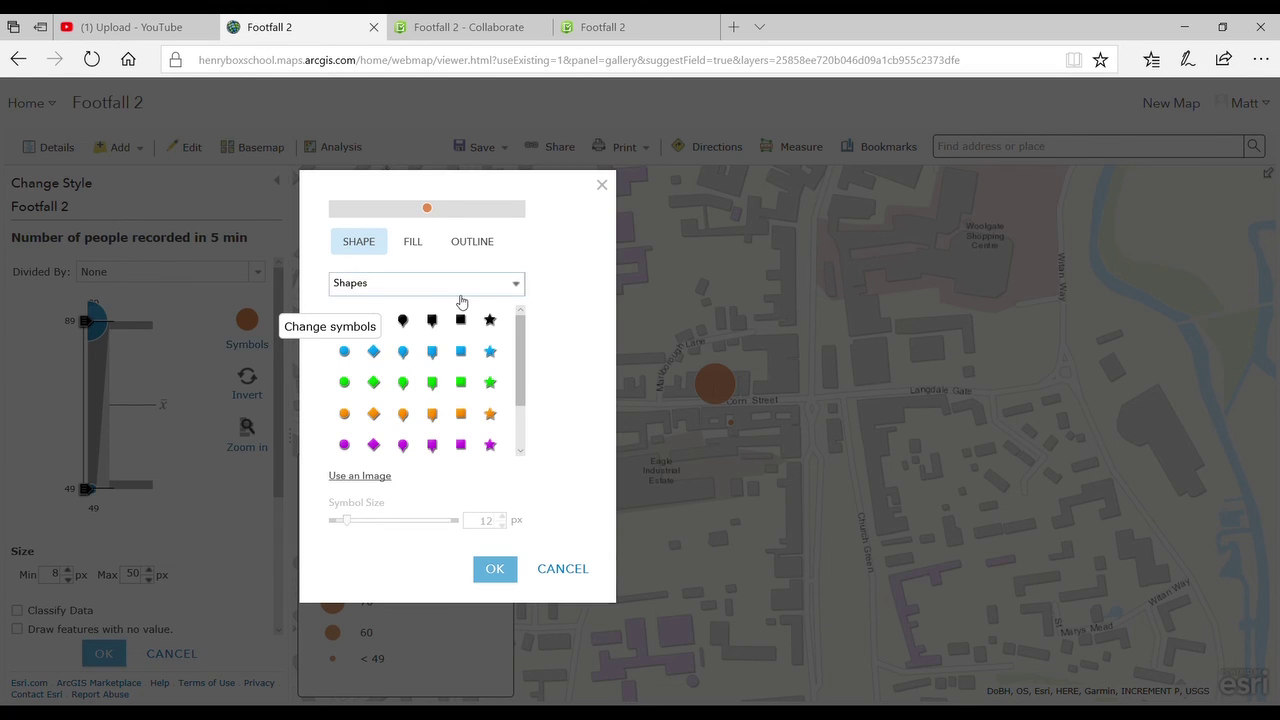
pyautogui.click(517, 289)
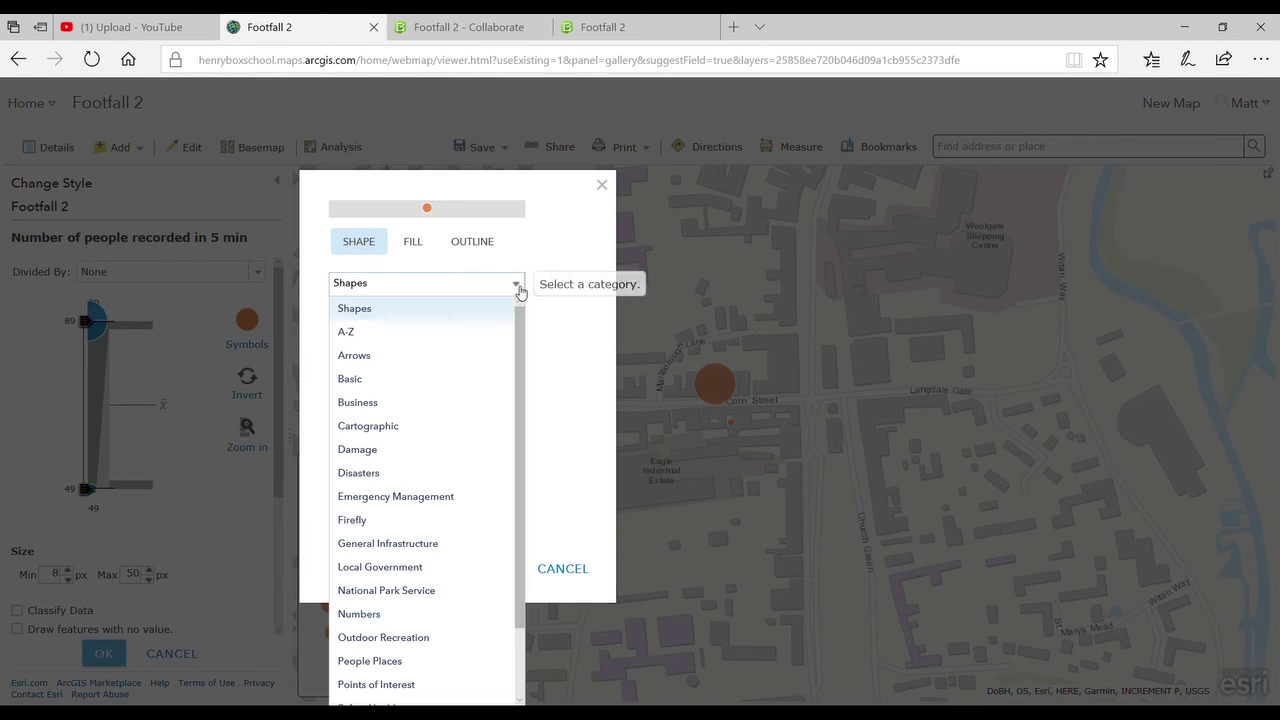
pyautogui.click(410, 366)
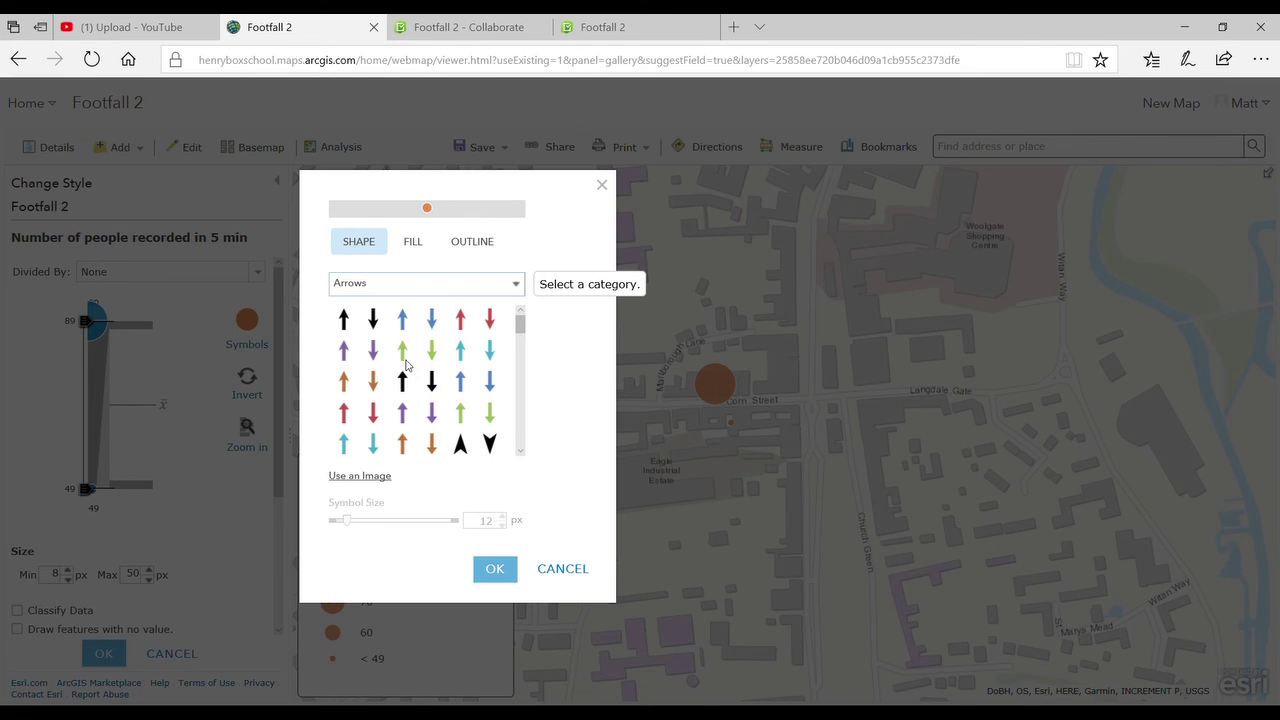
pyautogui.click(343, 321)
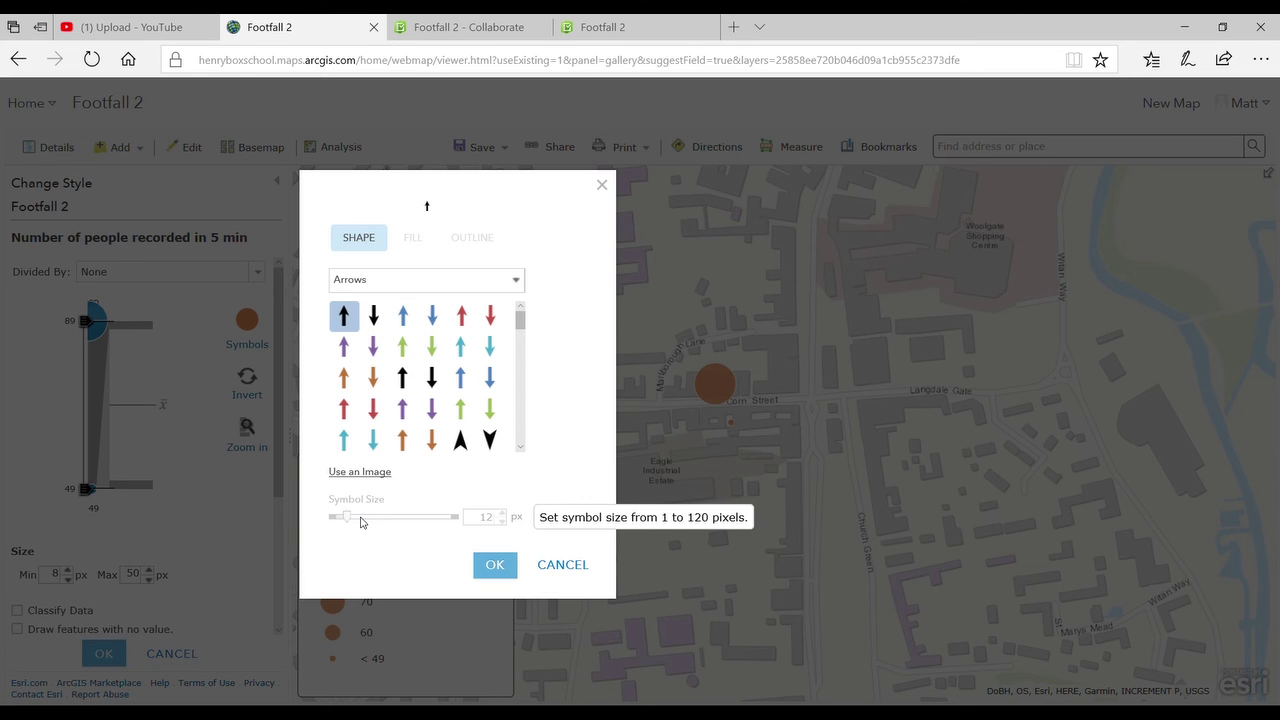
pyautogui.click(494, 565)
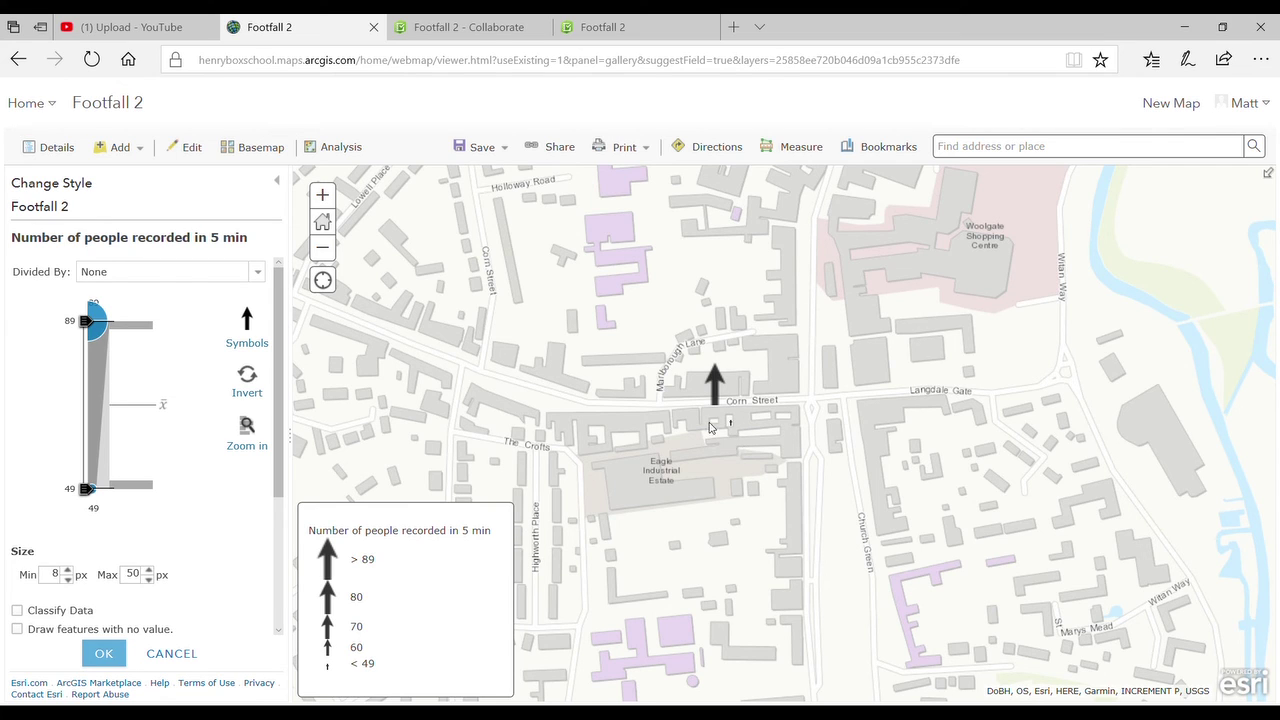
# Step: Set the size range for the people count to about 66 to 82 and the minimum symbol size to 24 px
pyautogui.moveTo(87, 489); pyautogui.dragTo(89, 437)
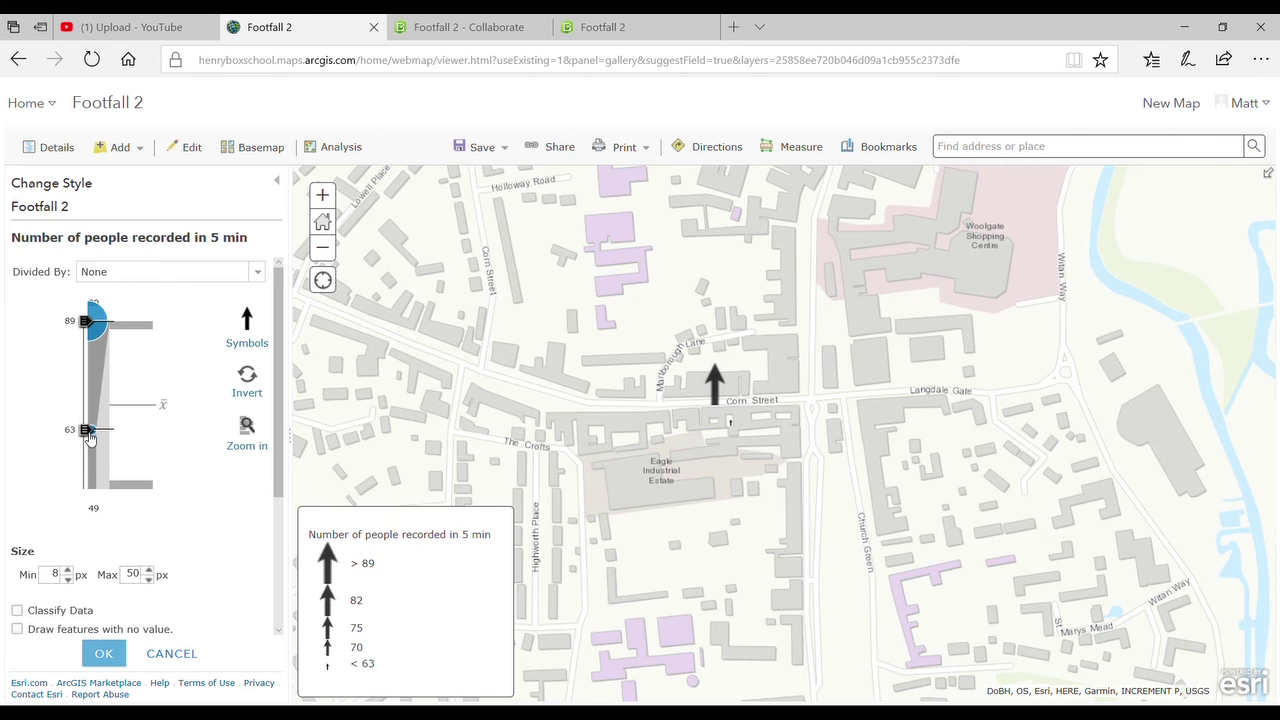
pyautogui.moveTo(89, 437); pyautogui.dragTo(89, 418)
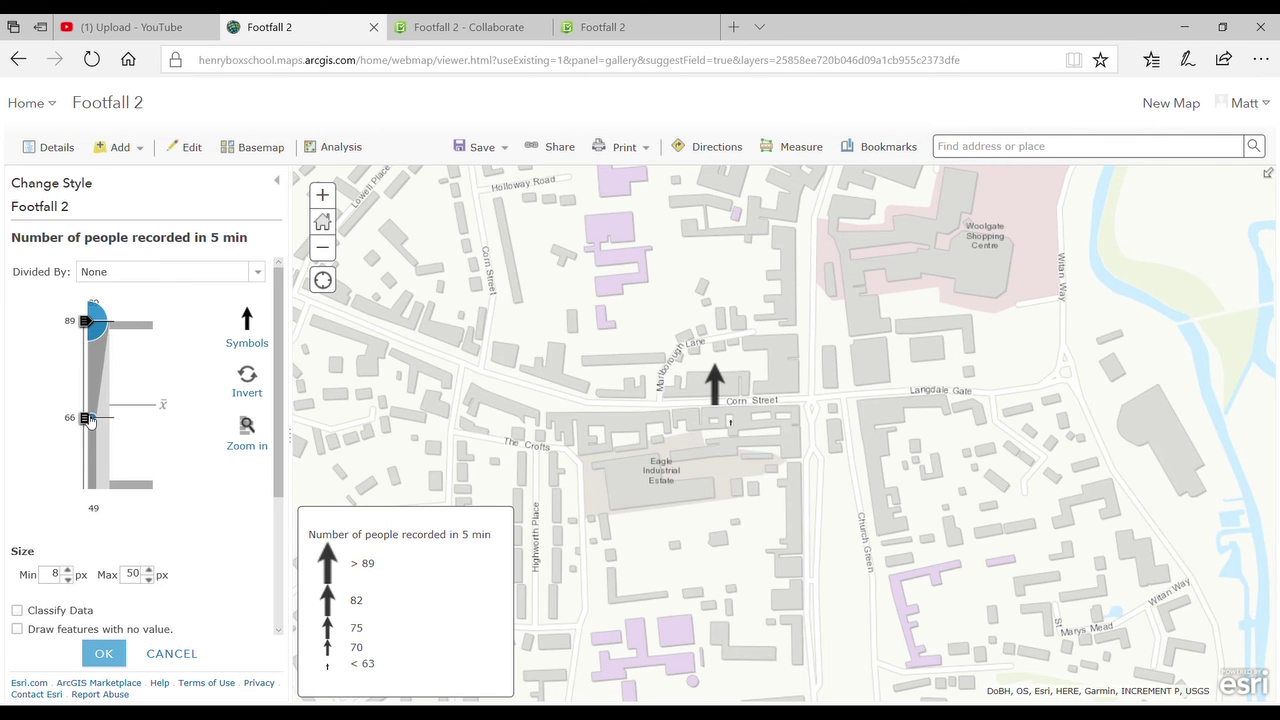
pyautogui.moveTo(90, 322); pyautogui.dragTo(92, 355)
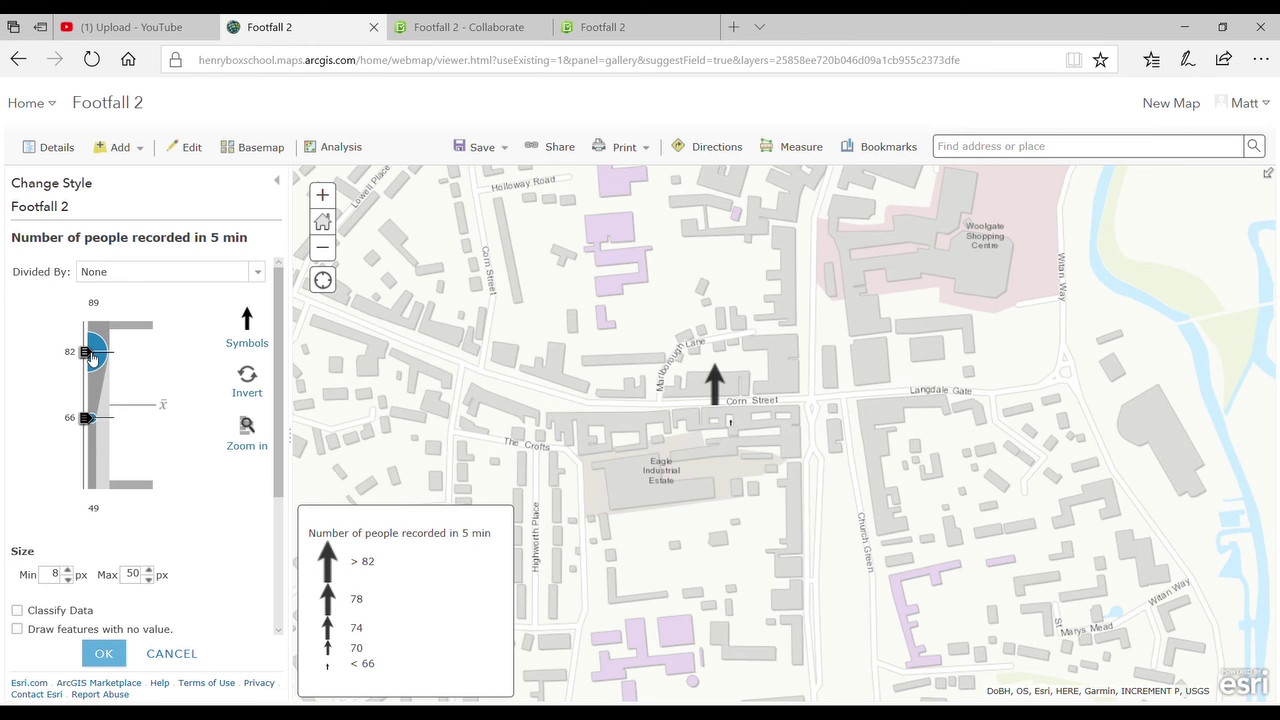
pyautogui.doubleClick(68, 570)
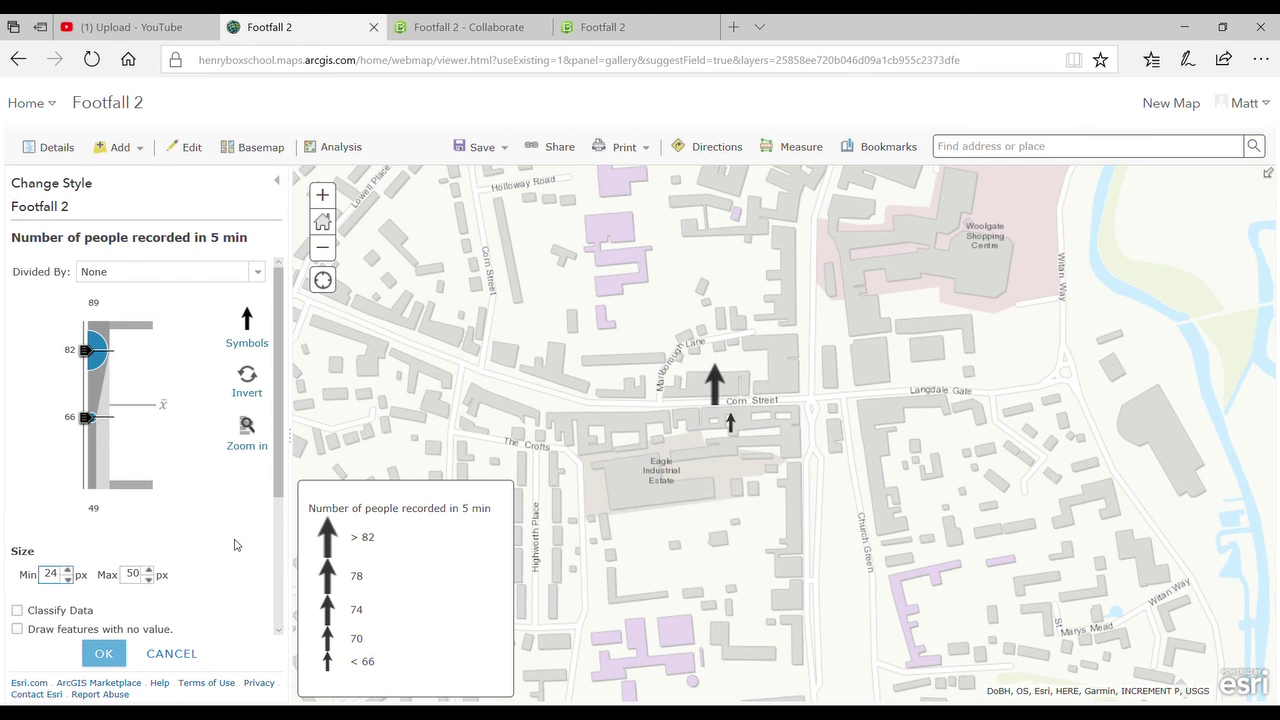
# Step: Rotate the arrow symbols by "Direction people moving in", clockwise from 12, and apply the layer style
pyautogui.moveTo(278, 488); pyautogui.dragTo(275, 588)
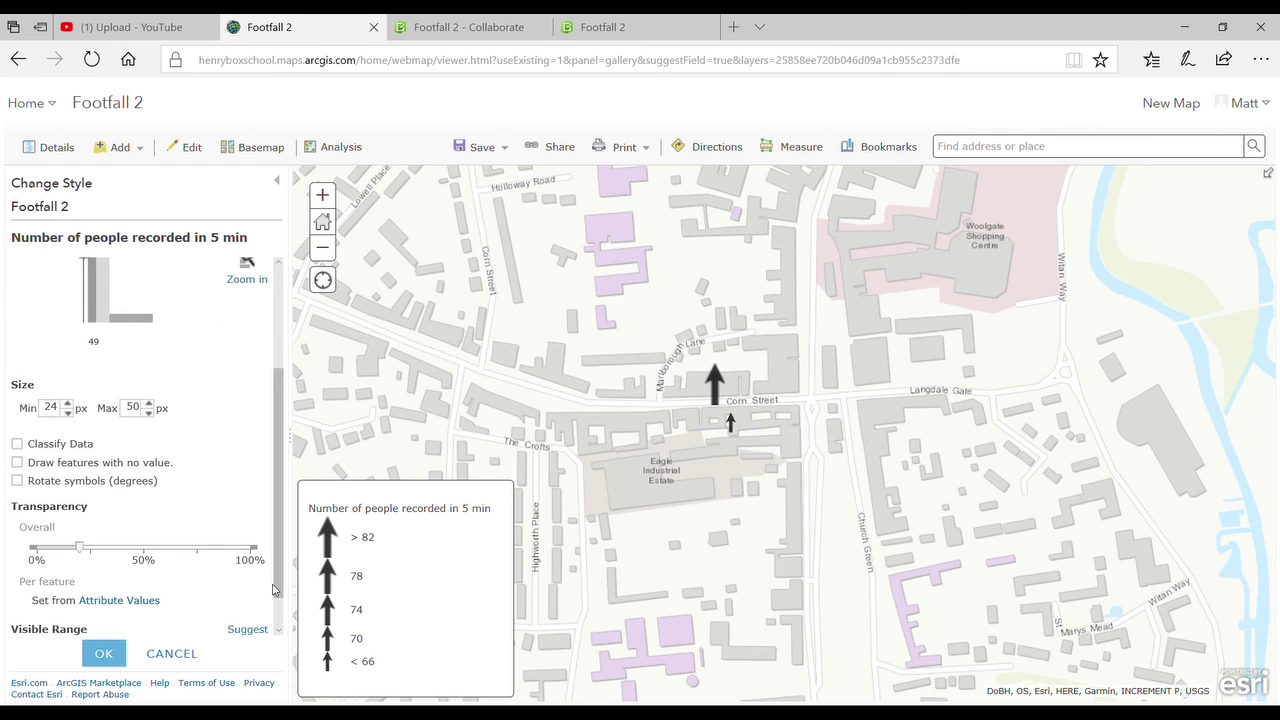
pyautogui.click(17, 482)
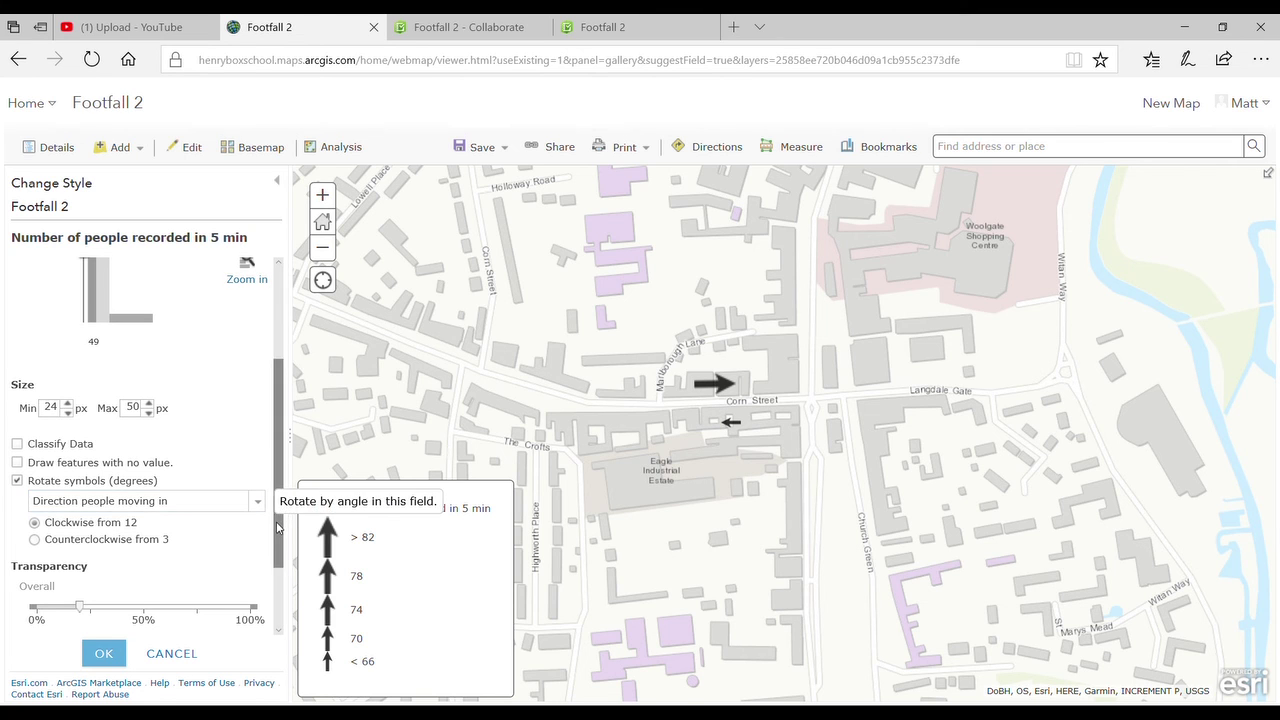
pyautogui.moveTo(278, 527); pyautogui.dragTo(276, 590)
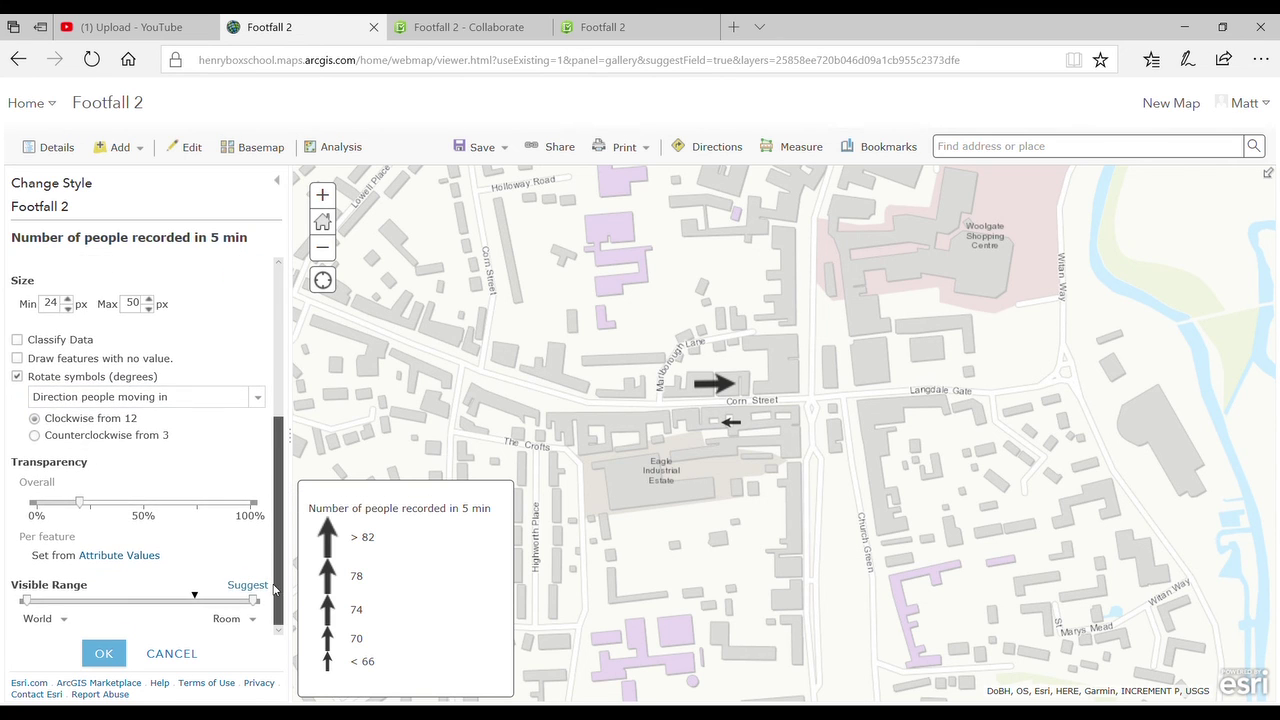
pyautogui.click(101, 655)
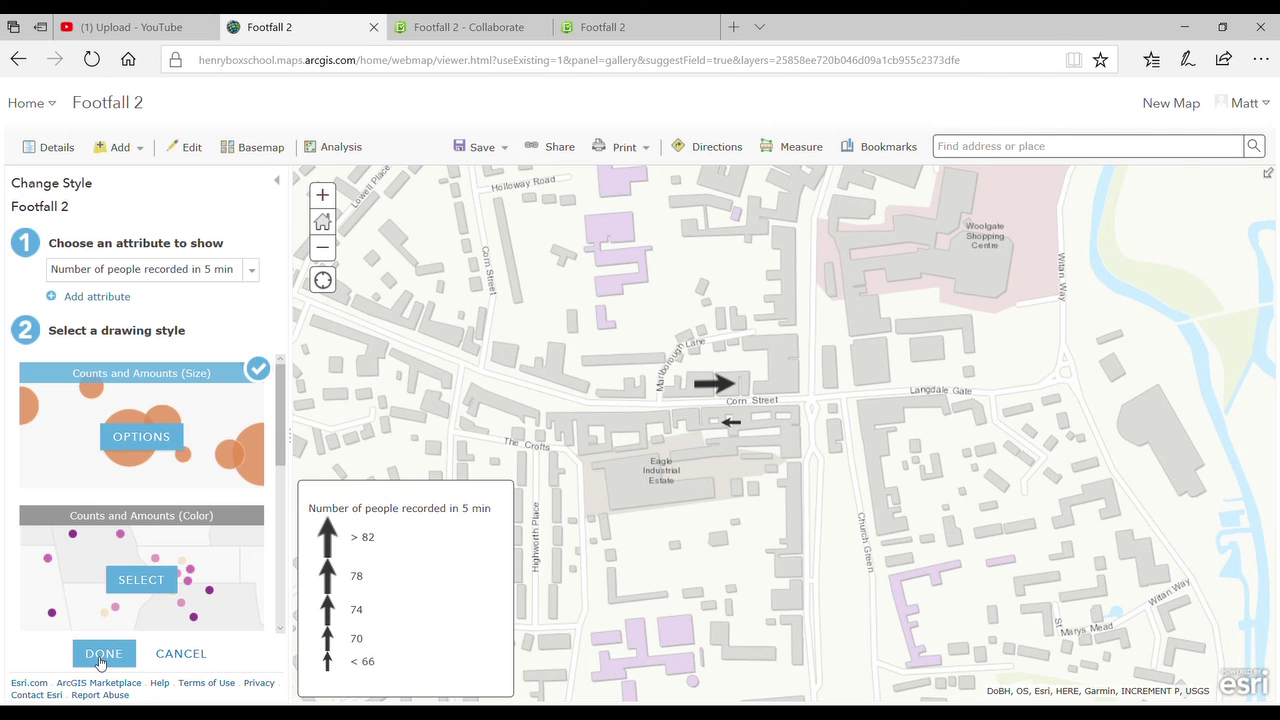
pyautogui.click(101, 655)
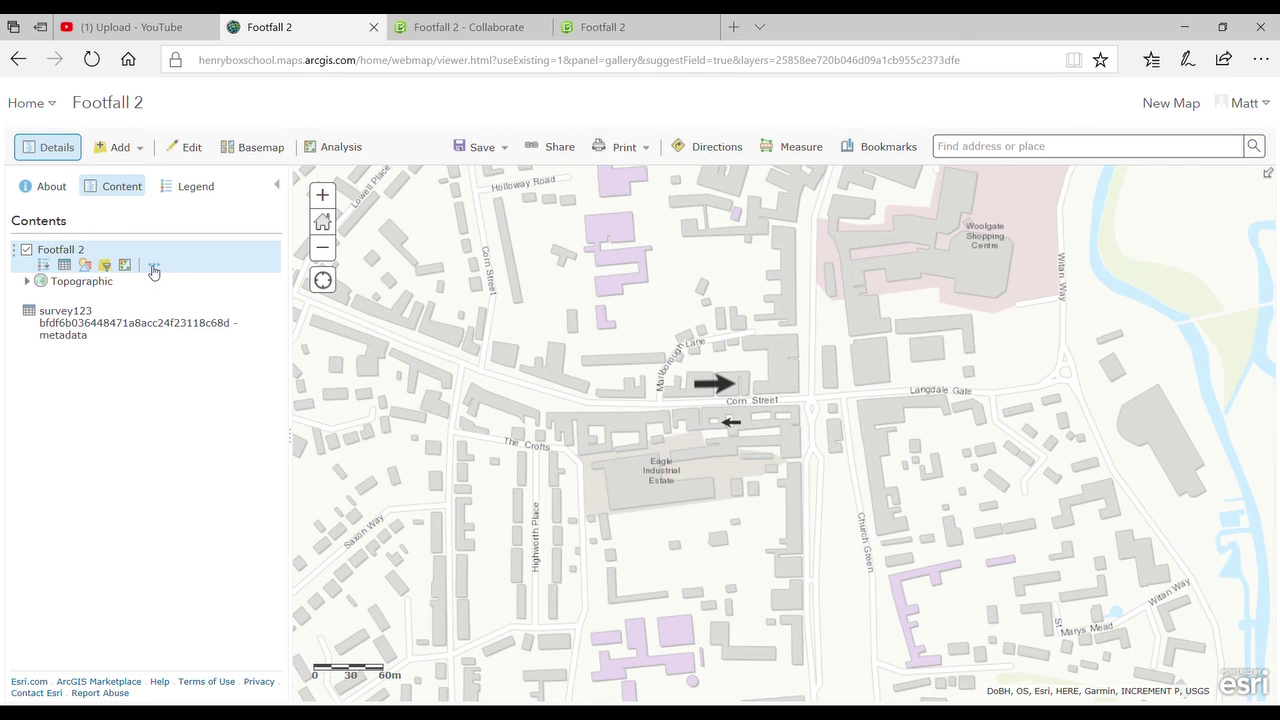
# Step: Reopen the Counts and Amounts (Size) options of the Footfall 2 layer to review its style settings
pyautogui.click(87, 266)
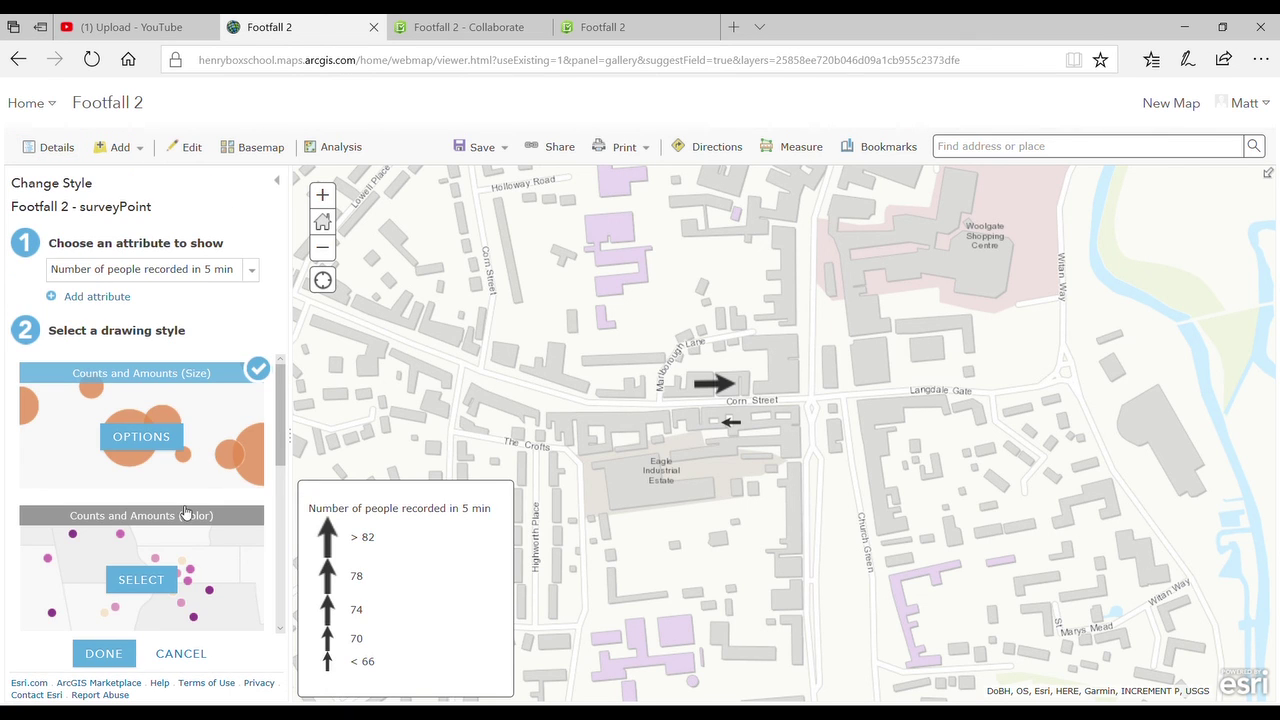
pyautogui.click(166, 442)
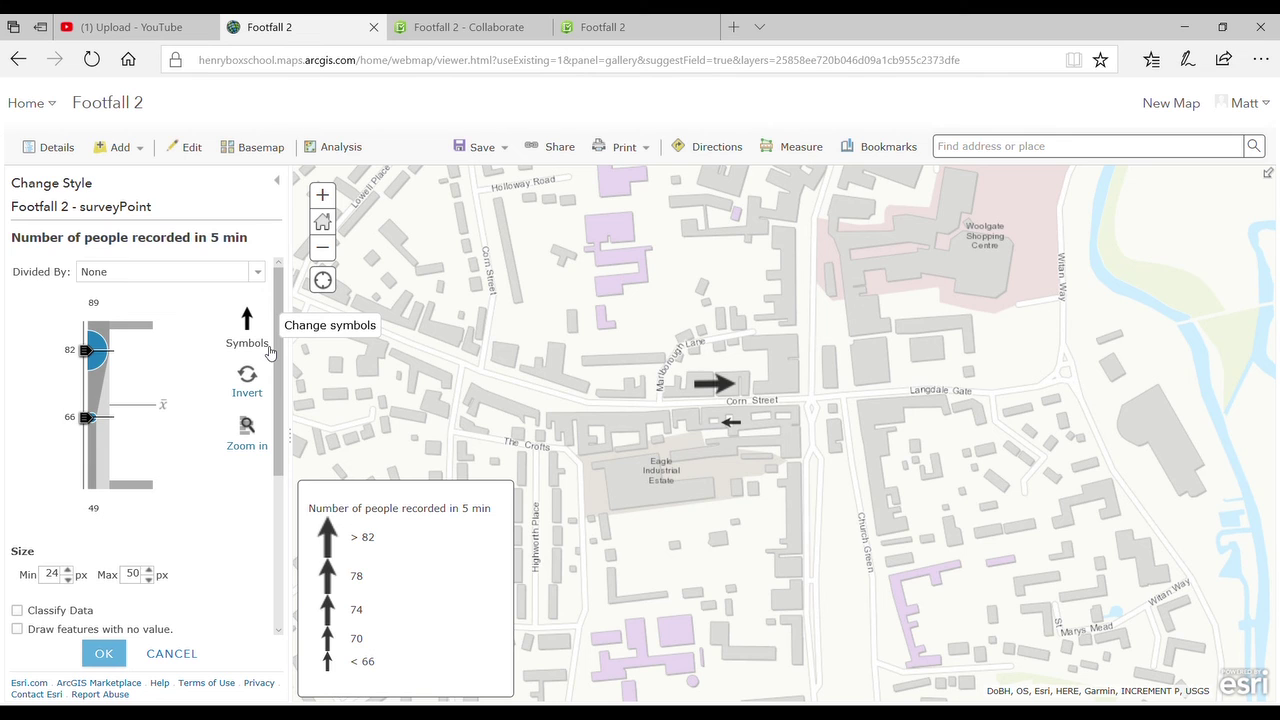
pyautogui.moveTo(276, 380)
pyautogui.mouseDown()
pyautogui.moveTo(270, 520)
pyautogui.moveTo(280, 362)
pyautogui.mouseUp()
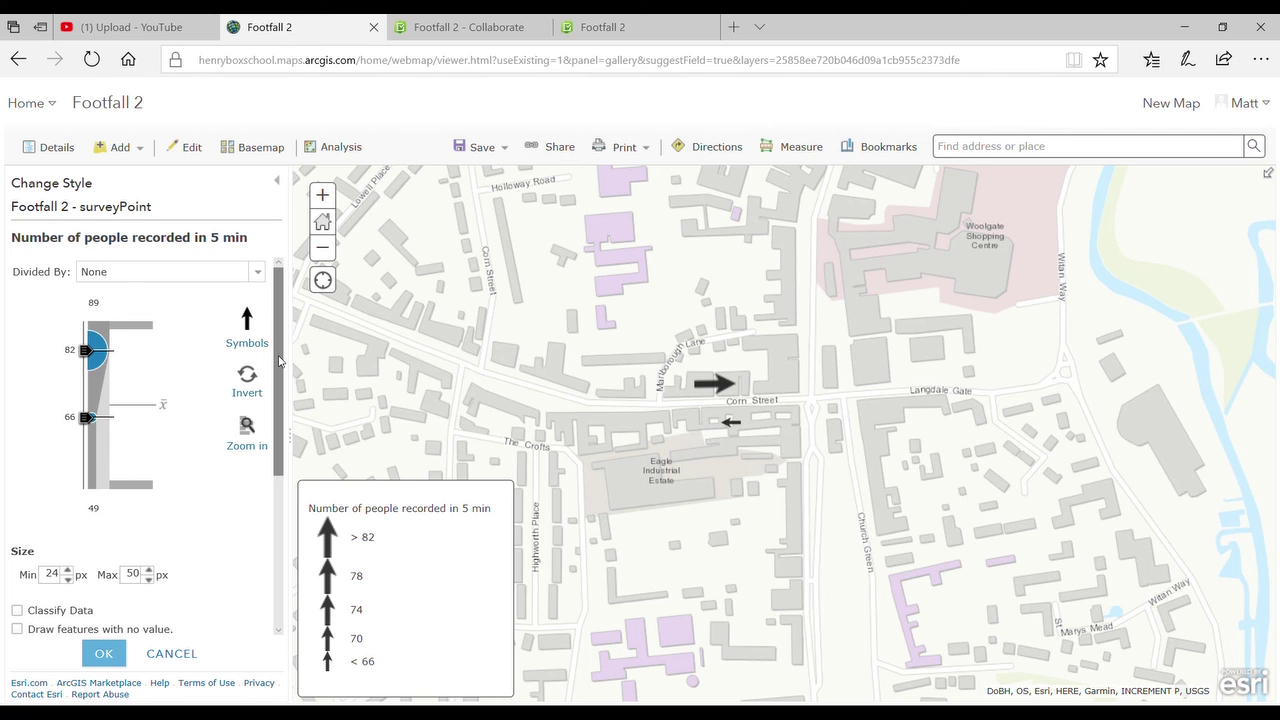
pyautogui.moveTo(280, 362); pyautogui.dragTo(287, 305)
pyautogui.moveTo(283, 308)
pyautogui.mouseDown()
pyautogui.moveTo(271, 498)
pyautogui.moveTo(284, 300)
pyautogui.mouseUp()
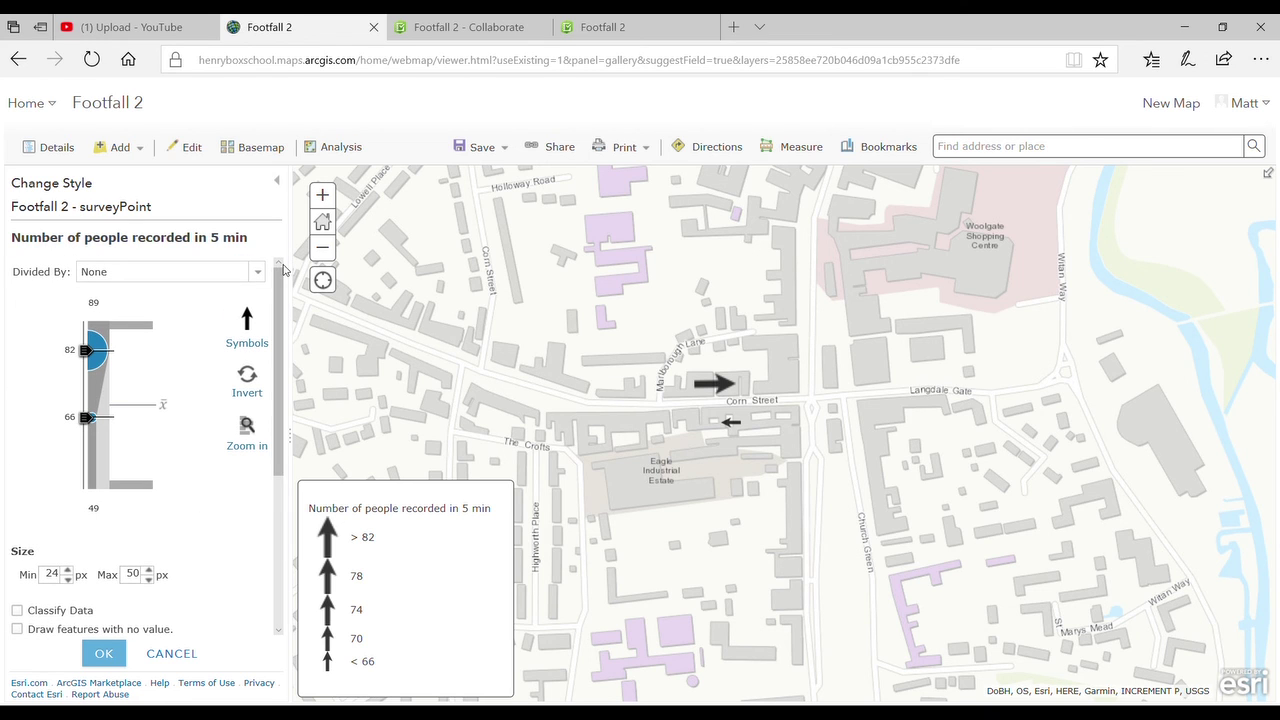